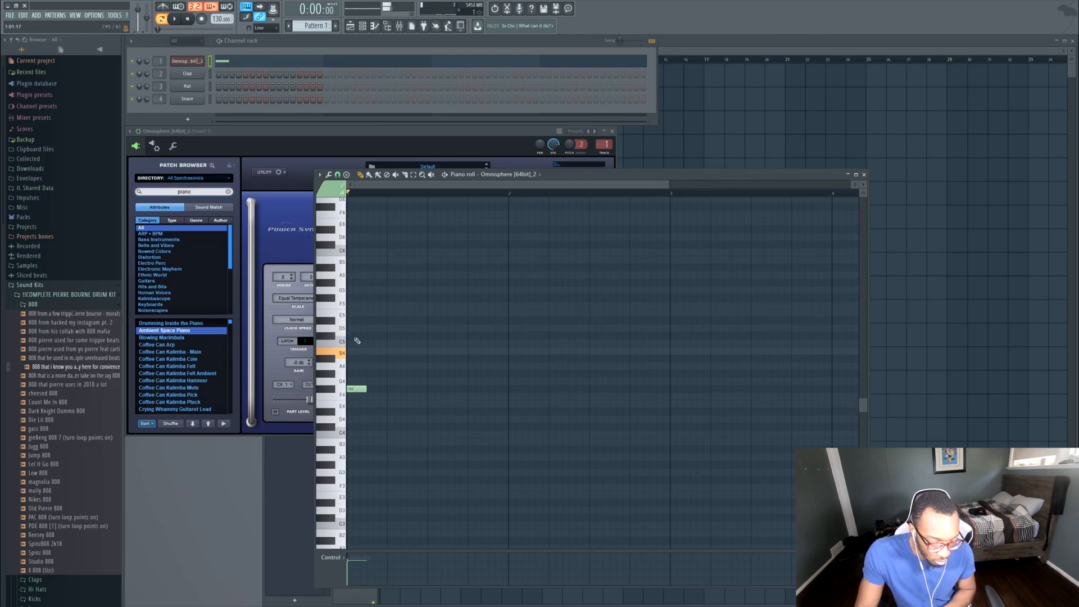
# - Place D5, A5 and F5 notes at the start of bar 1, add G5 and E5 notes leading into bar 2, and play them
pyautogui.scroll(1, 368, 406)
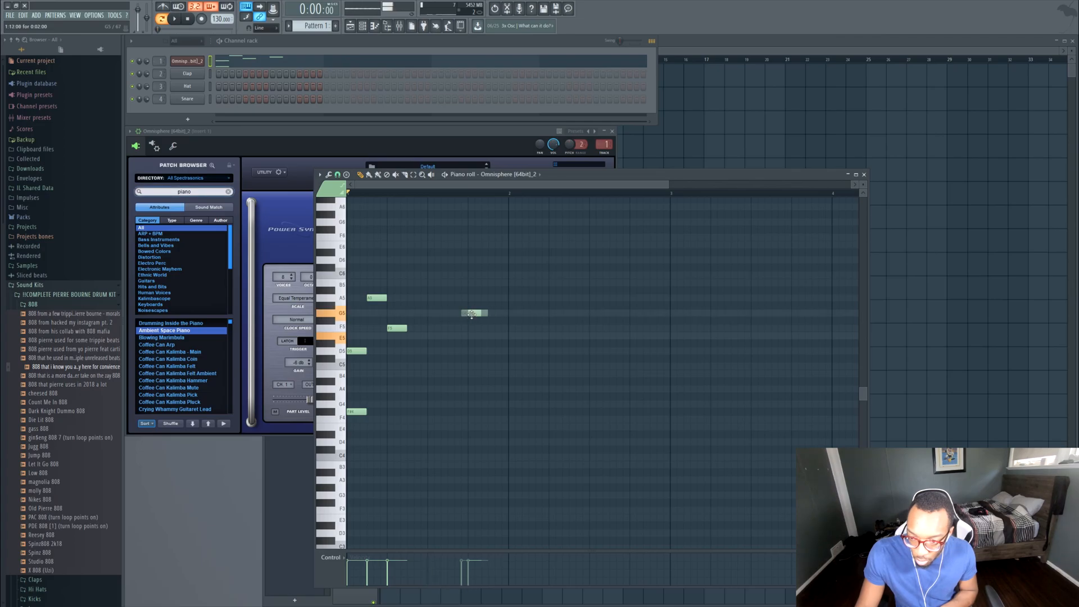
pyautogui.press('space')
pyautogui.press('space')
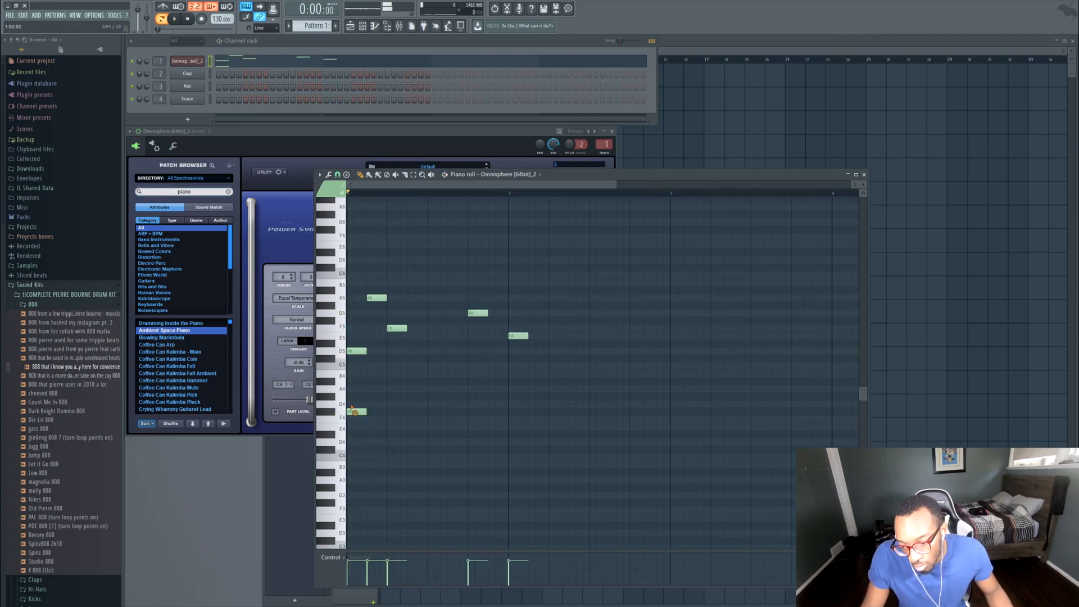
pyautogui.press('space')
# - Move the G5 and E5 notes together into bar 2 and add a D5 note at the start of that bar
pyautogui.moveTo(528, 386); pyautogui.dragTo(467, 304)
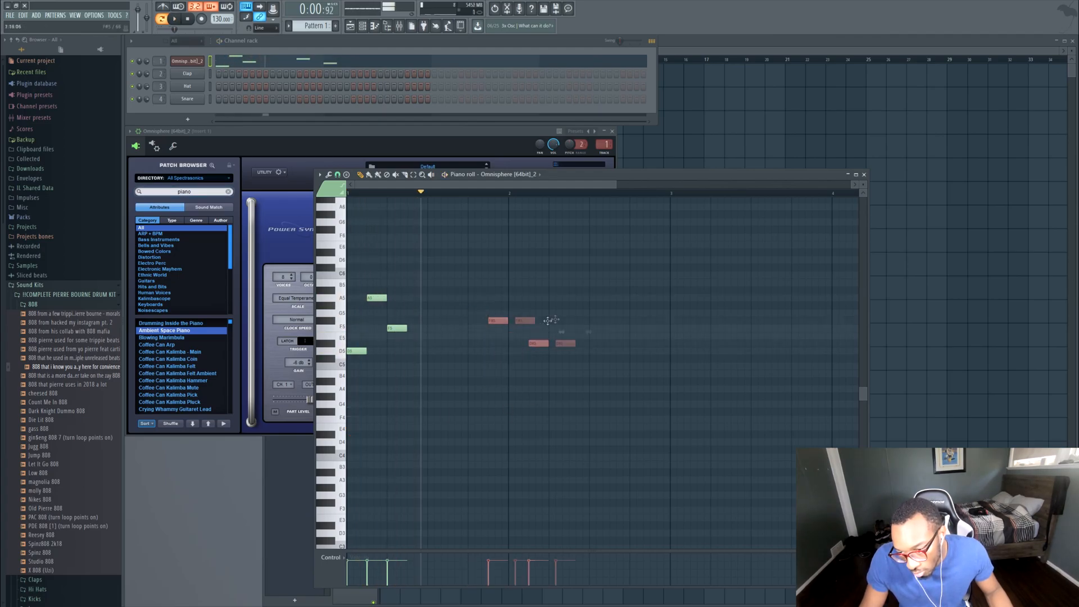
pyautogui.moveTo(556, 311); pyautogui.dragTo(565, 311)
pyautogui.press('space')
pyautogui.moveTo(538, 345); pyautogui.dragTo(516, 347)
pyautogui.press('space')
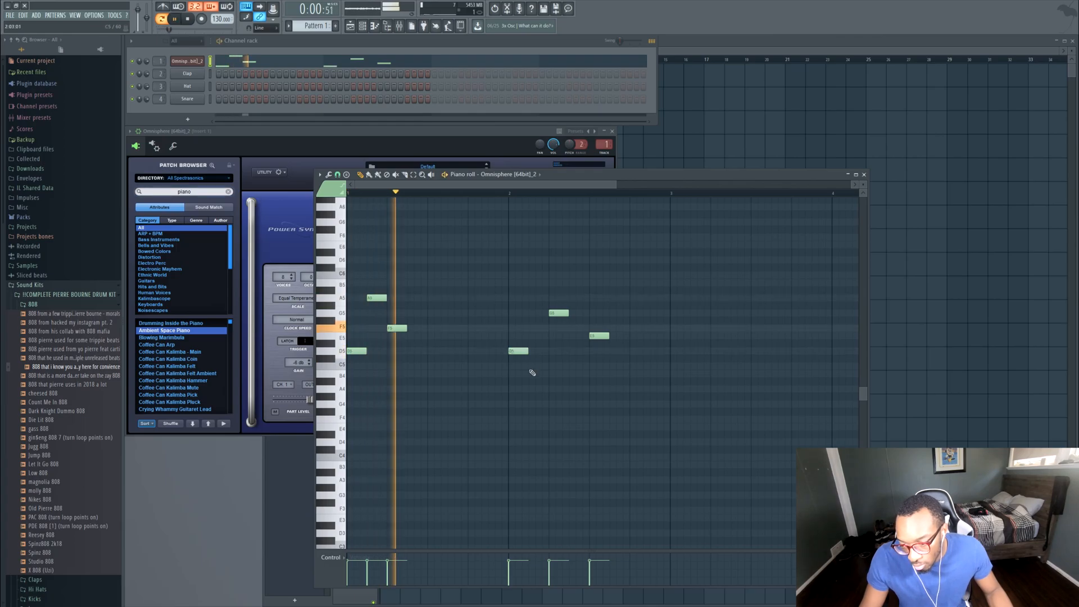
# - Shift the bar 2 G5 and E5 notes earlier so they directly follow the D5 note, and listen to the pattern
pyautogui.press('space')
pyautogui.press('space')
pyautogui.moveTo(554, 313); pyautogui.dragTo(555, 341)
pyautogui.press('space')
pyautogui.press('space')
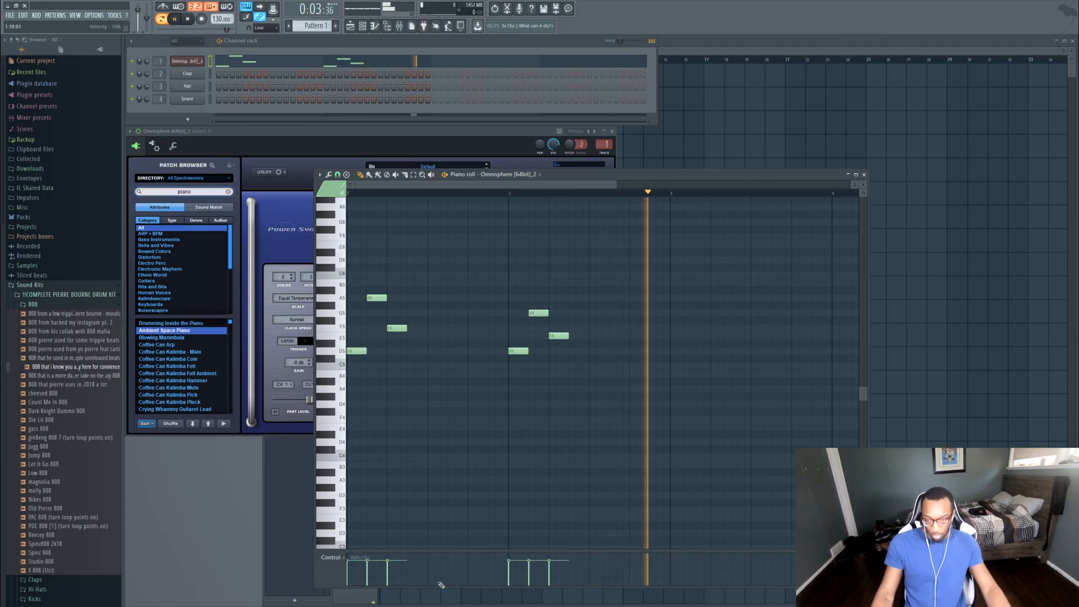
pyautogui.press('space')
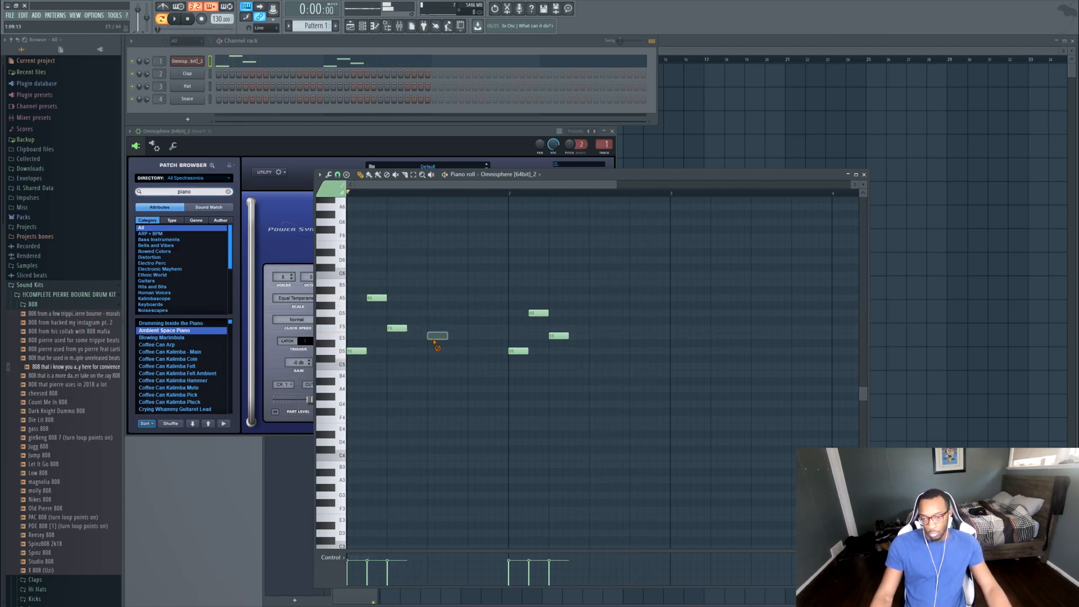
# - Place a D6 note directly above the F5 note in bar 1, removing the trial notes around it
pyautogui.press('space')
pyautogui.press('space')
pyautogui.rightClick(436, 261)
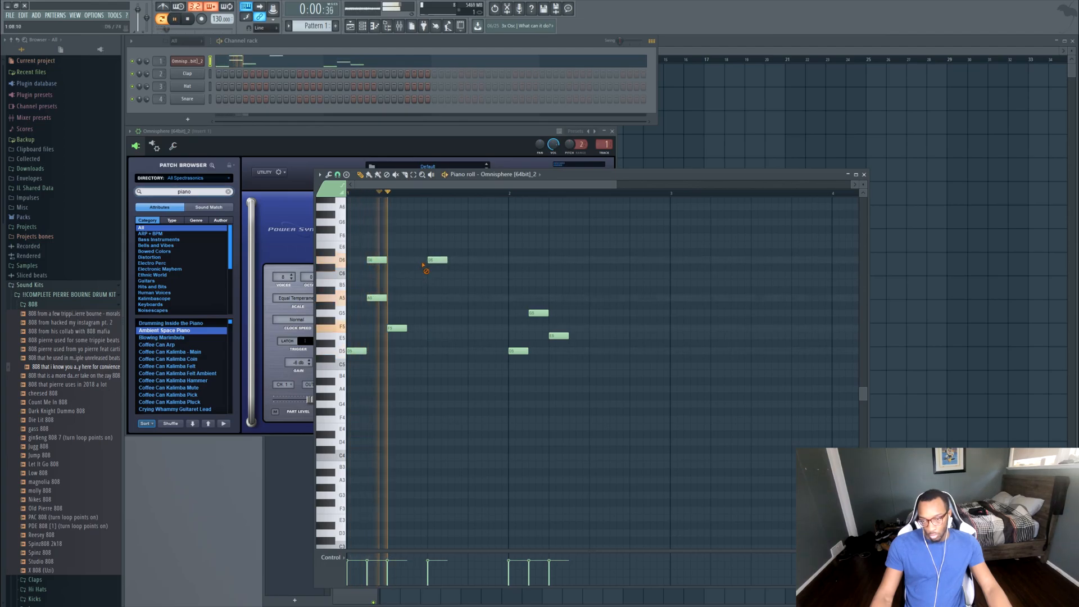
pyautogui.moveTo(394, 258); pyautogui.dragTo(402, 259)
pyautogui.press('space')
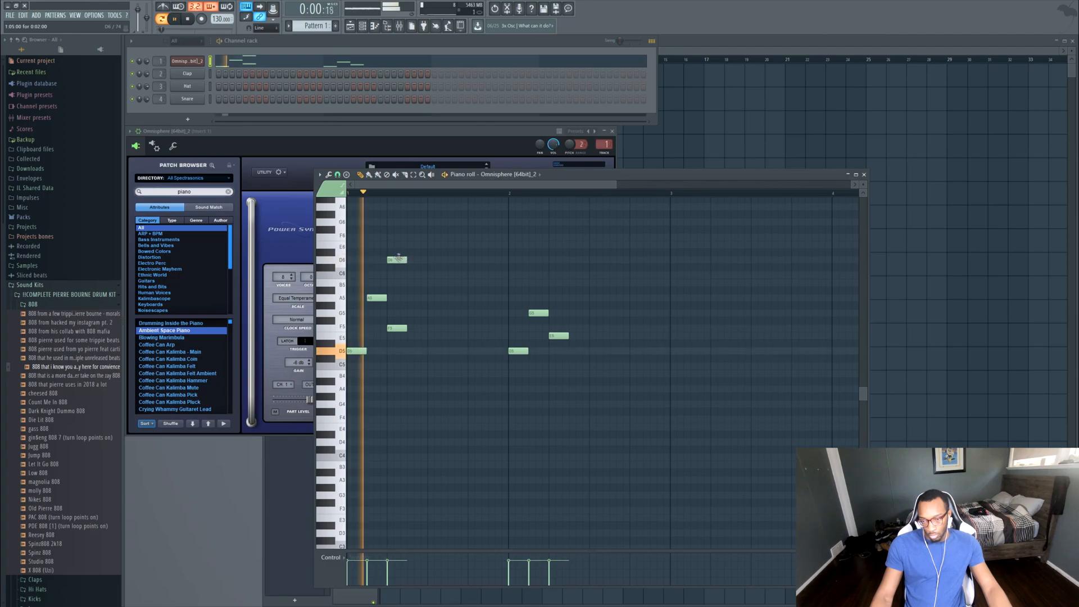
# - Place an A6 note halfway through bar 1 and play the pattern to check it
pyautogui.press('space')
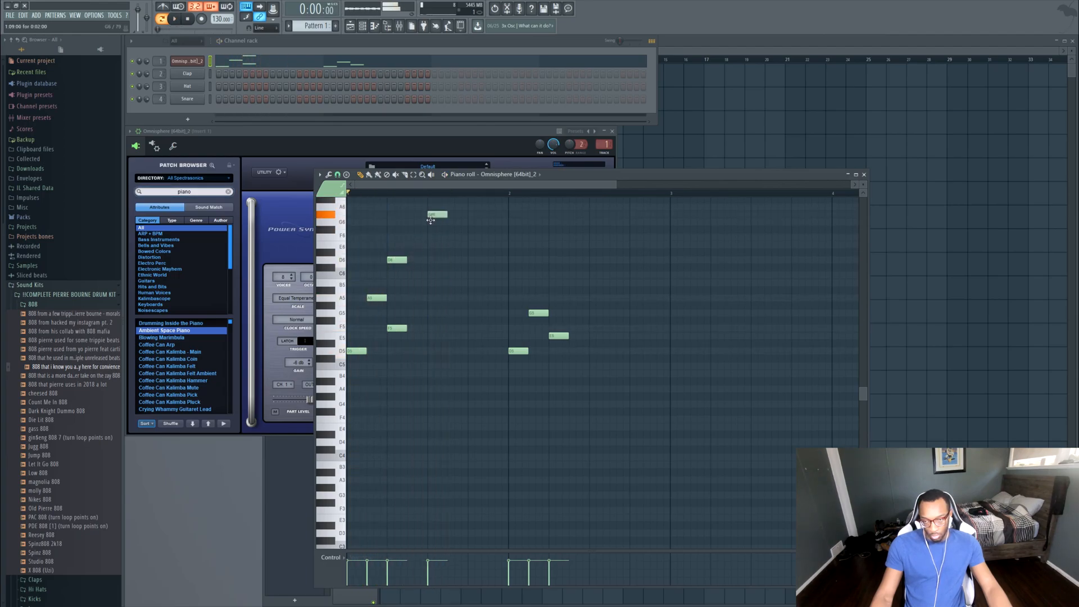
pyautogui.press('space')
pyautogui.press('space')
pyautogui.rightClick(475, 261)
pyautogui.press('space')
pyautogui.press('space')
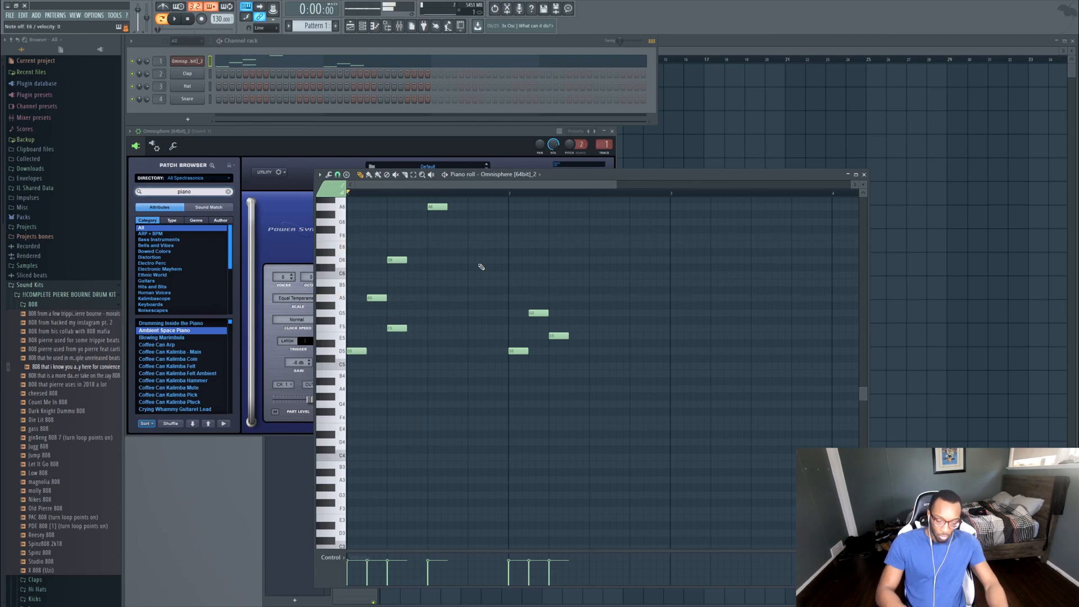
# - Audition single notes around F6 and G6 as candidates for the next melody note
pyautogui.press('y')
pyautogui.press('t')
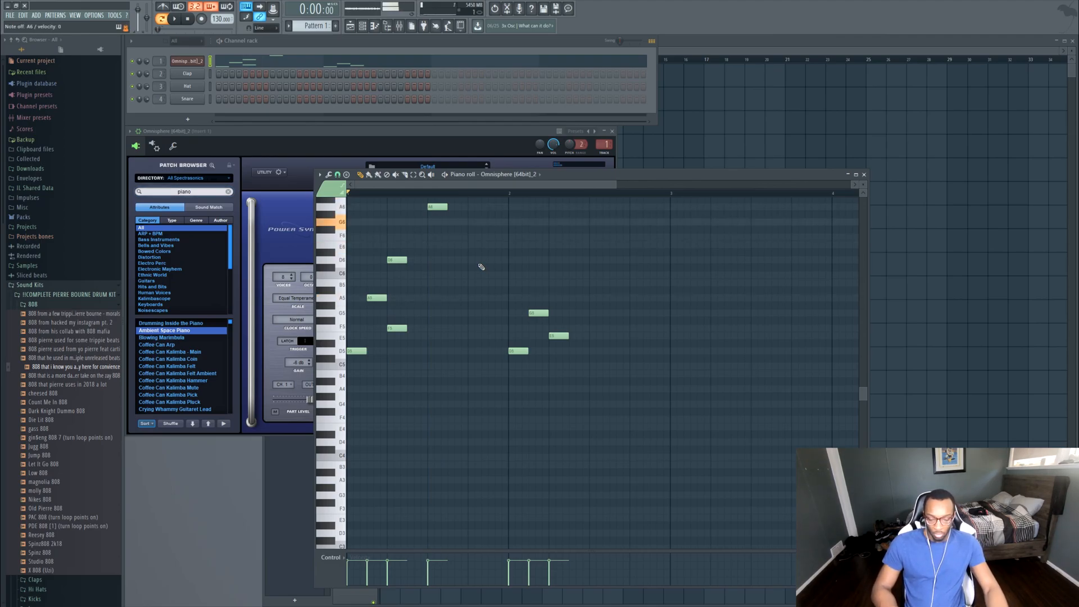
pyautogui.press('space')
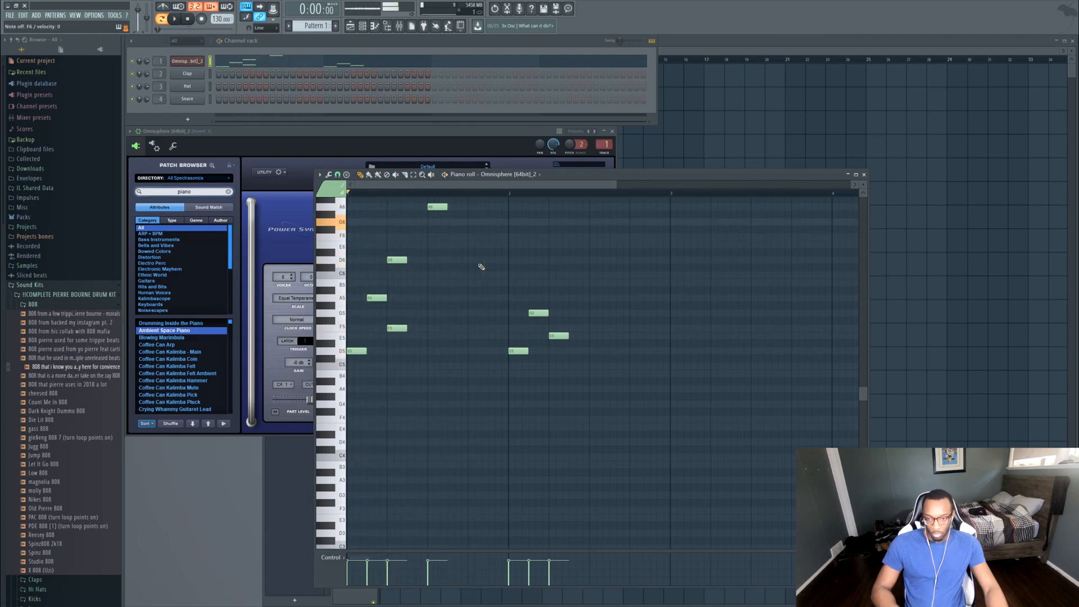
# - Revert the project history to the "Piano roll score flipping" state and play the restored pattern
pyautogui.scroll(-5, 53, 383)
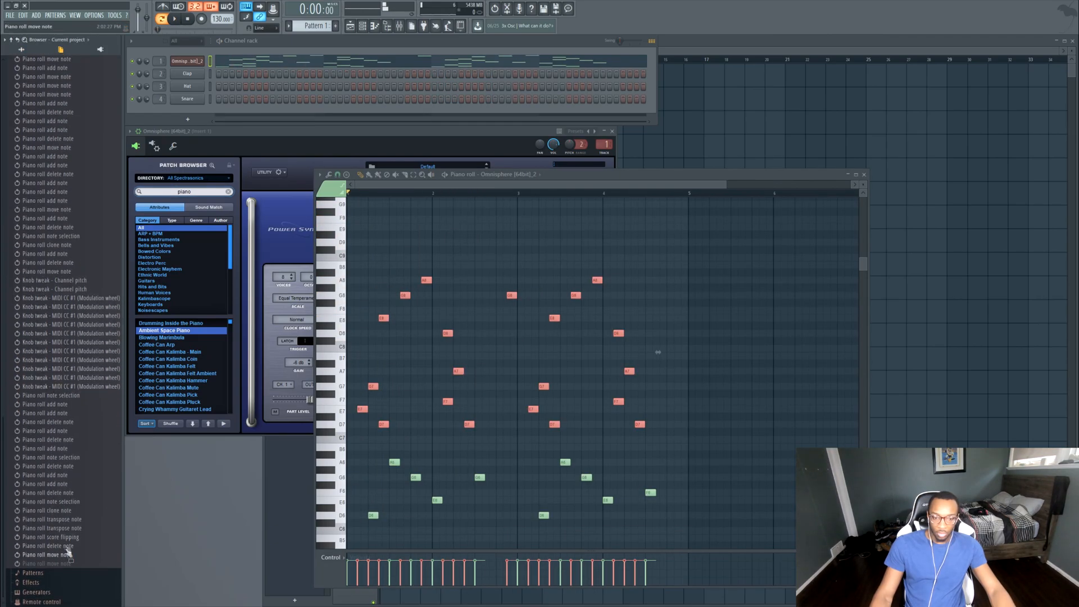
pyautogui.click(65, 538)
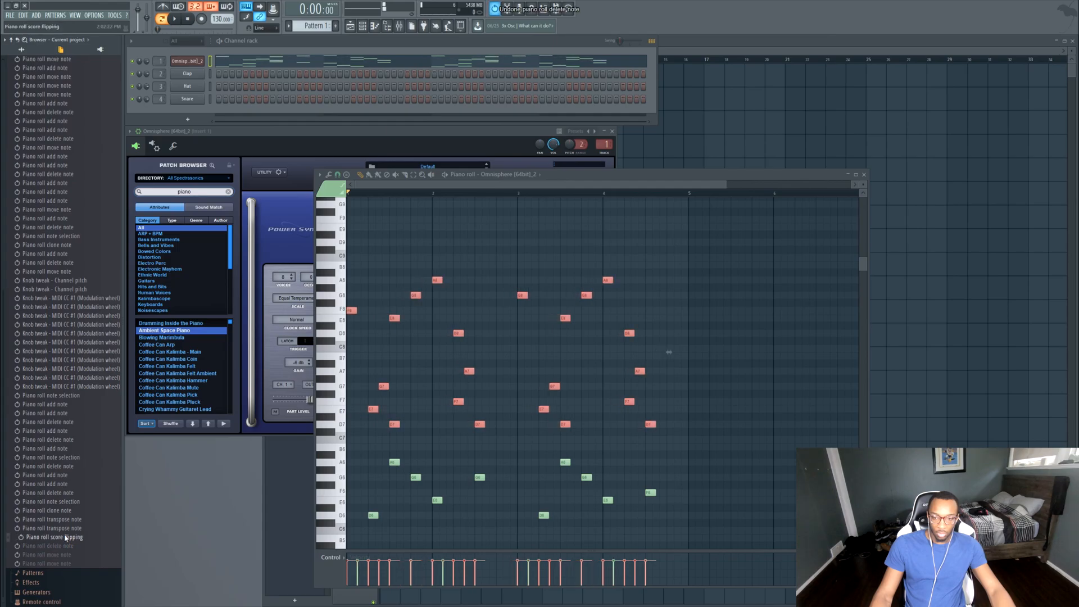
pyautogui.press('space')
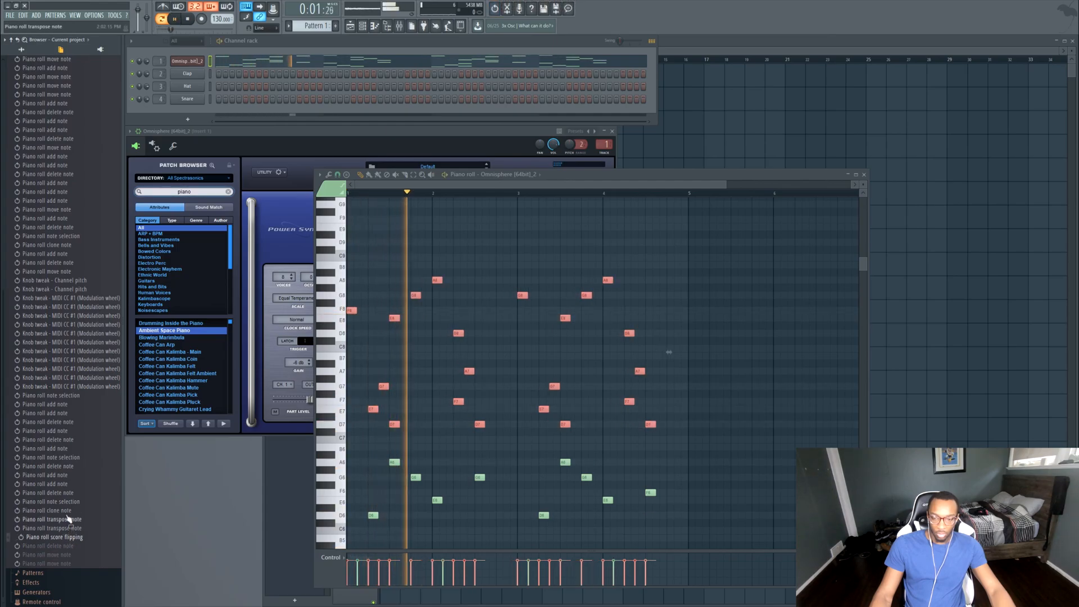
pyautogui.scroll(-5, 493, 366)
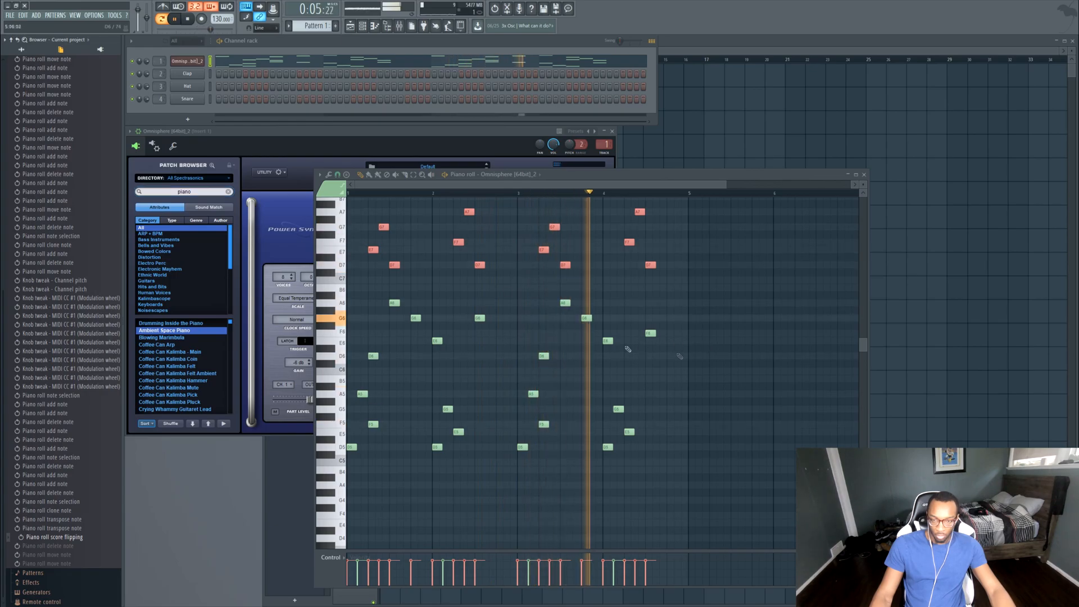
# - Show Omnisphere's Arpeggiator settings and set the octave range to 3 OCT
pyautogui.click(425, 140)
pyautogui.click(502, 249)
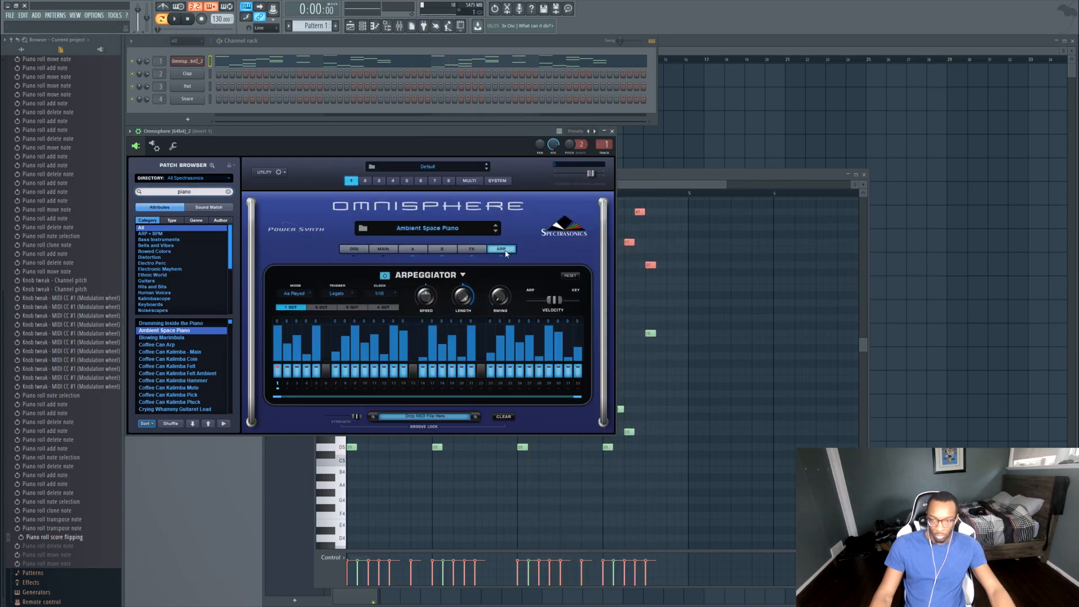
pyautogui.click(352, 307)
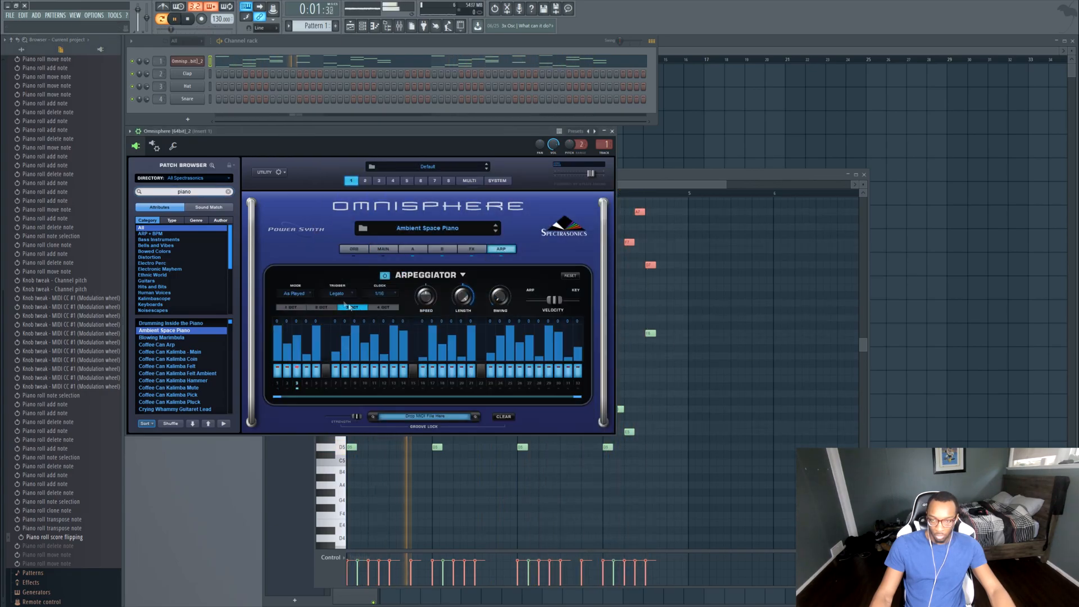
# - Load Gross Beat on the Omnisphere mixer track with the Momentary preset, choose the 1/2 Speed time effect, and play the result
pyautogui.click(399, 26)
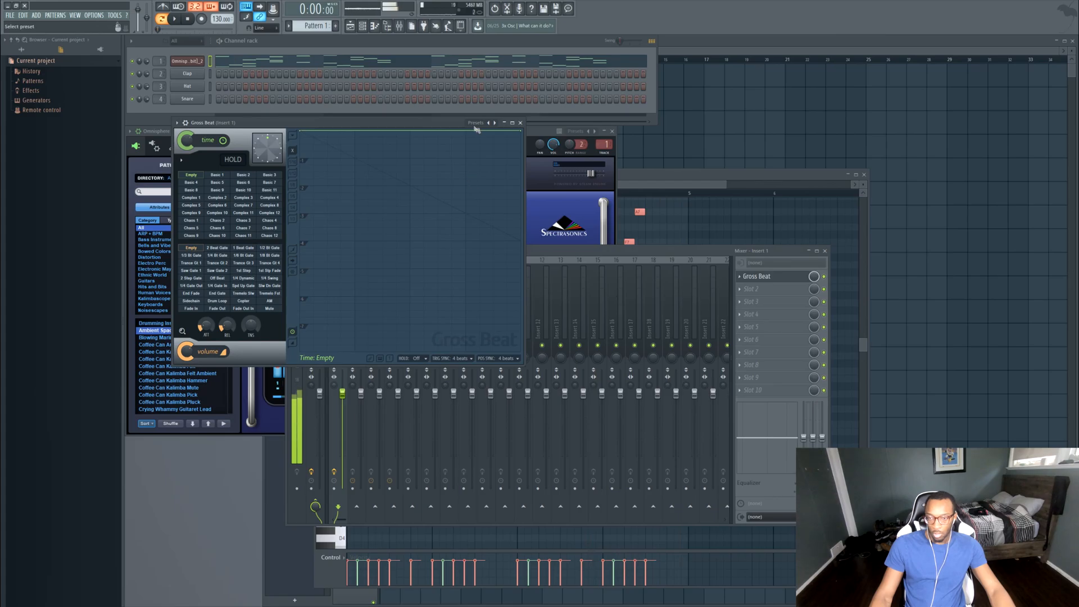
pyautogui.click(475, 123)
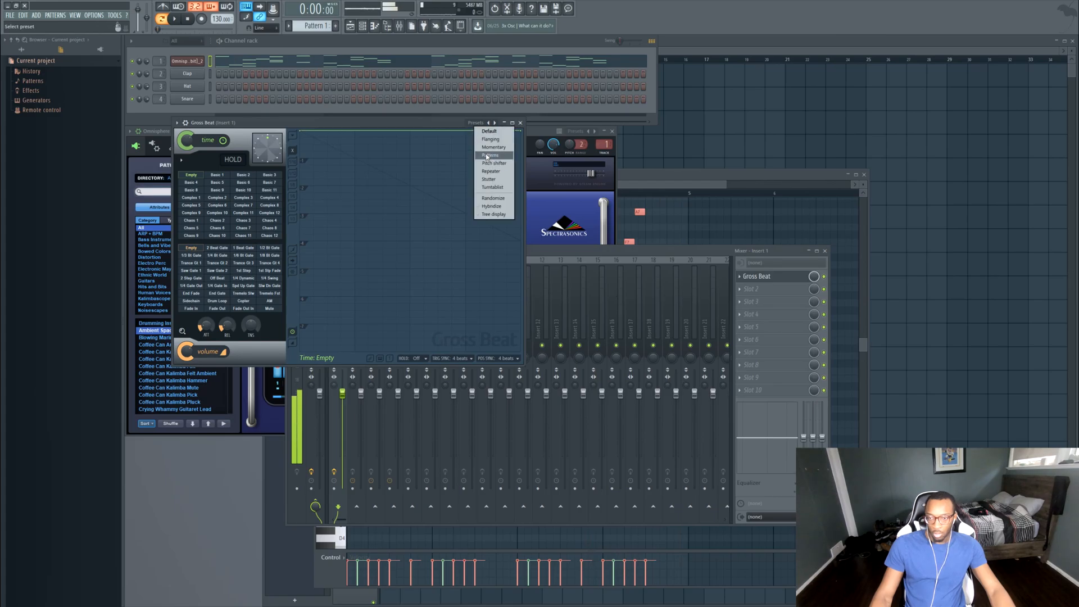
pyautogui.click(492, 148)
pyautogui.click(255, 228)
pyautogui.press('space')
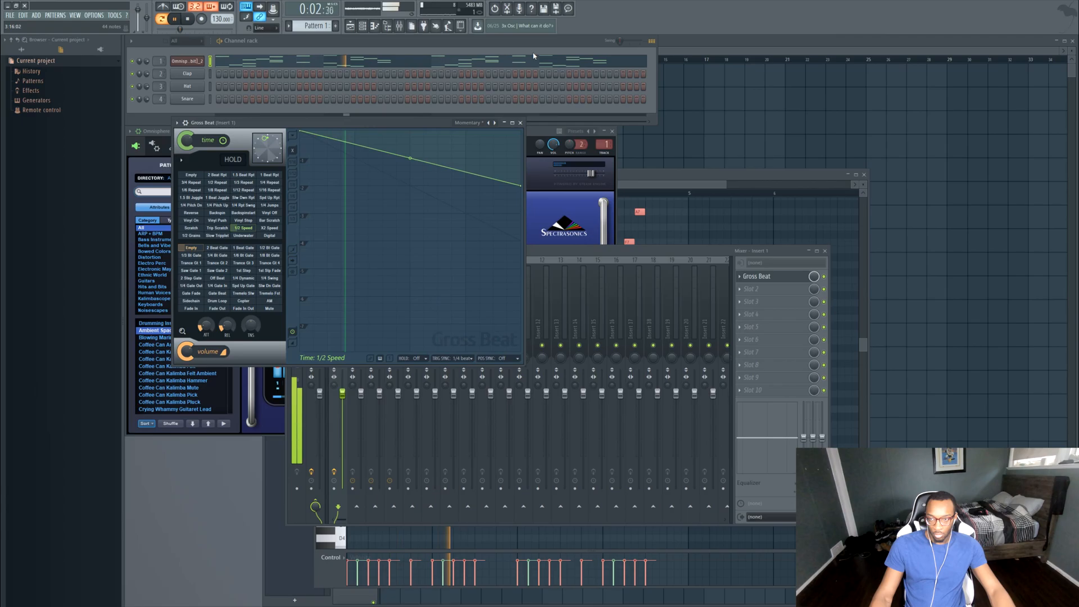
# - Play the half-speed pattern with all its notes selected in the piano roll, and undo the last edit
pyautogui.click(719, 188)
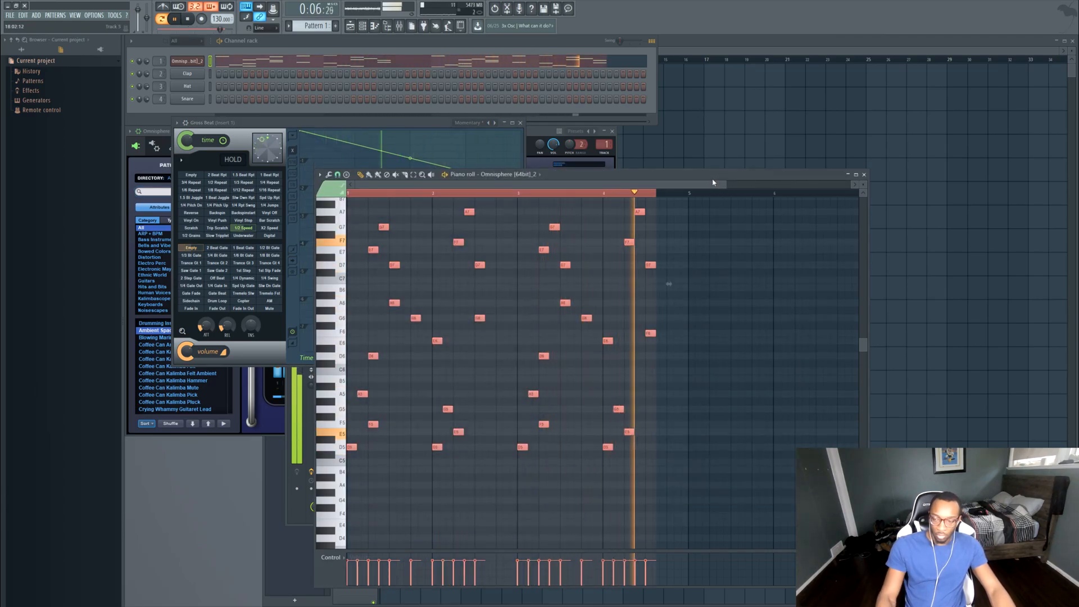
pyautogui.press('space')
pyautogui.hotkey('ctrl', 'z')
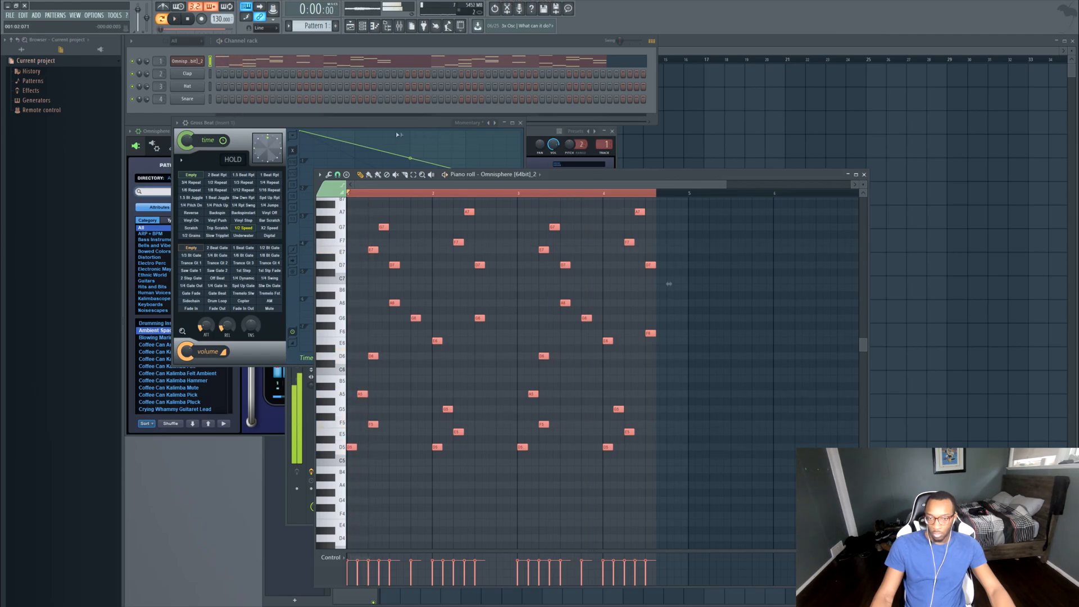
# - Reopen the Gross Beat effect from the first slot of mixer Insert 1
pyautogui.click(288, 494)
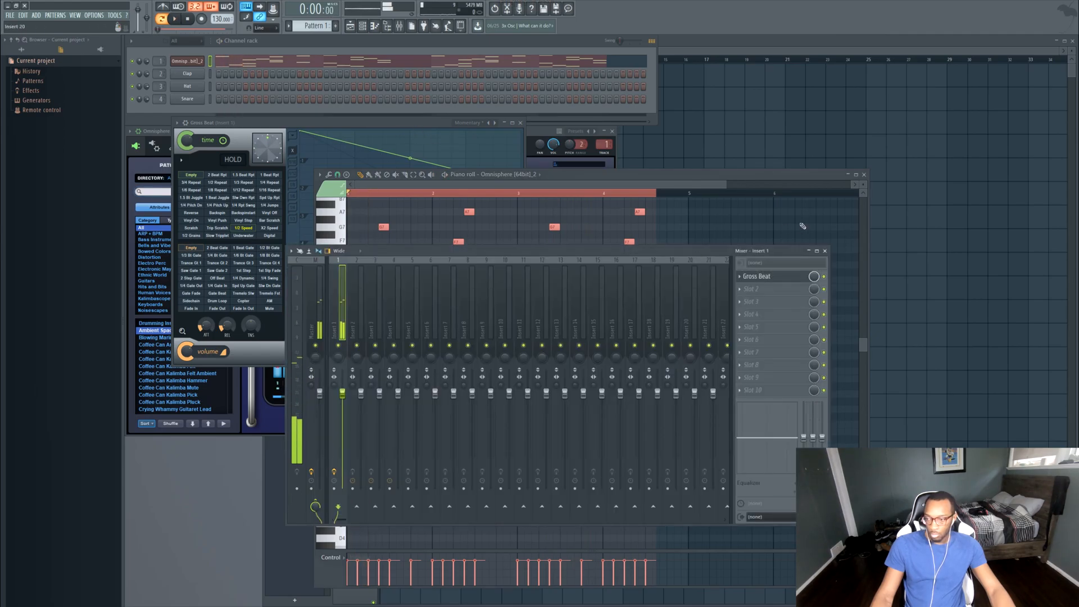
pyautogui.click(741, 277)
pyautogui.click(751, 278)
pyautogui.click(752, 279)
pyautogui.click(756, 278)
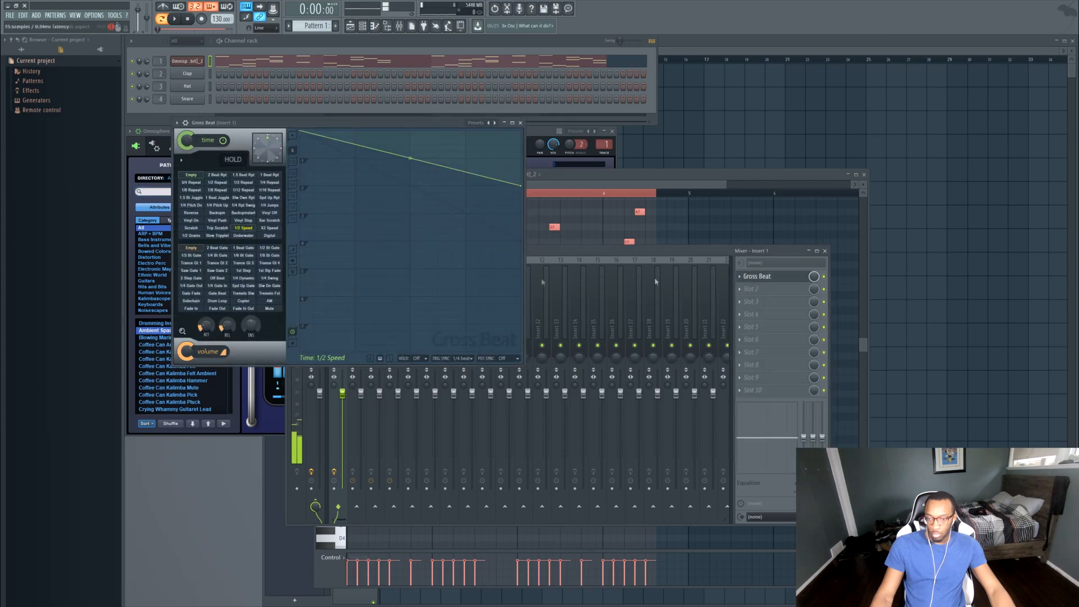
# - Play the pattern in the piano roll, clear the note selection, and select only the highest notes
pyautogui.click(666, 186)
pyautogui.scroll(-1, 655, 271)
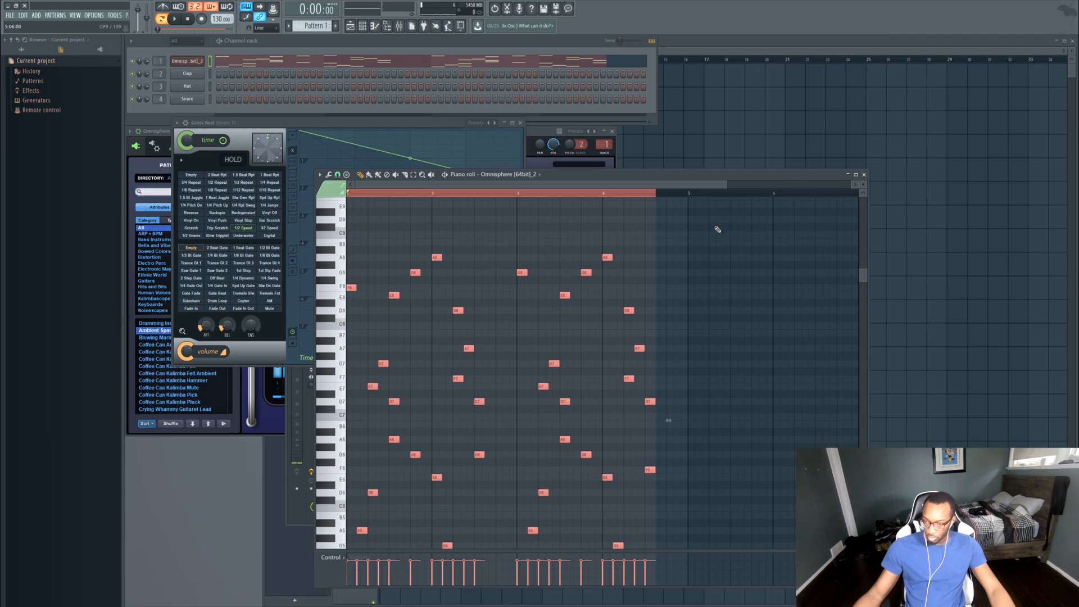
pyautogui.press('space')
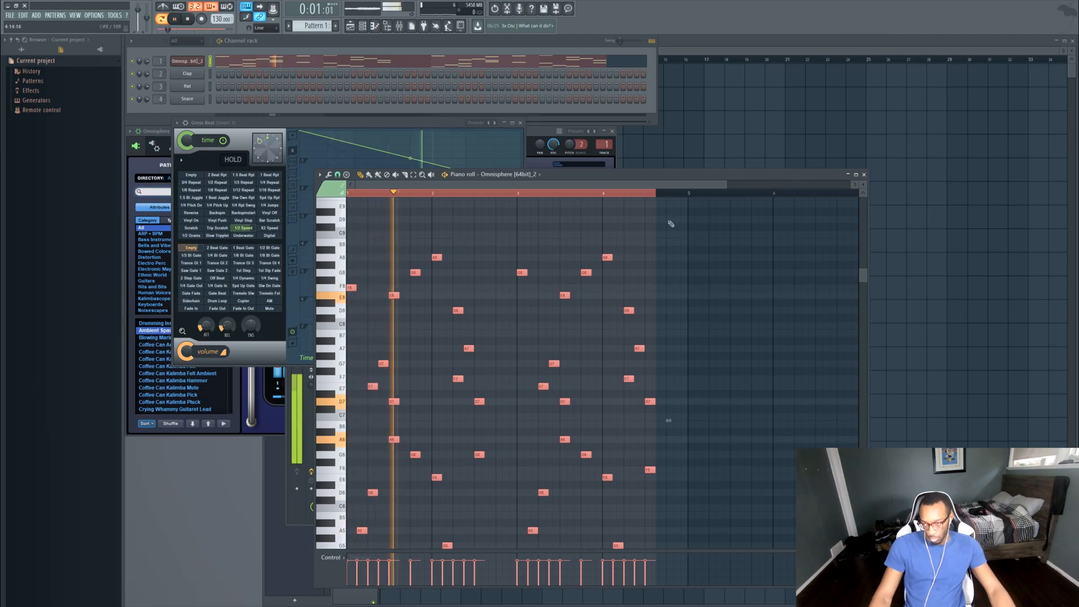
pyautogui.keyDown('ctrl'); pyautogui.click(662, 195); pyautogui.keyUp('ctrl')
pyautogui.scroll(-3, 549, 393)
pyautogui.scroll(2, 638, 325)
pyautogui.press('space')
pyautogui.moveTo(665, 305); pyautogui.dragTo(293, 239)
# - Switch off the Arpeggiator in Omnisphere and play the pattern without it
pyautogui.click(268, 432)
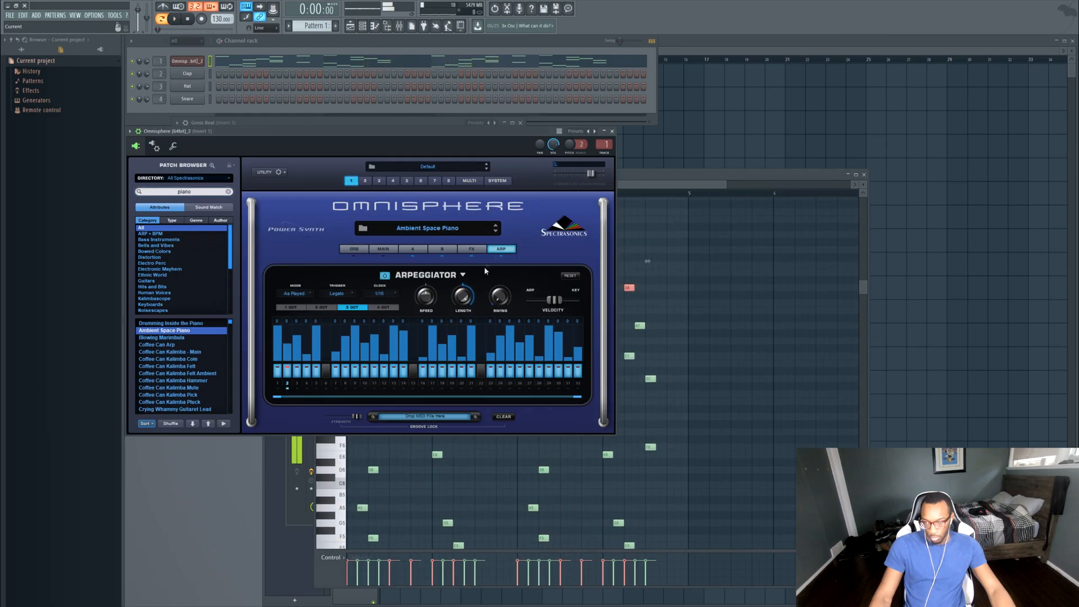
pyautogui.press('space')
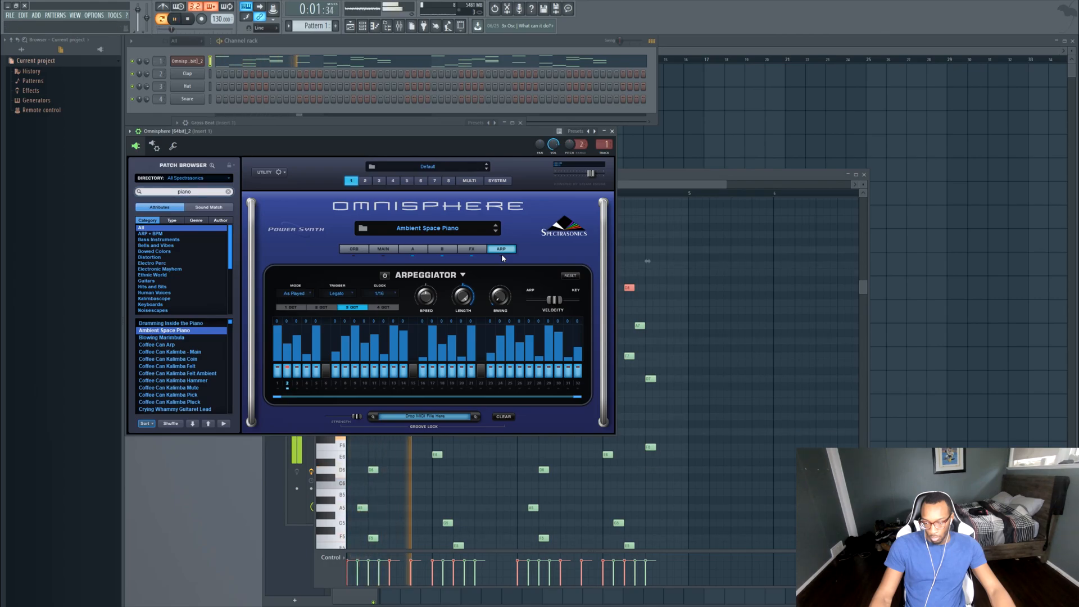
# - Transpose all notes of the Omnisphere pattern down one octave and clear the selection
pyautogui.click(642, 187)
pyautogui.hotkey('ctrl', 'a')
pyautogui.hotkey('ctrl', 'Down')
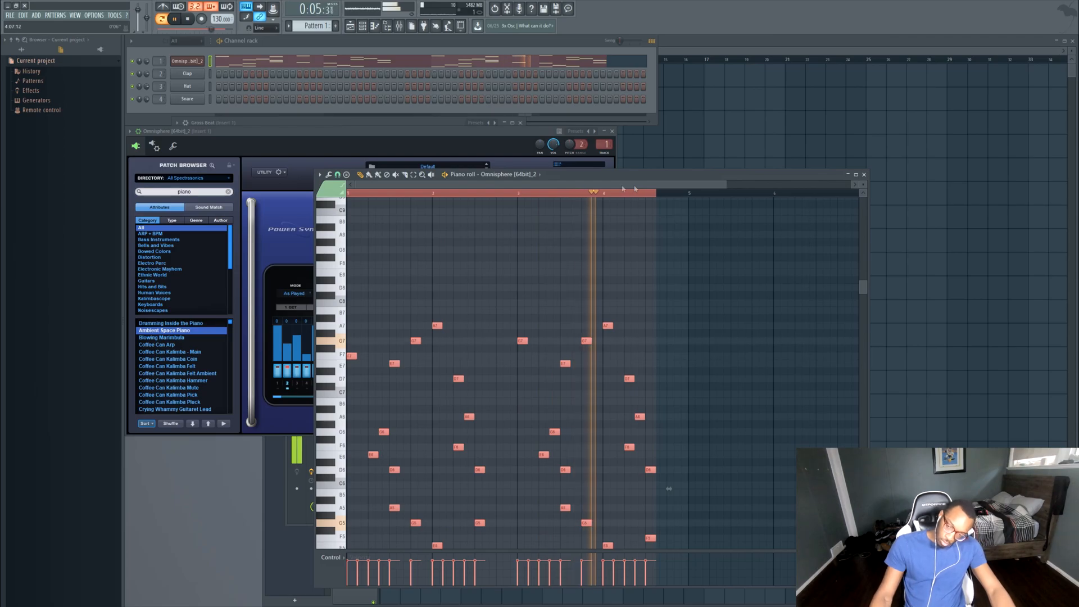
pyautogui.keyDown('ctrl'); pyautogui.click(662, 199); pyautogui.keyUp('ctrl')
# - Delete all notes below D5 from the pattern
pyautogui.scroll(-8, 669, 281)
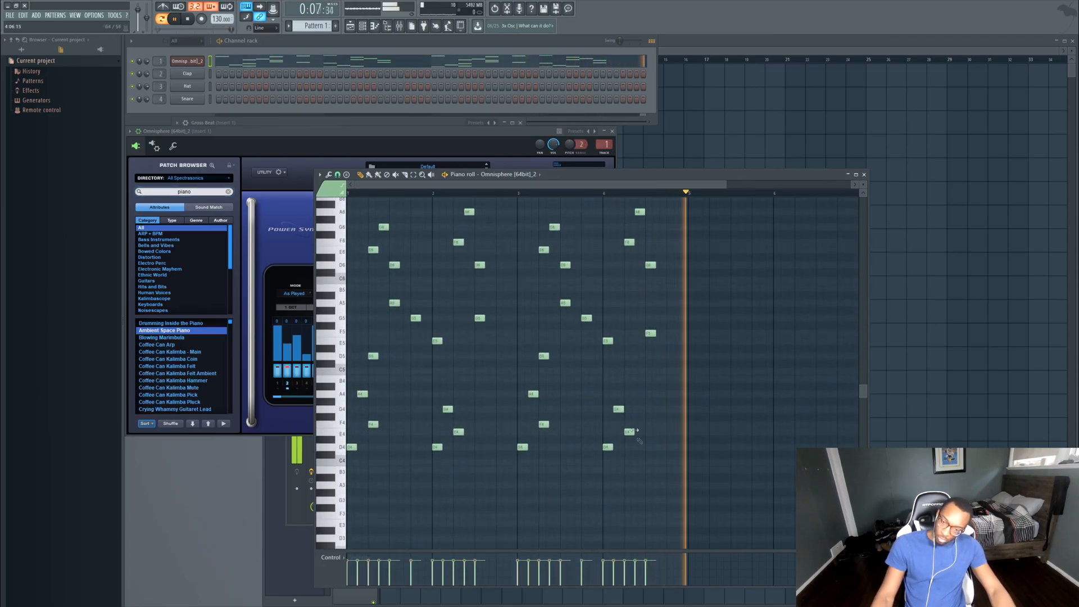
pyautogui.keyDown('ctrl'); pyautogui.moveTo(707, 518); pyautogui.dragTo(269, 383); pyautogui.keyUp('ctrl')
pyautogui.press('Delete')
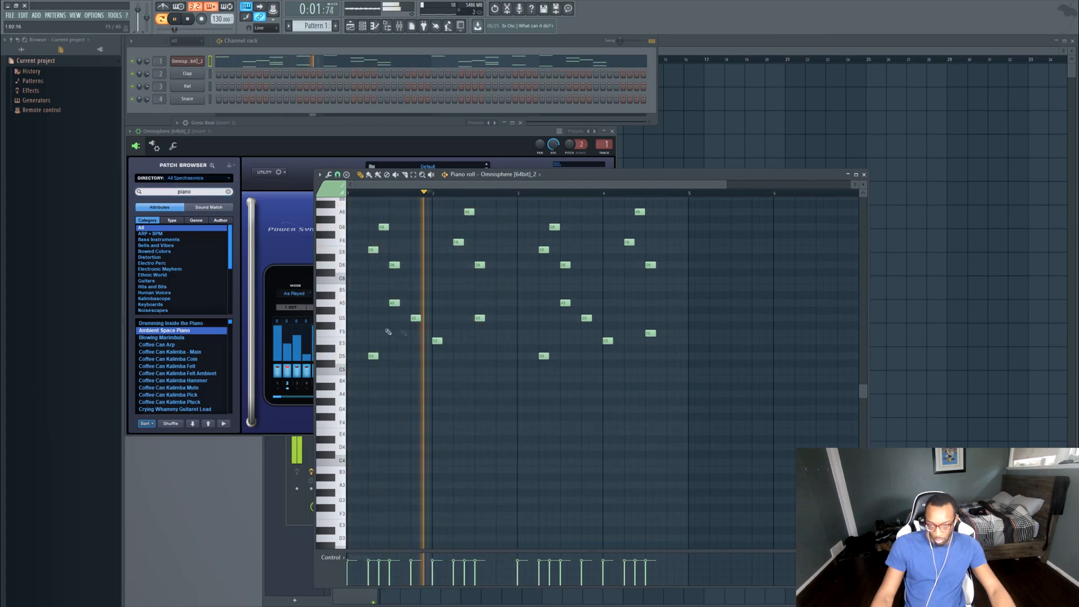
# - Transpose the remaining notes of the pattern up one octave
pyautogui.scroll(5, 424, 334)
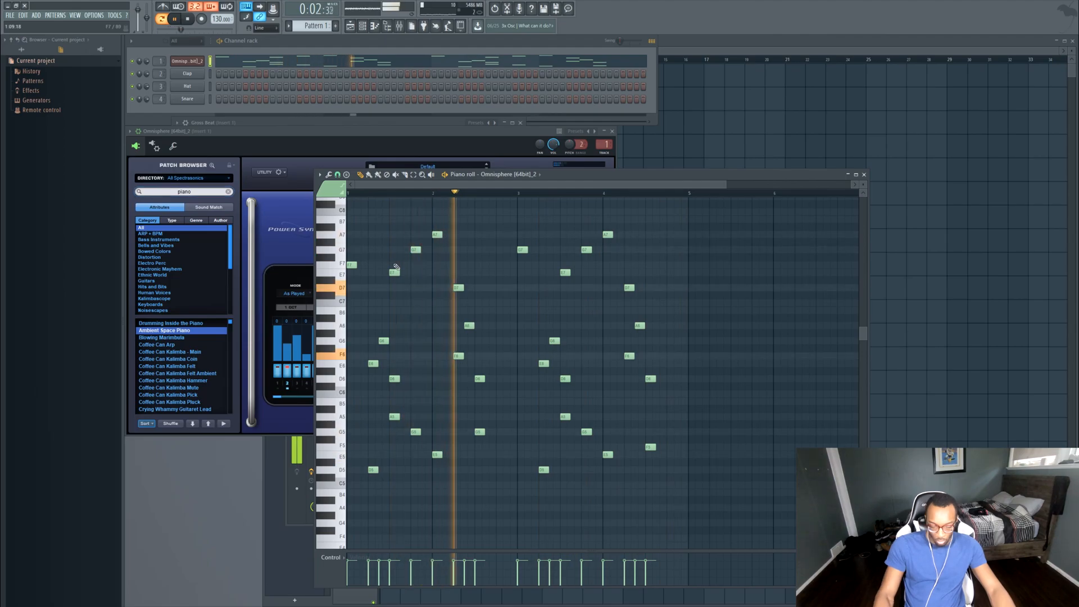
pyautogui.hotkey('ctrl', 'Up')
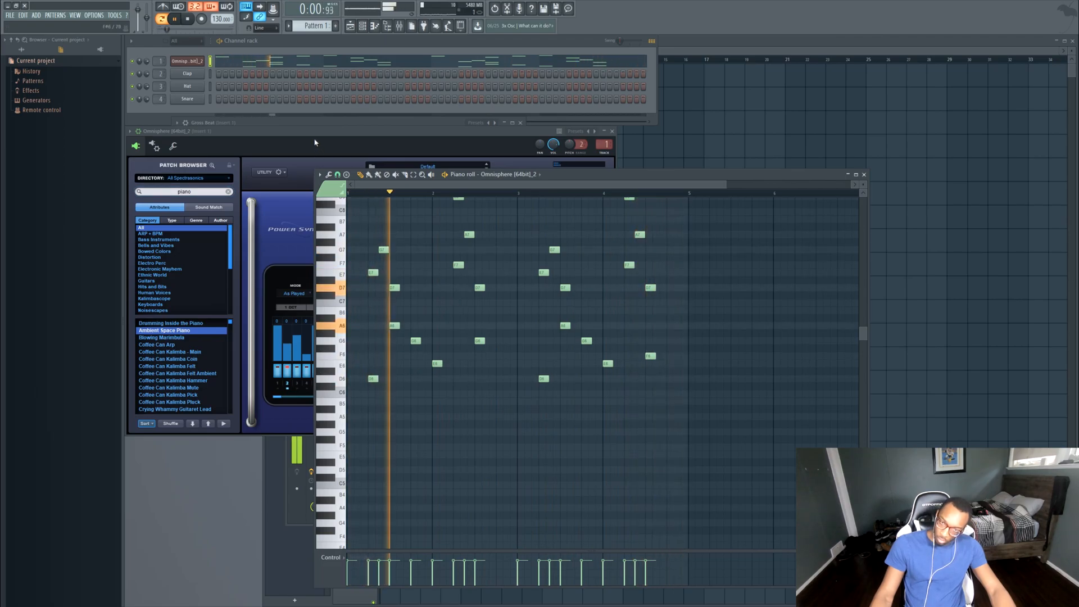
# - Replace the Clap channel with a DUNE 3 (64bit) instrument and play the pattern
pyautogui.rightClick(201, 72)
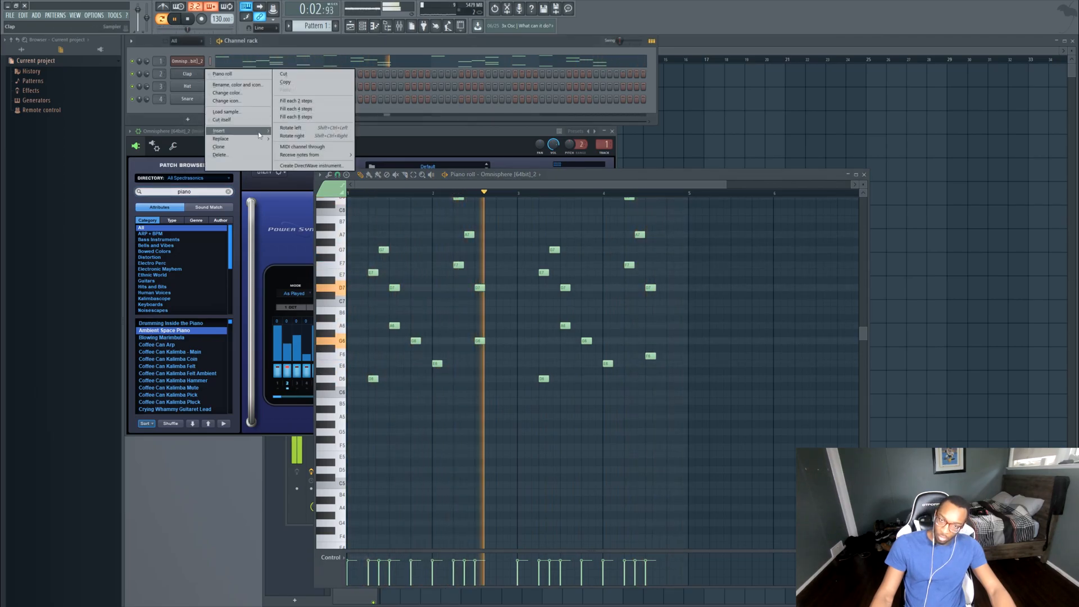
pyautogui.moveTo(260, 140)
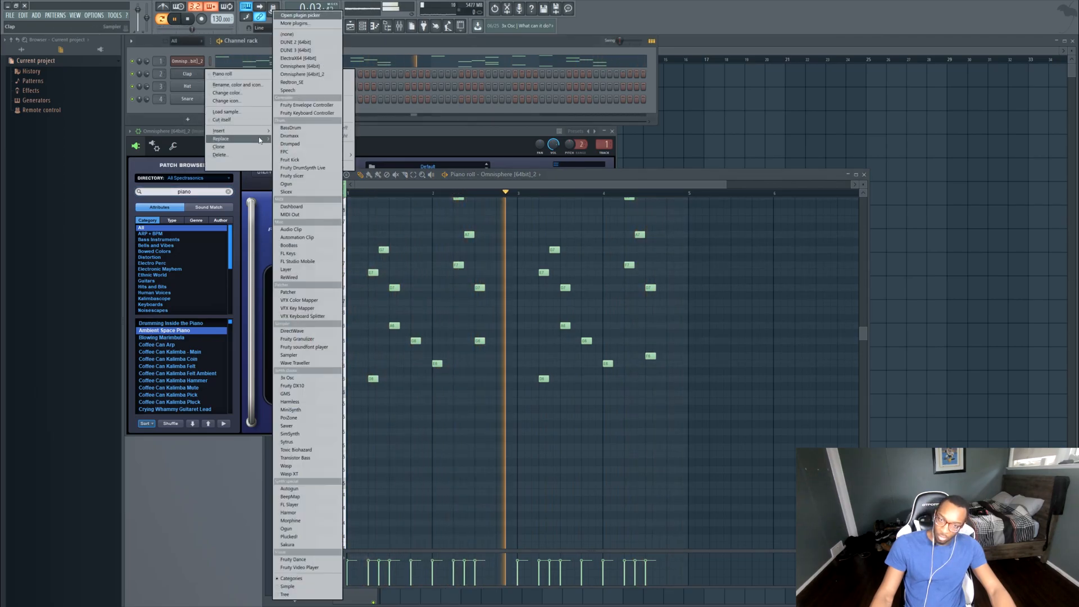
pyautogui.click(315, 50)
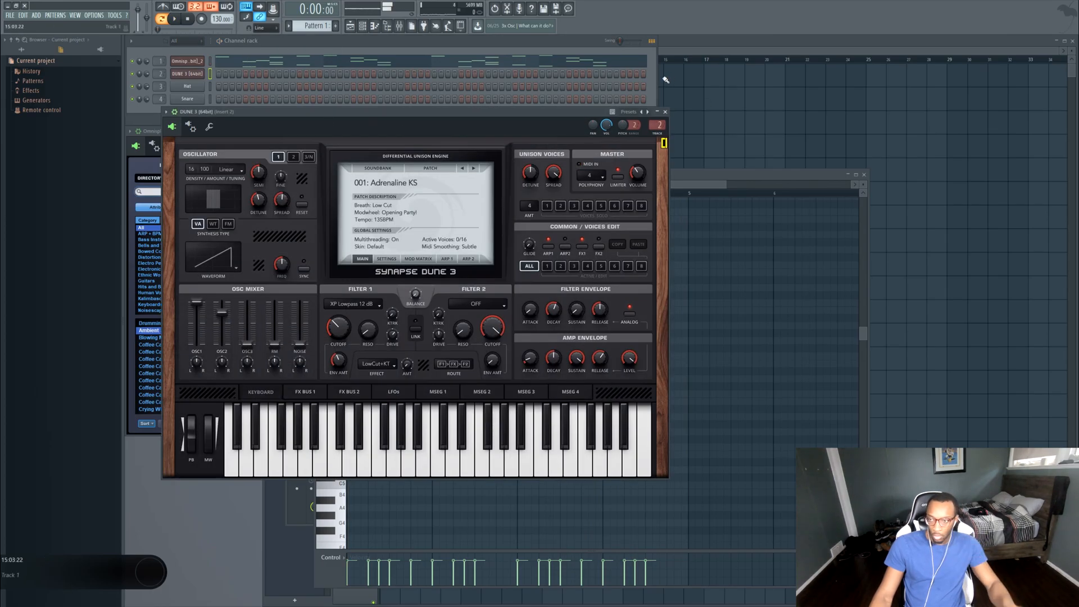
pyautogui.press('space')
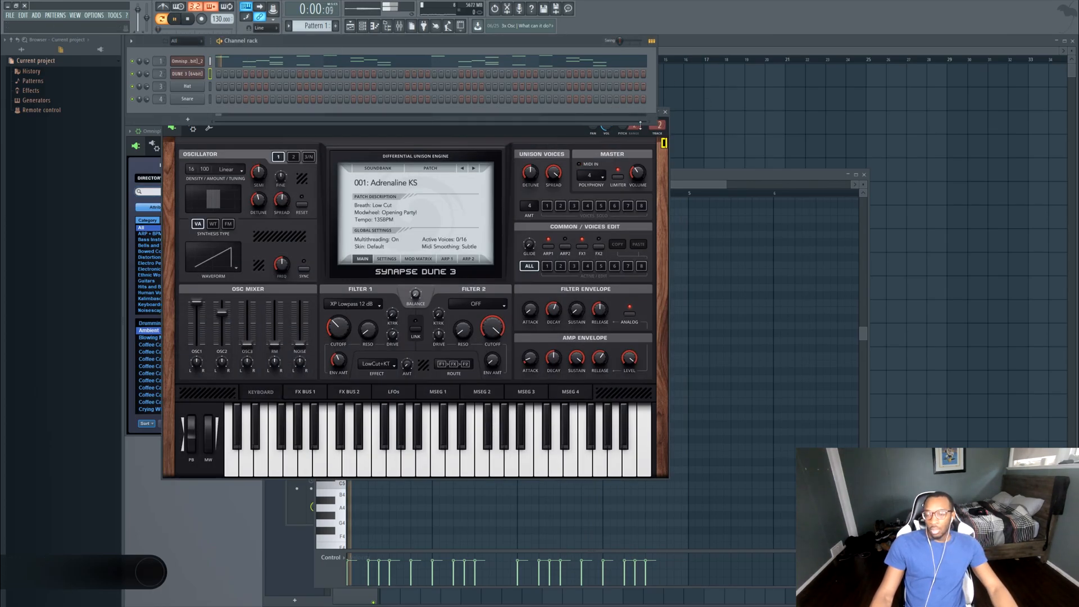
# - Transpose the Omnisphere notes down one octave and paste them into the DUNE 3 channel
pyautogui.click(686, 189)
pyautogui.hotkey('ctrl', 'Down')
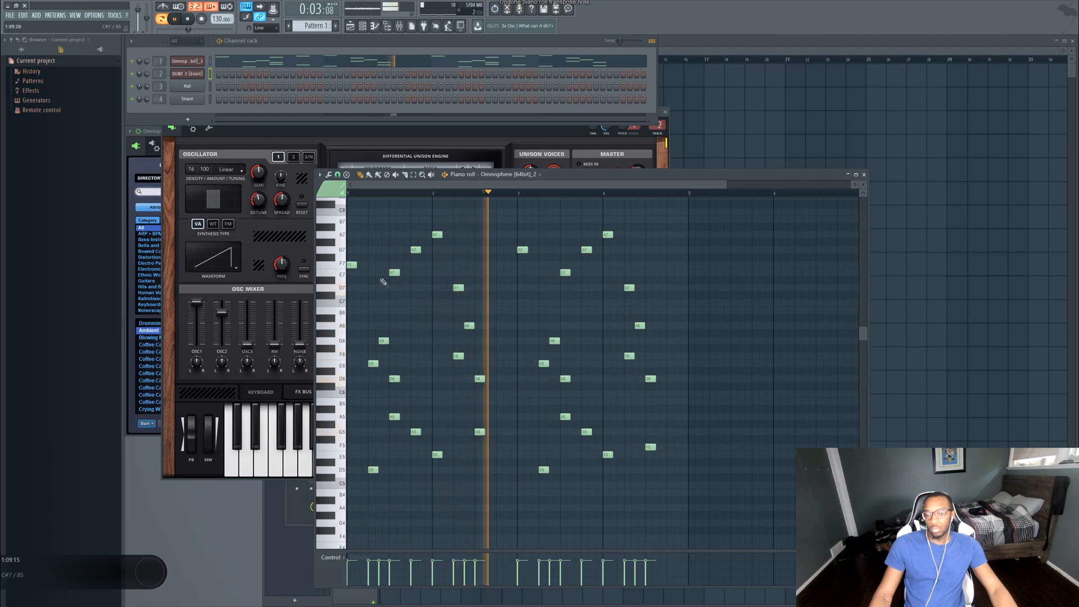
pyautogui.click(210, 73)
pyautogui.hotkey('ctrl', 'v')
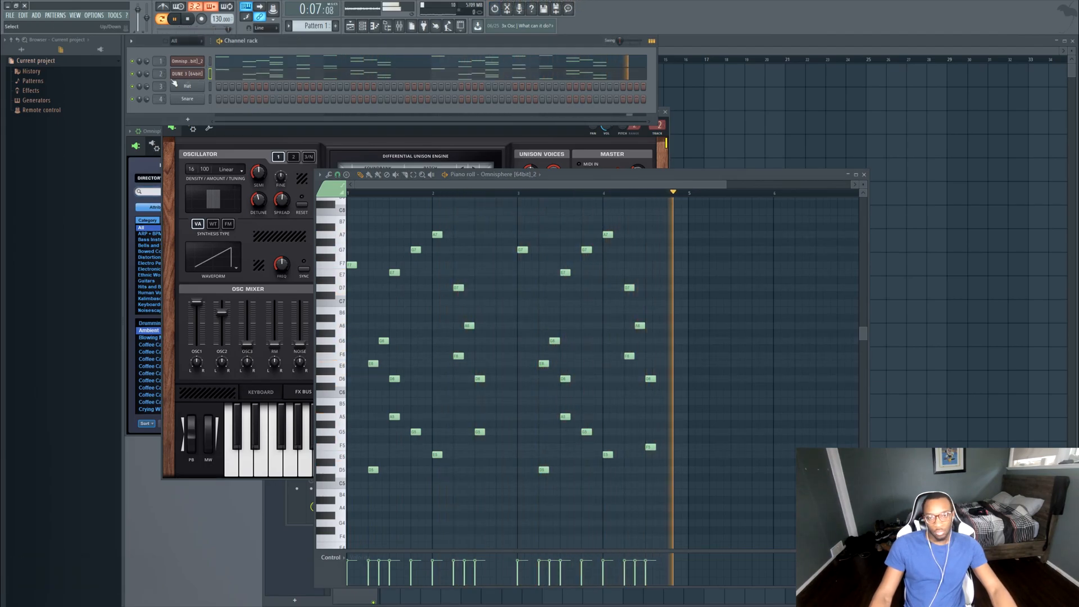
# - Solo the DUNE 3 channel, load another soundbank and audition its patches up to ARP - SAVAGE
pyautogui.rightClick(132, 74)
pyautogui.click(192, 73)
pyautogui.press('space')
pyautogui.click(374, 170)
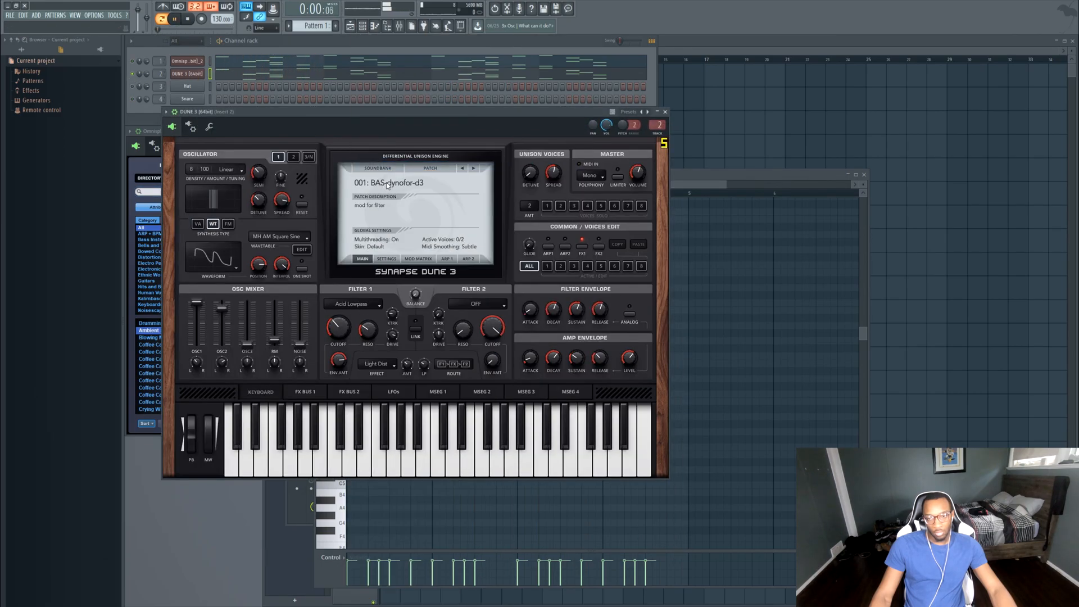
pyautogui.click(390, 170)
pyautogui.click(396, 296)
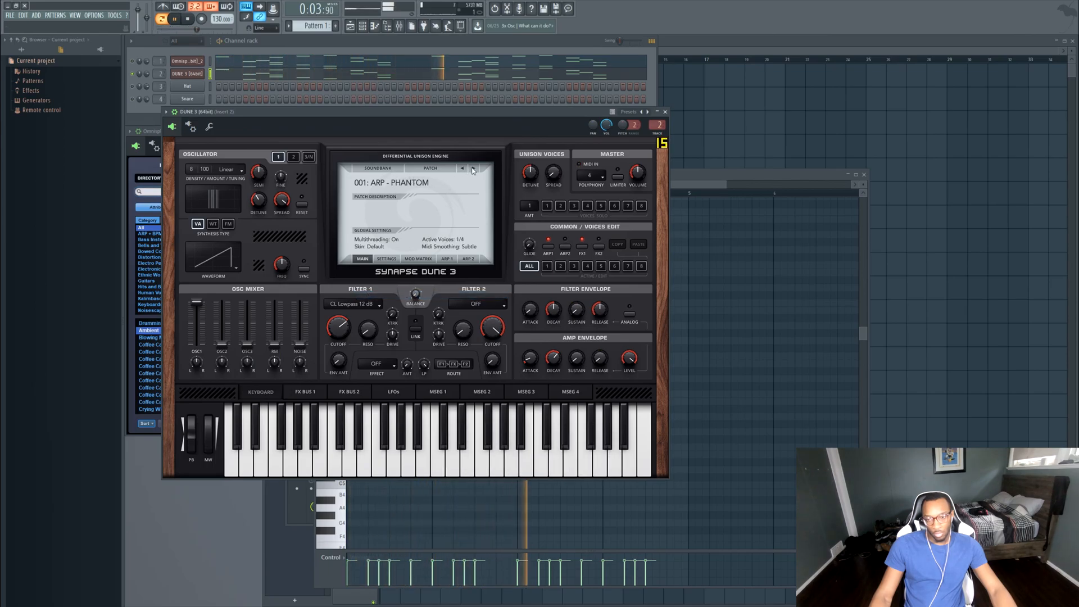
pyautogui.click(473, 170)
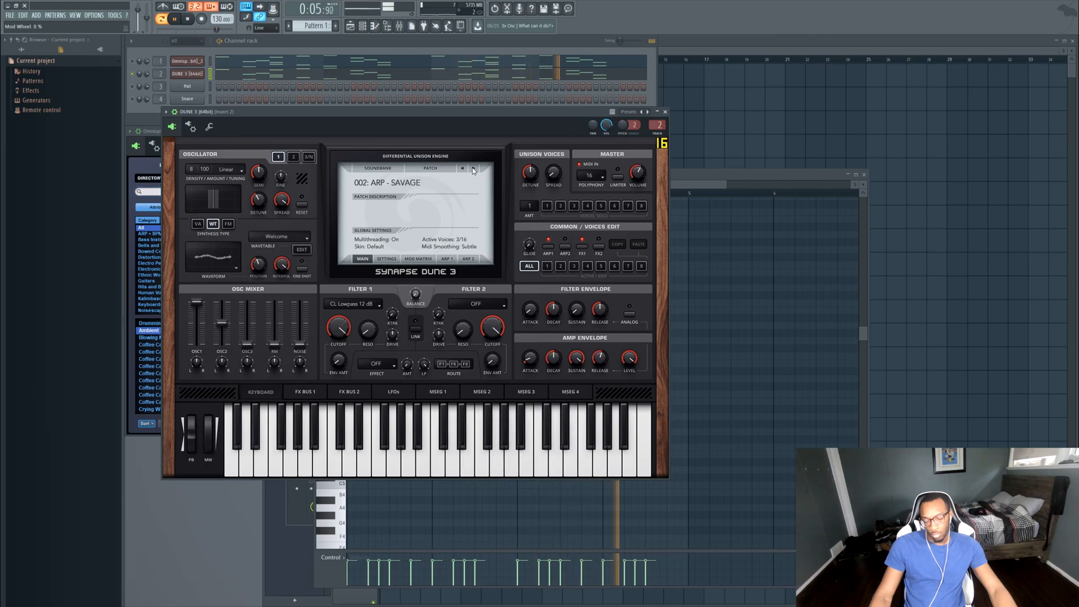
# - Apply quick legato to the Omnisphere notes and play the pattern
pyautogui.click(697, 185)
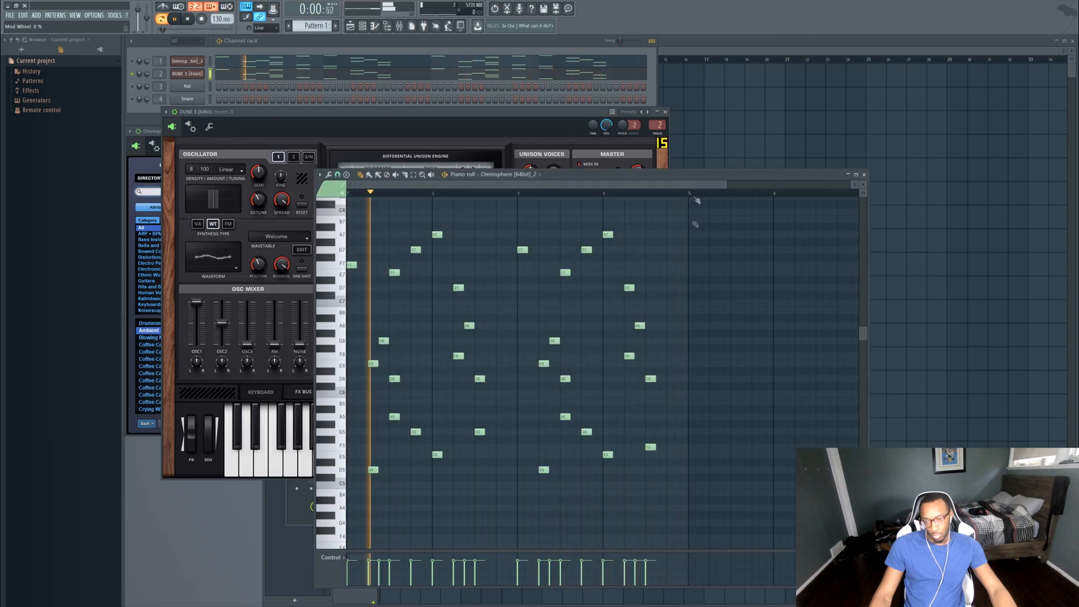
pyautogui.press('space')
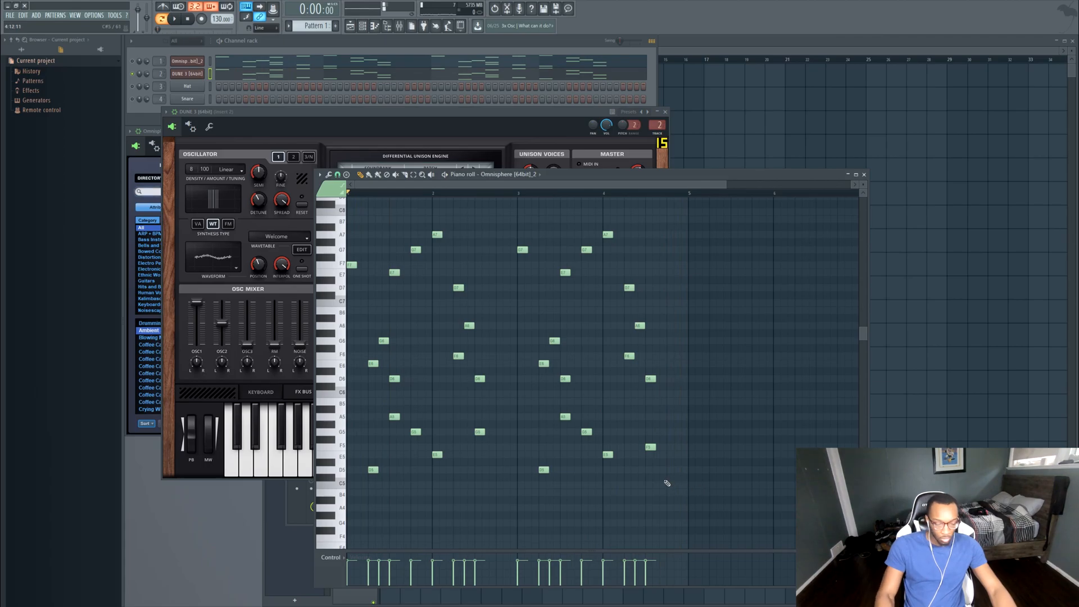
pyautogui.hotkey('ctrl', 'l')
pyautogui.press('space')
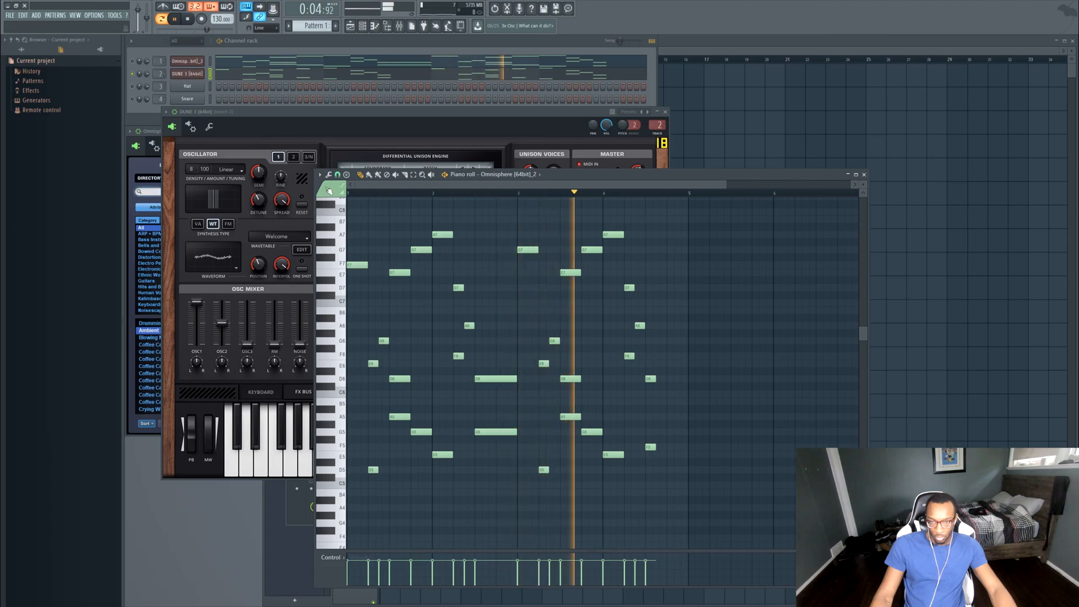
# - Switch DUNE 3 to the ARP - VICTORY patch and advance to the patch after it
pyautogui.click(427, 144)
pyautogui.click(473, 168)
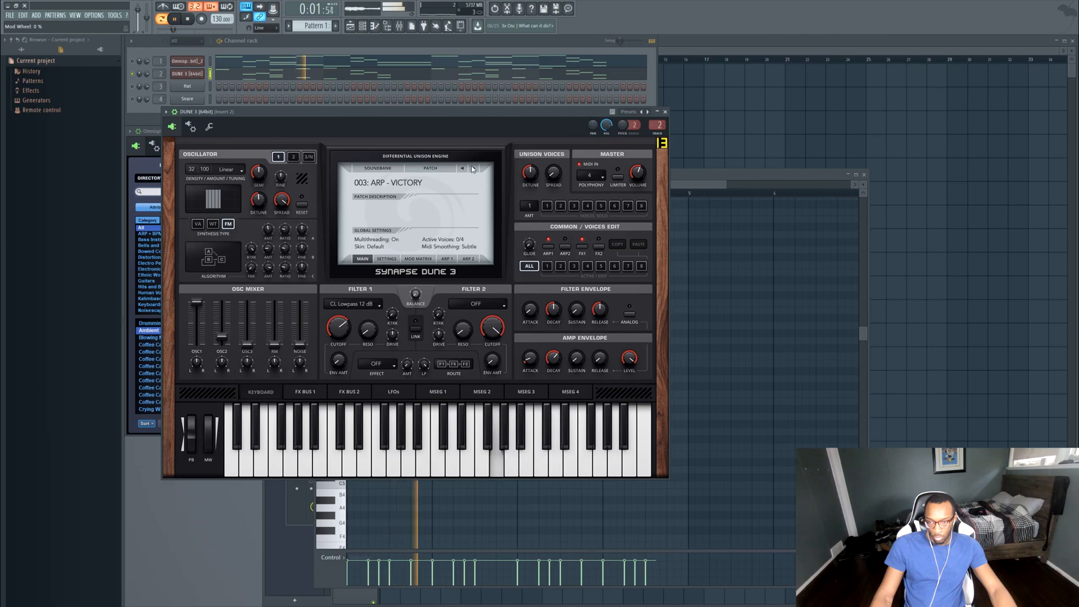
pyautogui.click(472, 168)
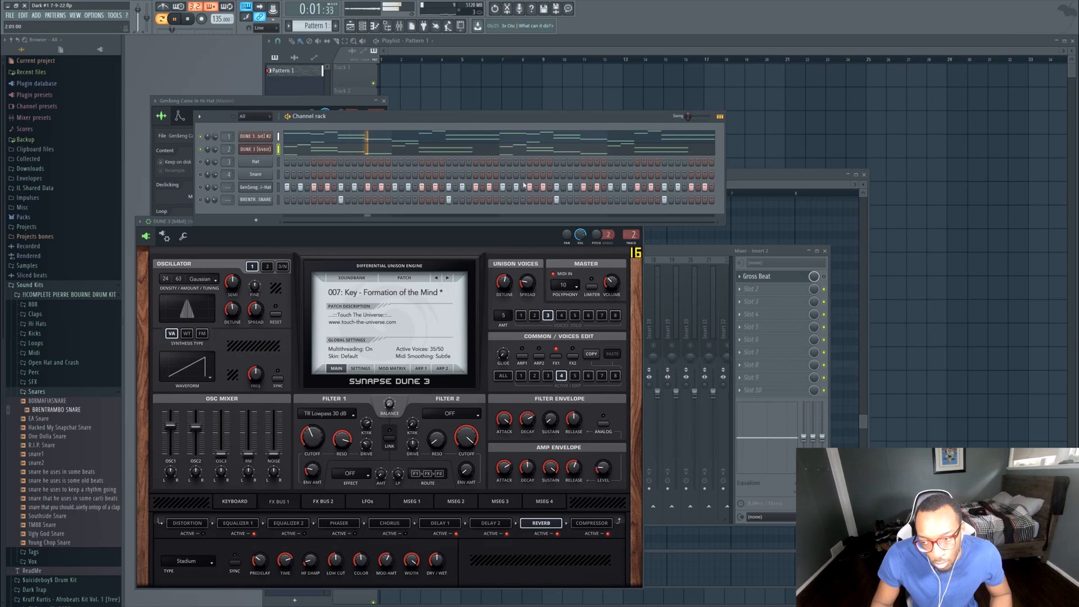
# - Balance the mixer during playback by resetting Insert 2's volume to default and setting Insert 1's volume to about 66%
pyautogui.click(681, 256)
pyautogui.moveTo(337, 443); pyautogui.dragTo(337, 437)
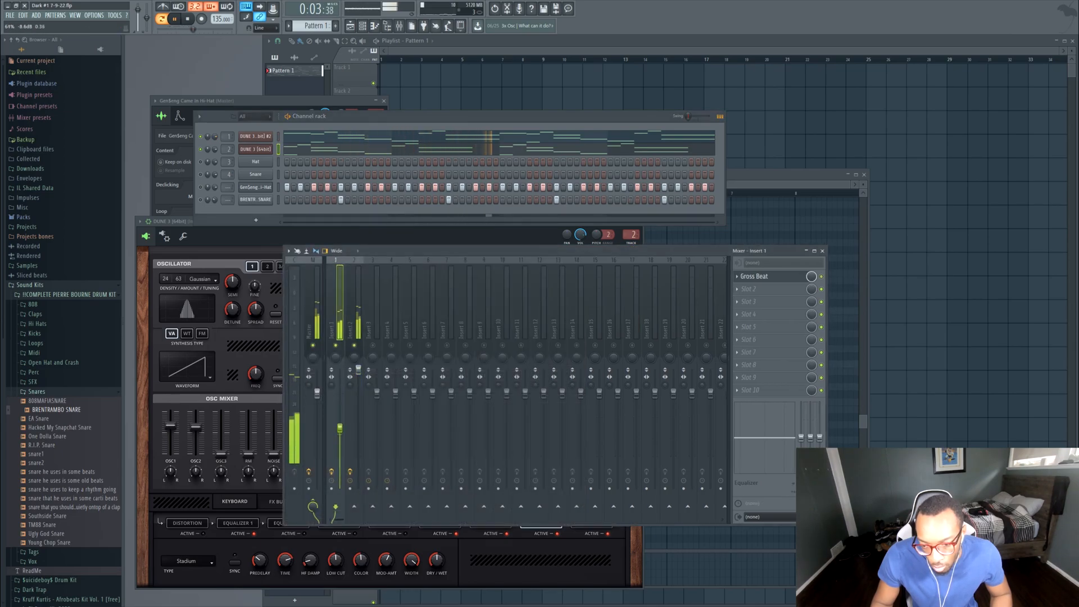
pyautogui.click(358, 370)
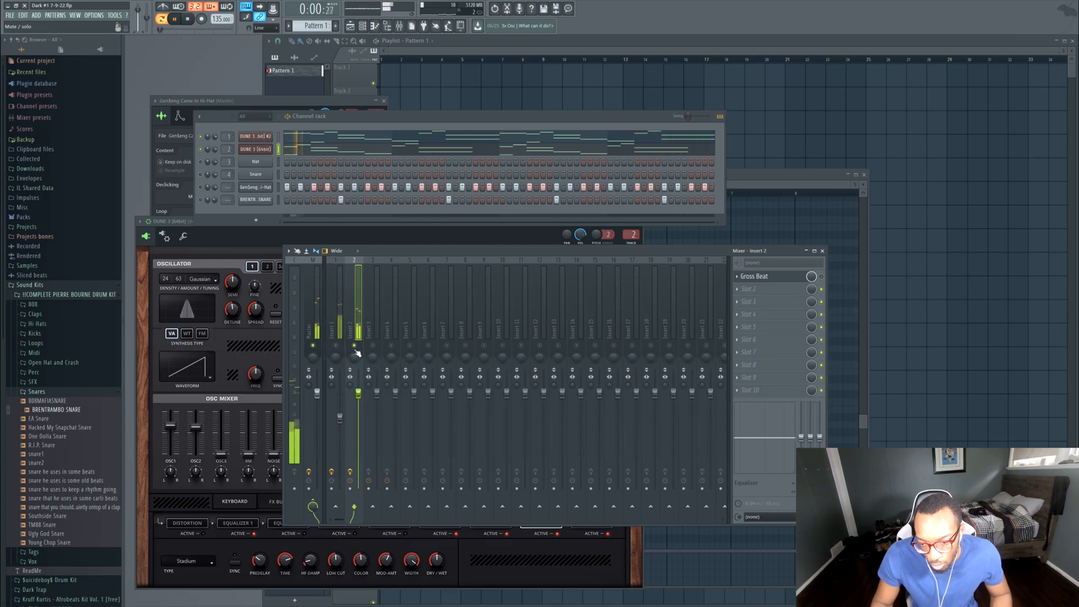
pyautogui.press('XF86AudioRaiseVolume')
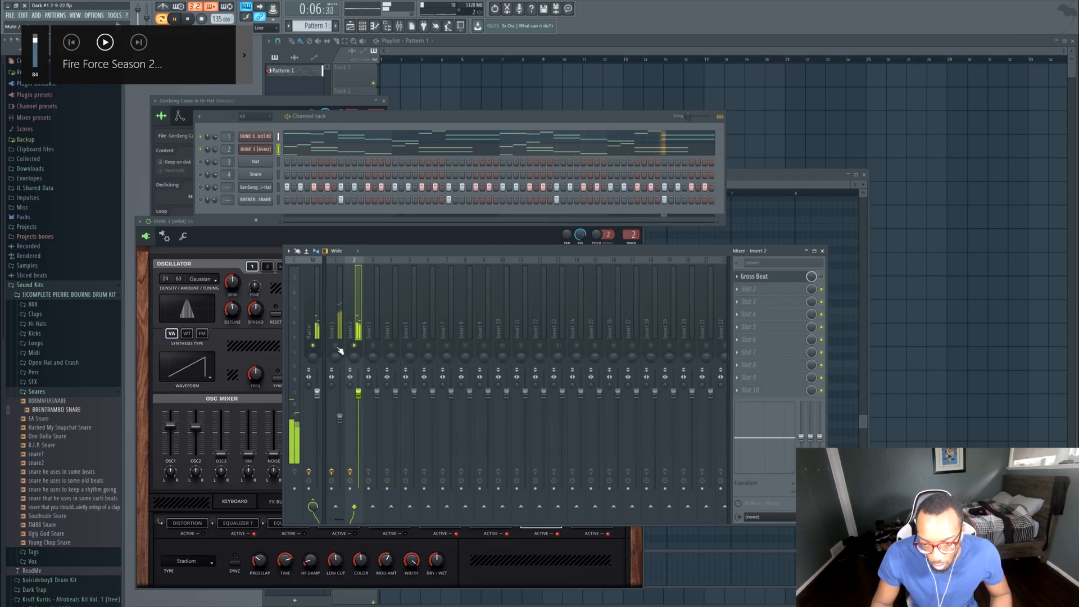
pyautogui.press('space')
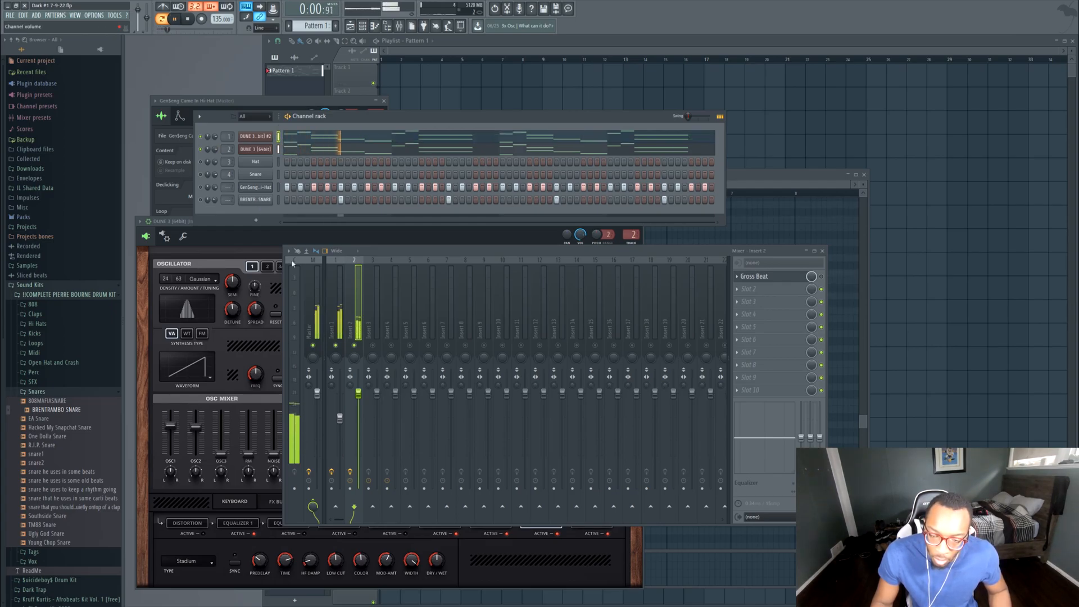
pyautogui.moveTo(340, 419); pyautogui.dragTo(340, 425)
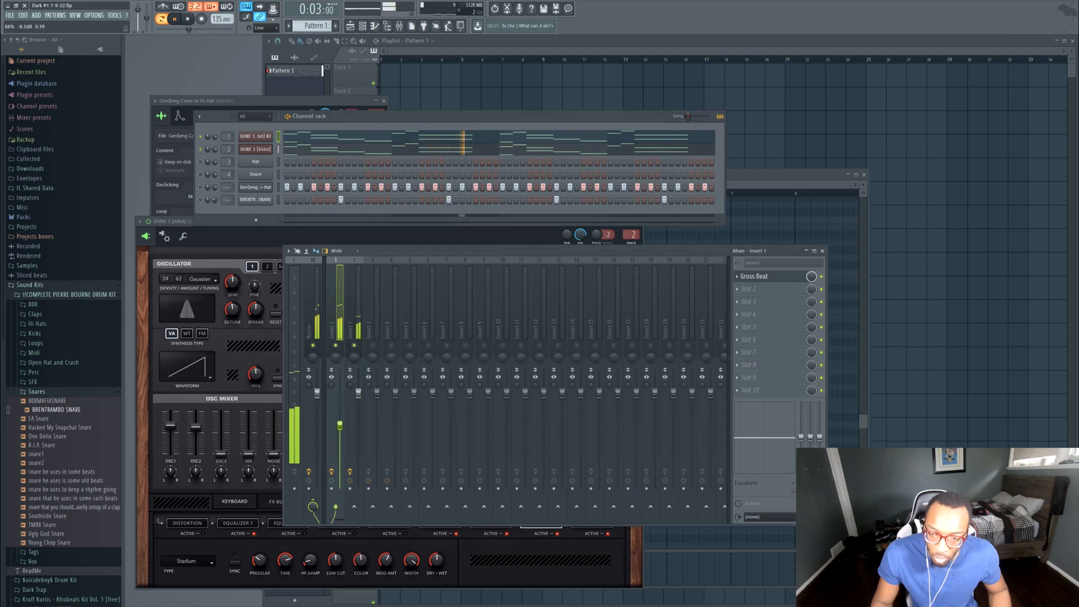
# - Delete the notes from C6 upward in the DUNE 3 #2 pattern, keeping only the first D6, and play it back
pyautogui.click(311, 141)
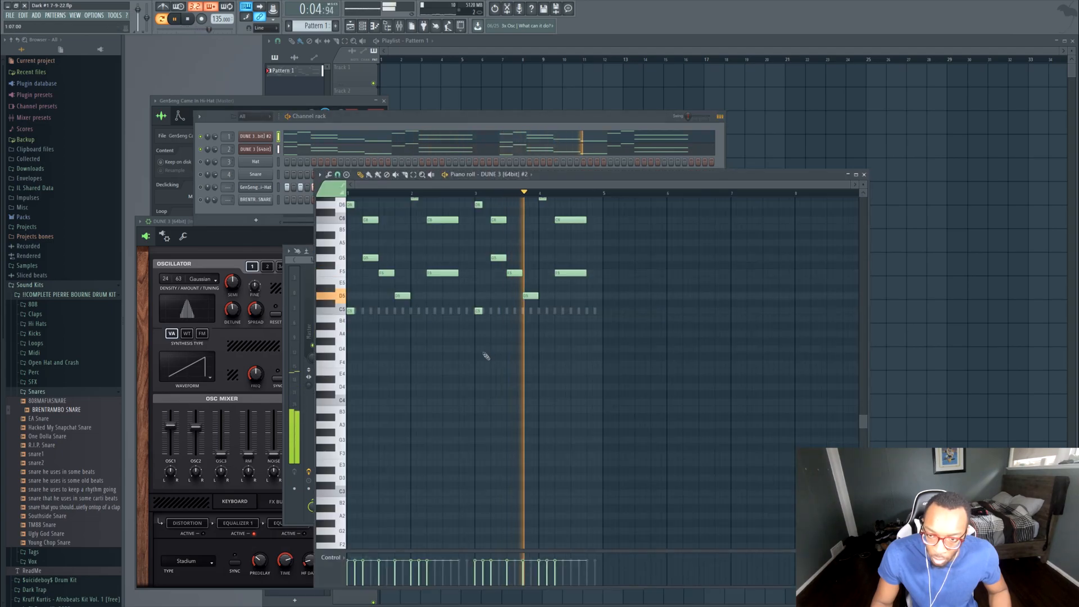
pyautogui.scroll(3, 563, 330)
pyautogui.click(321, 141)
pyautogui.click(326, 141)
pyautogui.press('space')
pyautogui.click(340, 409)
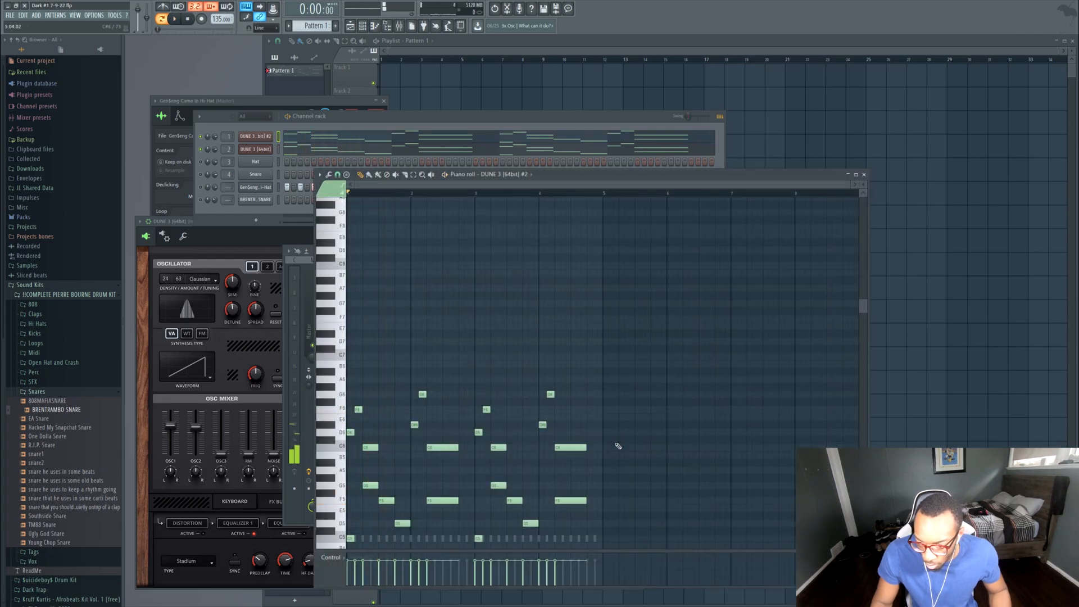
pyautogui.moveTo(627, 472); pyautogui.dragTo(360, 384)
pyautogui.press('Delete')
pyautogui.press('space')
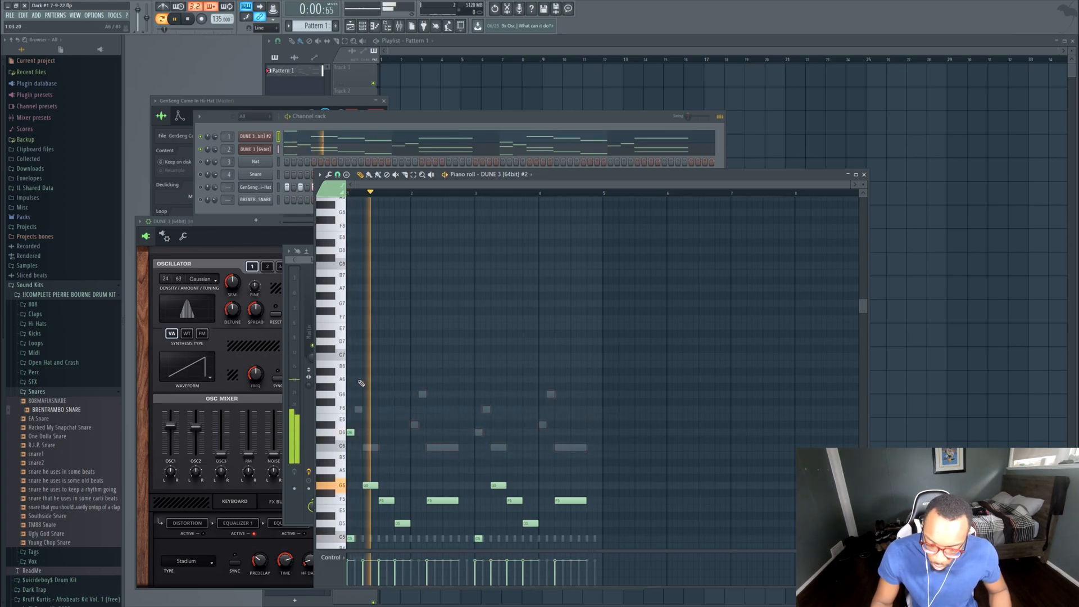
# - Raise the system volume to 100 while listening to the thinned pattern
pyautogui.scroll(-4, 443, 374)
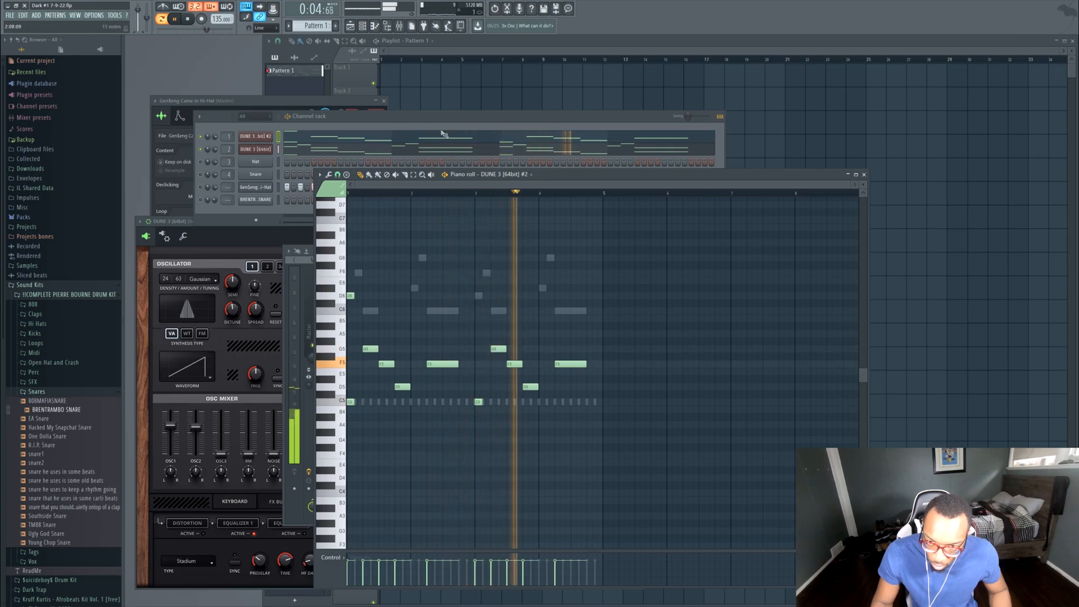
pyautogui.press('XF86AudioLowerVolume')
pyautogui.press('XF86AudioRaiseVolume')
pyautogui.press('XF86AudioRaiseVolume')
pyautogui.press('XF86AudioRaiseVolume')
pyautogui.press('XF86AudioRaiseVolume')
pyautogui.press('XF86AudioRaiseVolume')
pyautogui.press('XF86AudioRaiseVolume')
pyautogui.press('XF86AudioRaiseVolume')
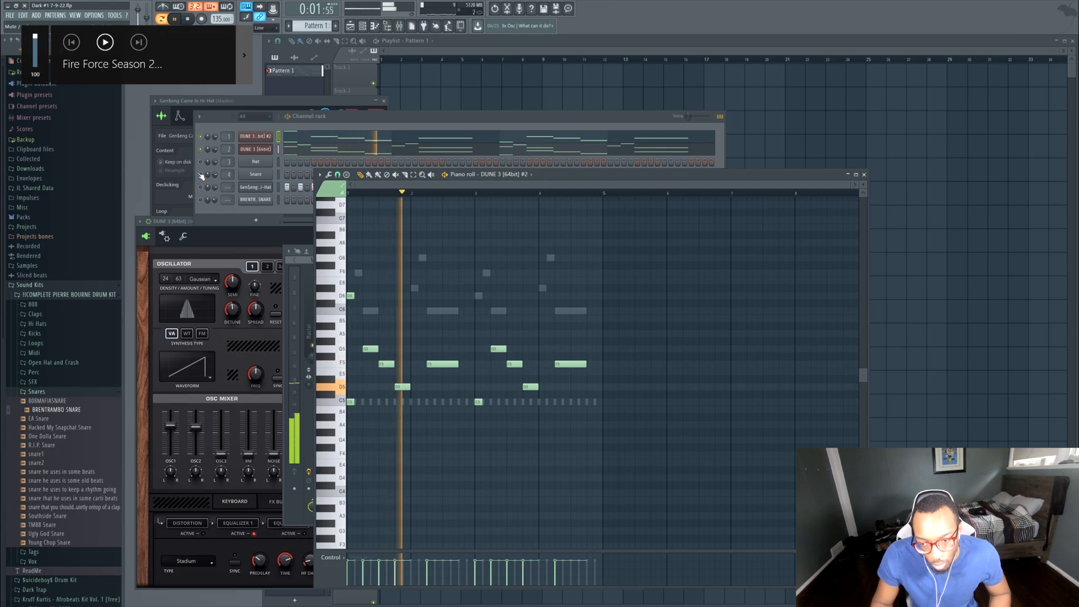
# - Add a short C6 note at the start of bar 2 and play the pattern
pyautogui.press('space')
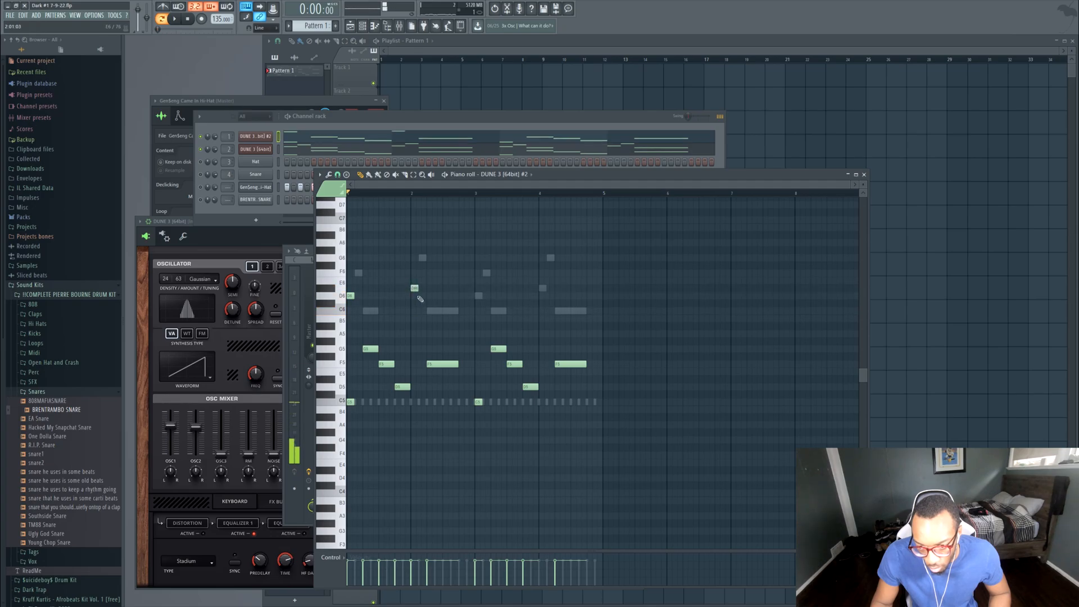
pyautogui.press('space')
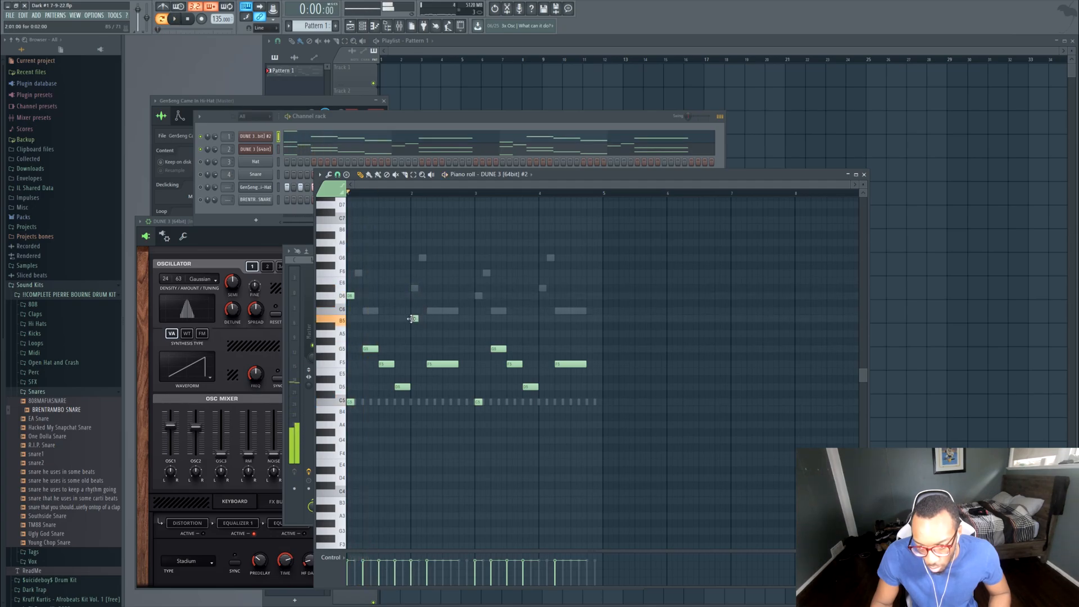
pyautogui.moveTo(409, 312); pyautogui.dragTo(413, 312)
pyautogui.press('space')
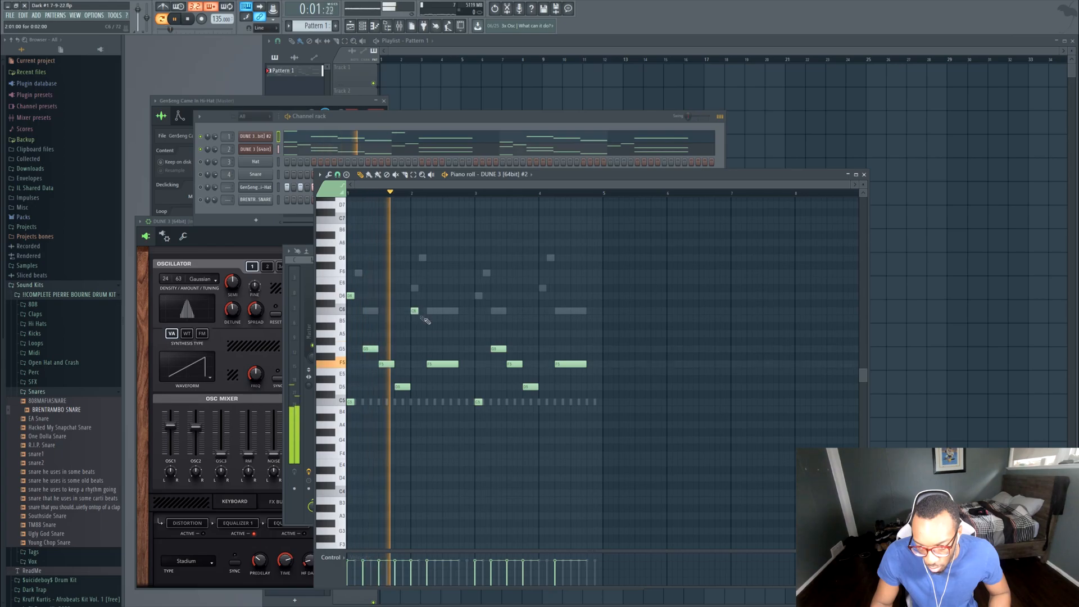
# - Add a short F6 note in bar 2 and align it with the start of the long F5 note on beat 2
pyautogui.press('space')
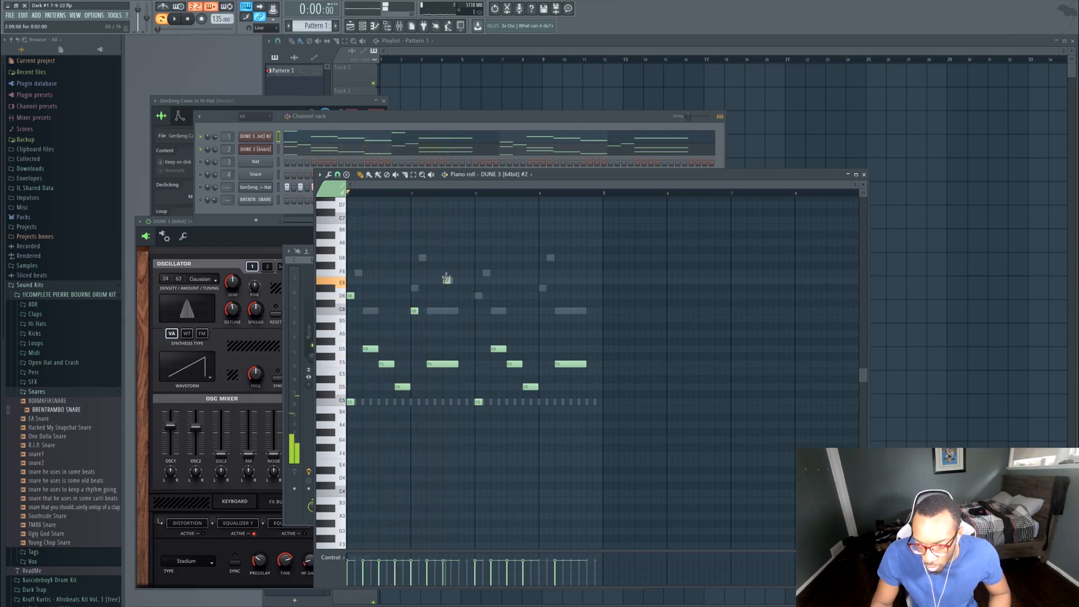
pyautogui.moveTo(444, 272); pyautogui.dragTo(446, 273)
pyautogui.press('space')
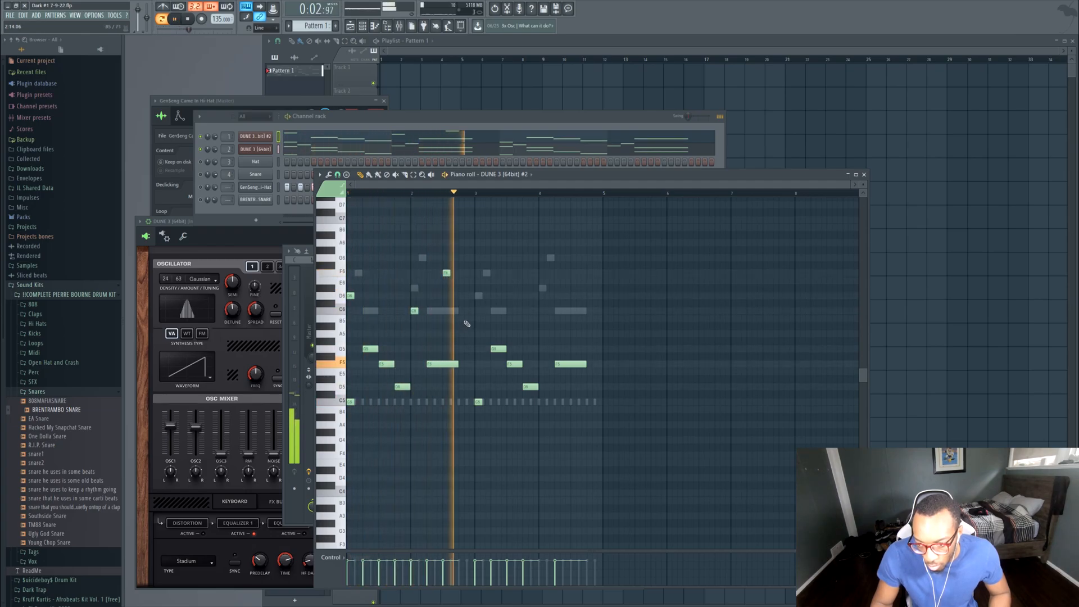
pyautogui.press('space')
pyautogui.click(447, 274)
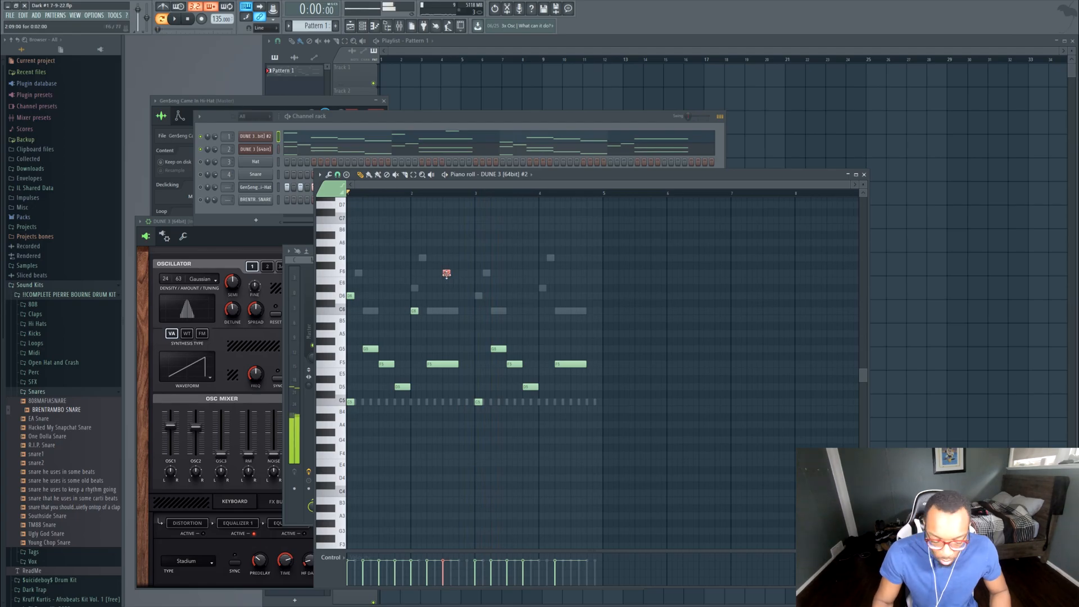
pyautogui.press('space')
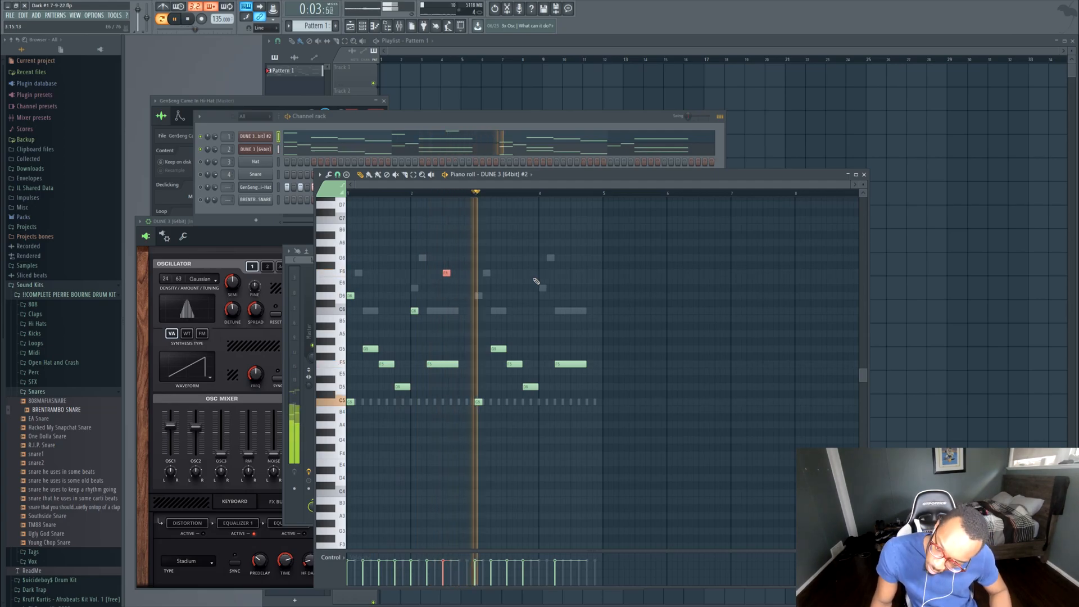
pyautogui.moveTo(444, 273); pyautogui.dragTo(428, 273)
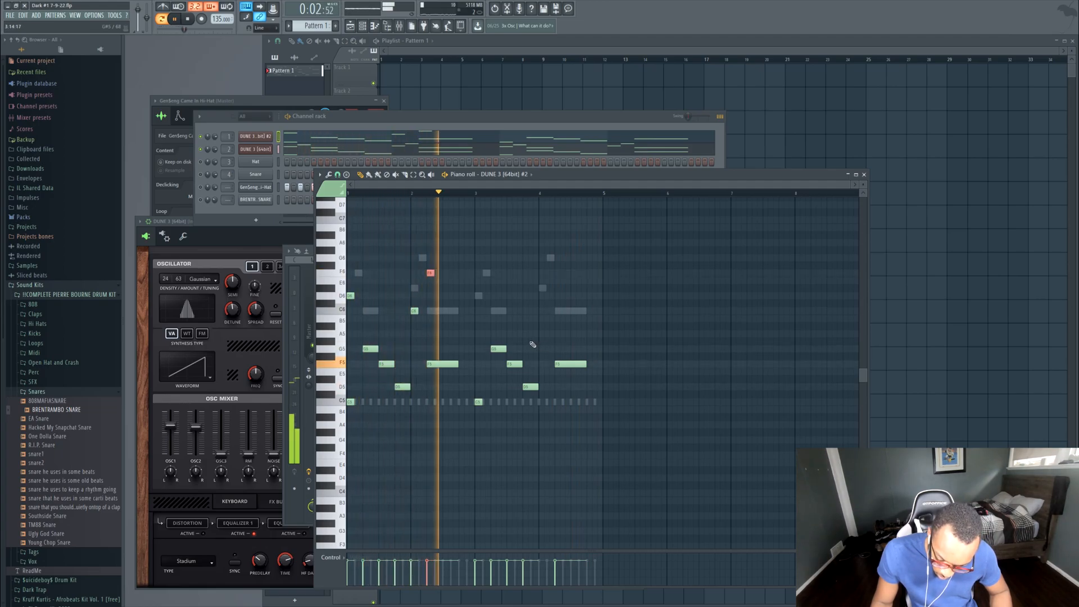
# - Add short D6 at bar 3, G6 at bar 4 and F6 on bar 4's second beat, and open the mixer during playback
pyautogui.press('space')
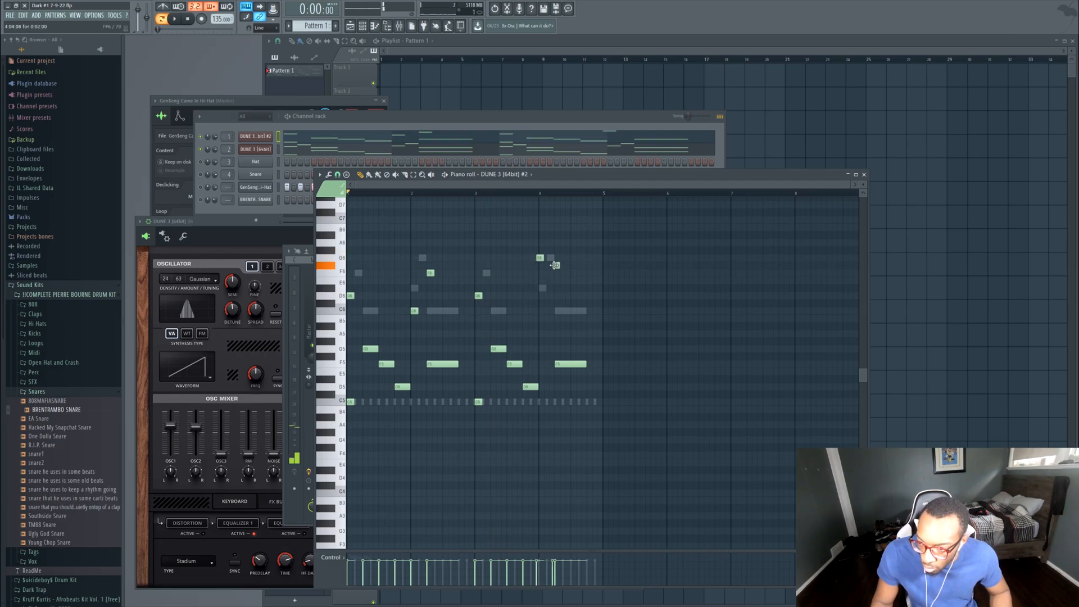
pyautogui.press('space')
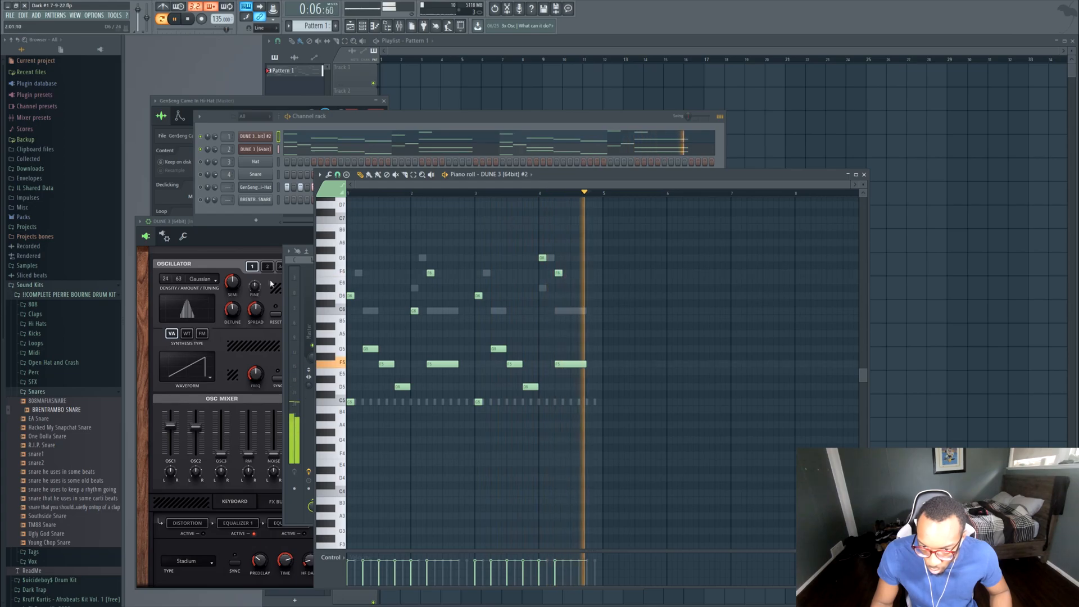
pyautogui.press('F9')
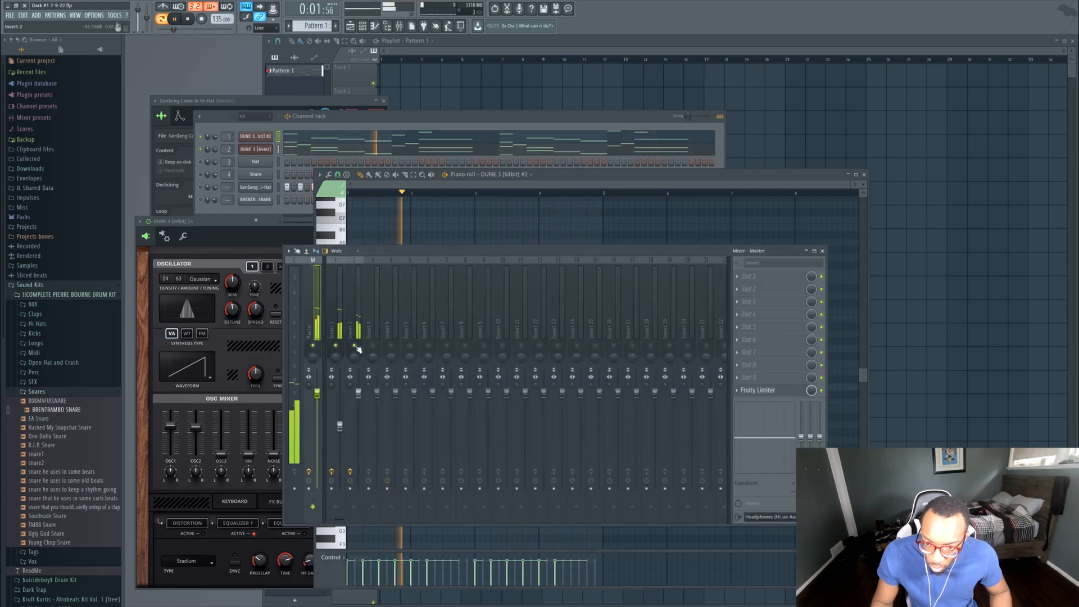
# - Lower the Insert 1 level and transpose the short upper notes of DUNE 3 #2 down two octaves
pyautogui.moveTo(339, 425); pyautogui.dragTo(340, 443)
pyautogui.click(621, 176)
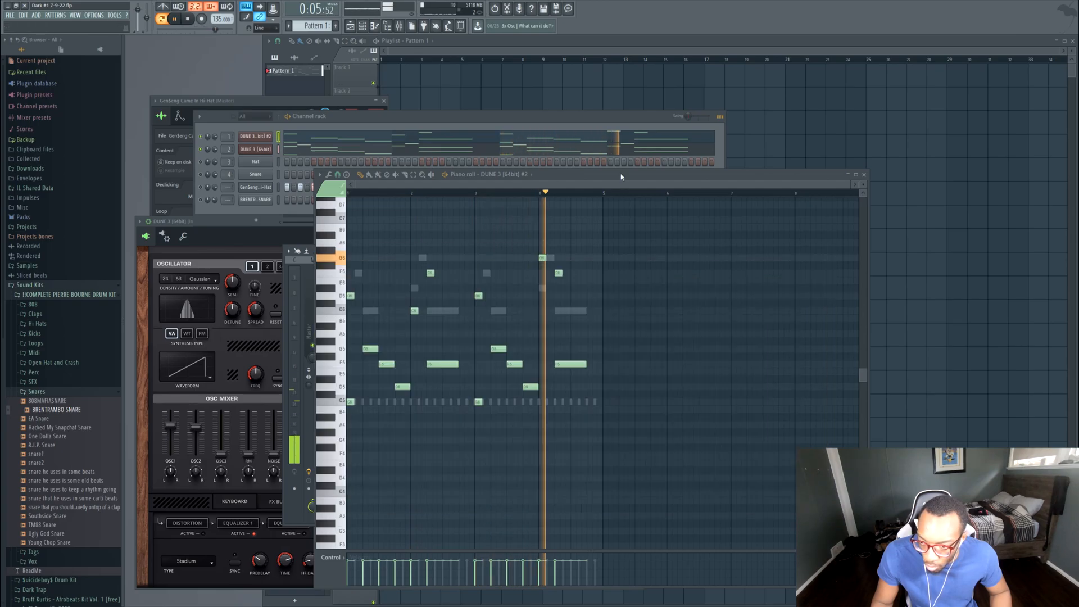
pyautogui.moveTo(617, 325); pyautogui.dragTo(82, 183)
pyautogui.hotkey('ctrl', 'Down')
pyautogui.hotkey('ctrl', 'Down')
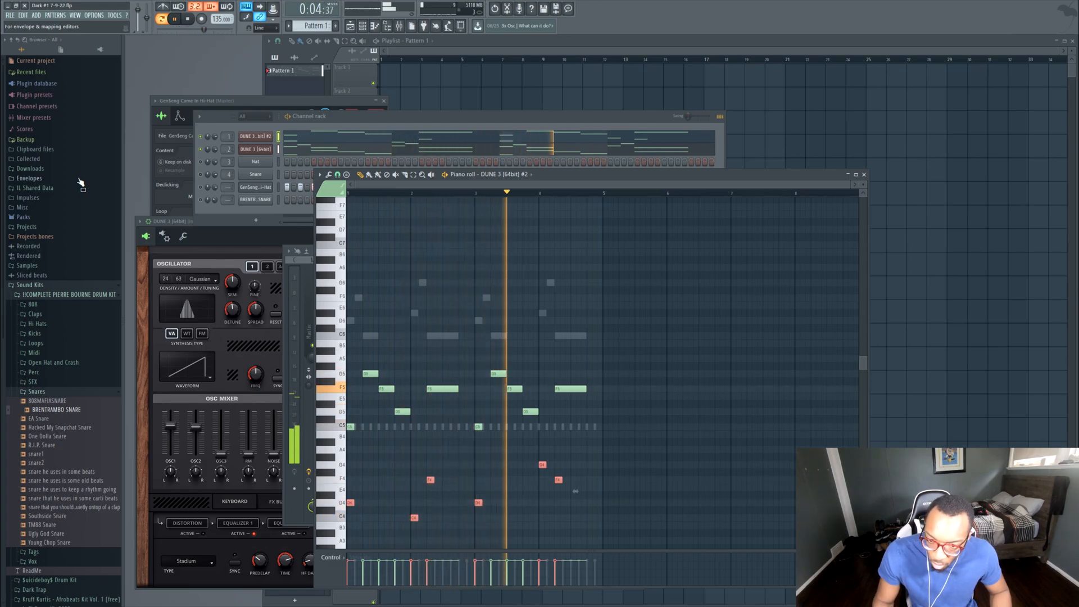
pyautogui.click(419, 122)
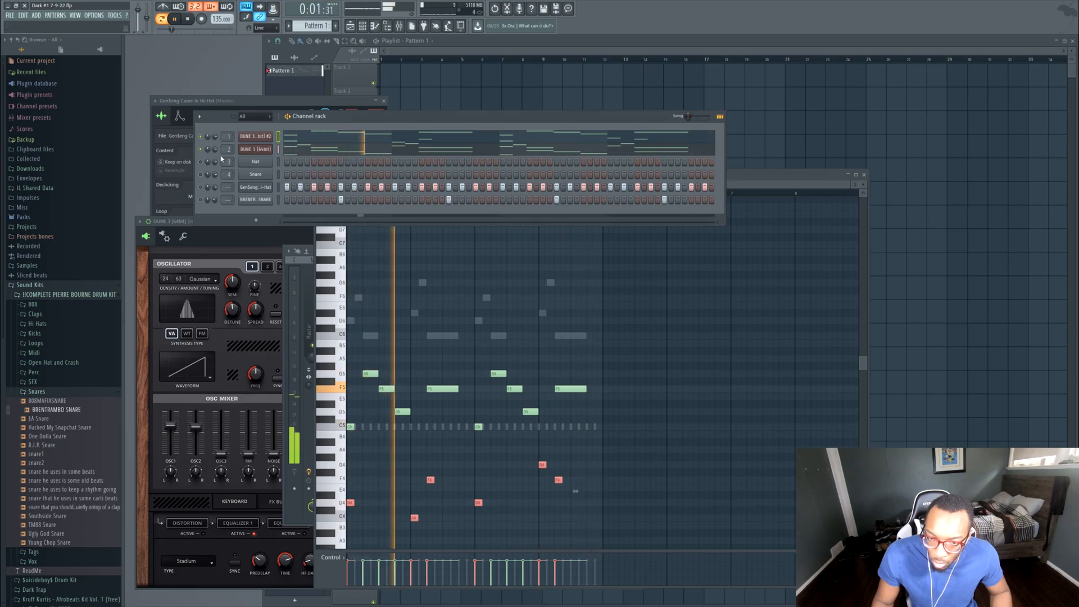
# - Raise the Insert 1 level slightly and collapse the Snares folder of the Pierre Bourne drum kit
pyautogui.click(308, 306)
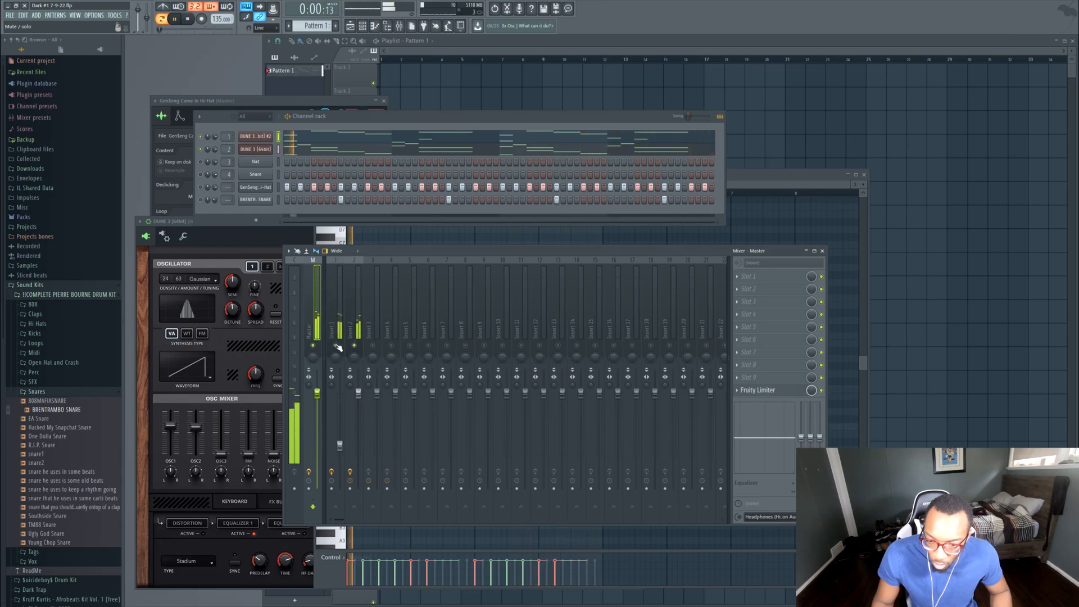
pyautogui.moveTo(340, 447); pyautogui.dragTo(339, 431)
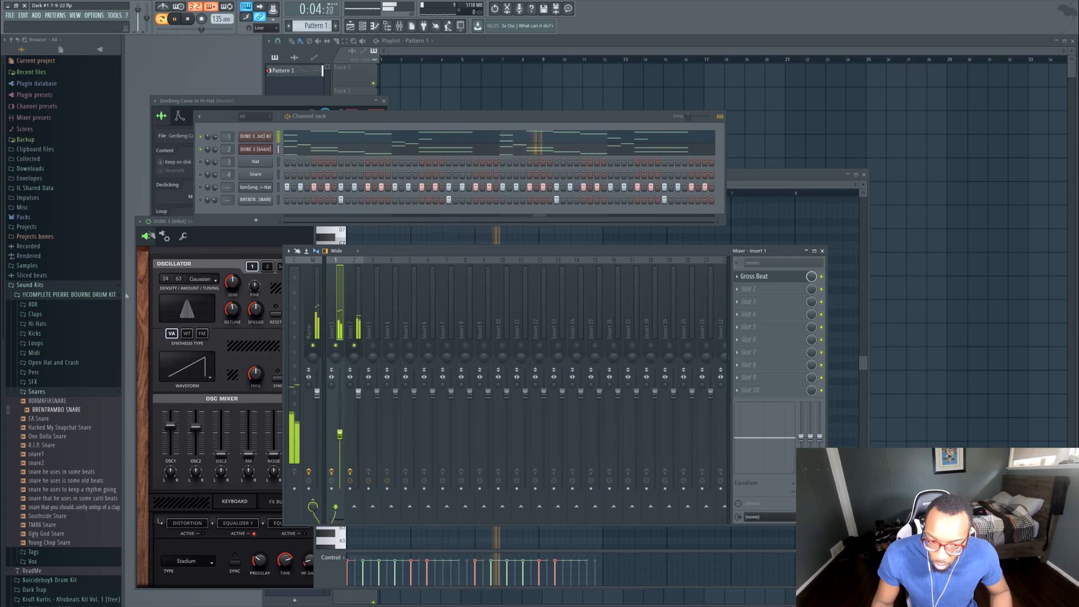
pyautogui.click(89, 392)
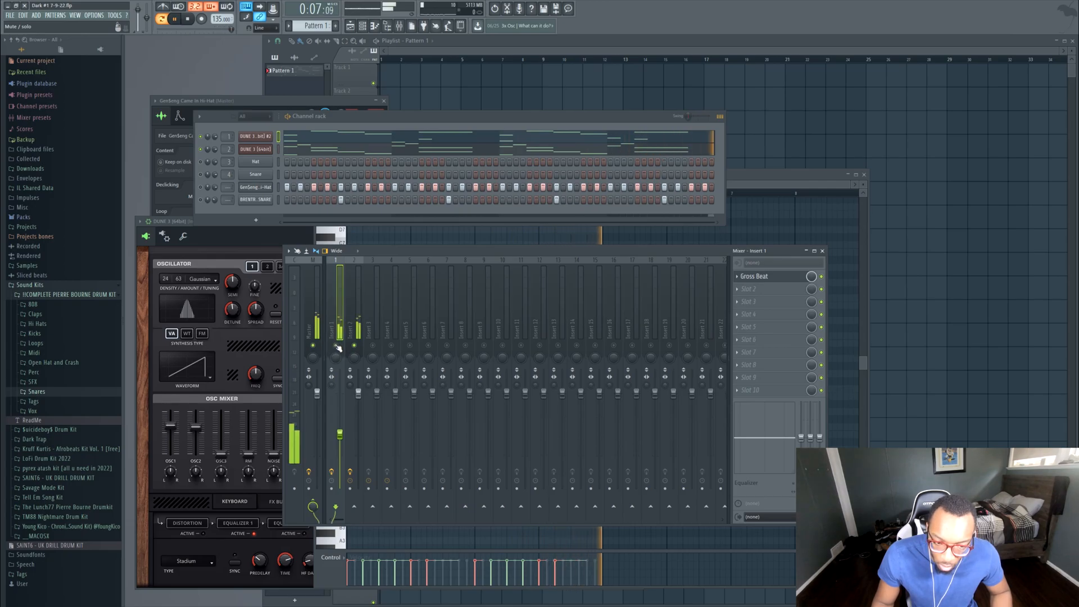
# - Transpose the short DUNE 3 #2 notes back up two octaves, play the pattern and bring up the mixer
pyautogui.click(326, 153)
pyautogui.click(331, 136)
pyautogui.click(330, 136)
pyautogui.click(330, 136)
pyautogui.moveTo(594, 538); pyautogui.dragTo(346, 445)
pyautogui.hotkey('ctrl', 'Up')
pyautogui.hotkey('ctrl', 'Up')
pyautogui.press('space')
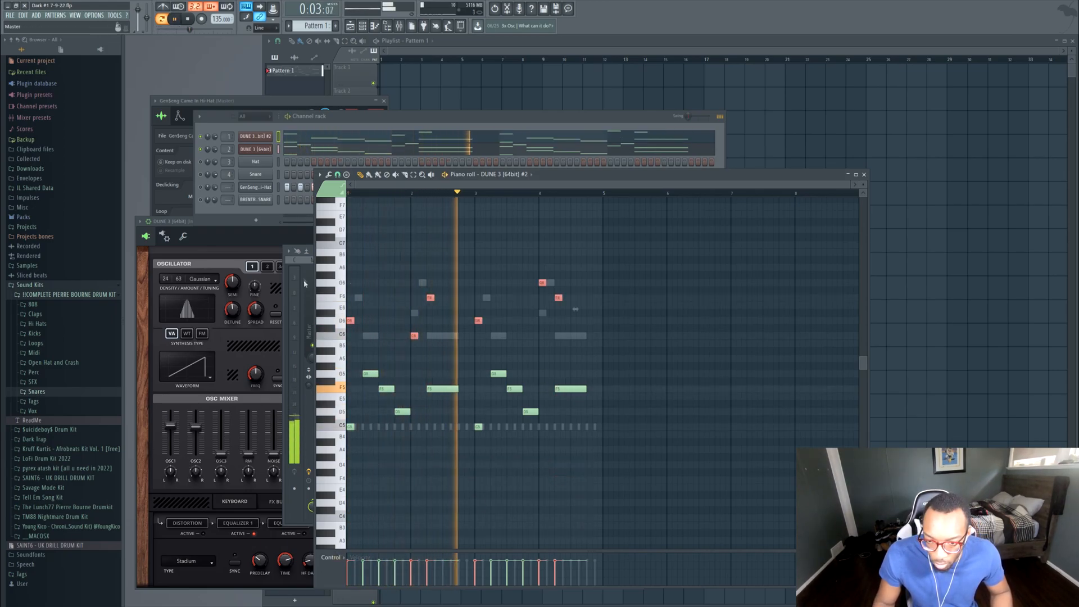
pyautogui.click(306, 263)
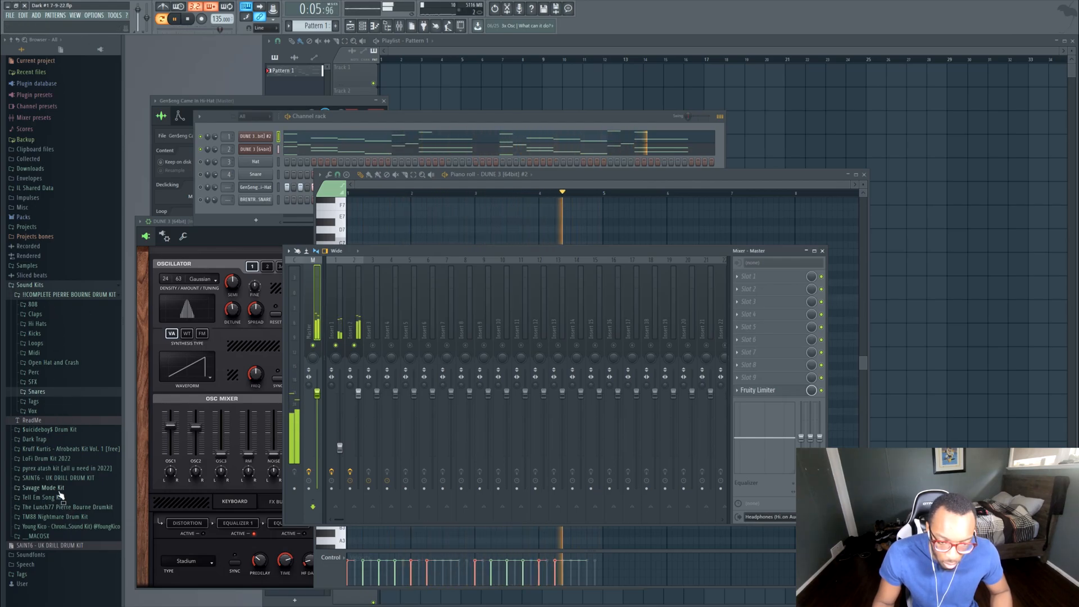
# - Load TM-88 808s [Spazz] from the TM88 Nightmare Drum Kit's 808s Wav folder onto the Snare channel
pyautogui.click(57, 516)
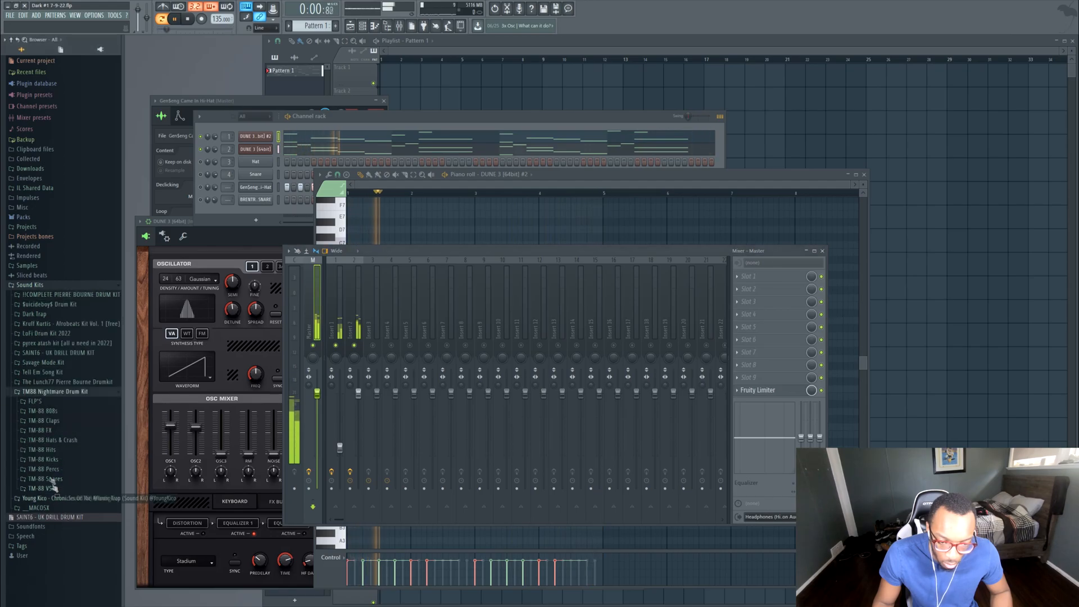
pyautogui.click(46, 411)
pyautogui.click(46, 420)
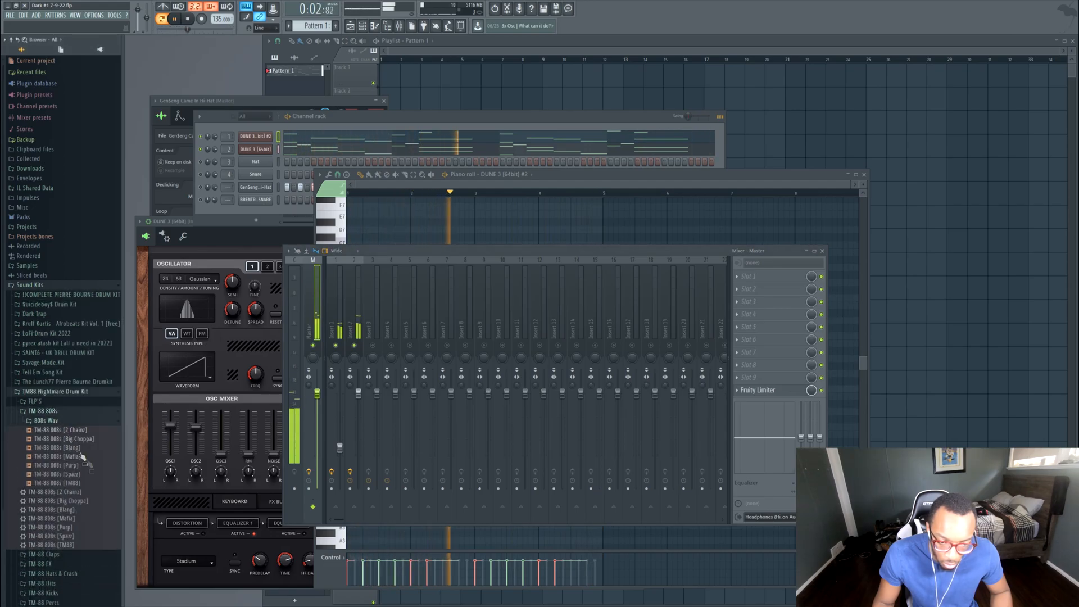
pyautogui.click(66, 475)
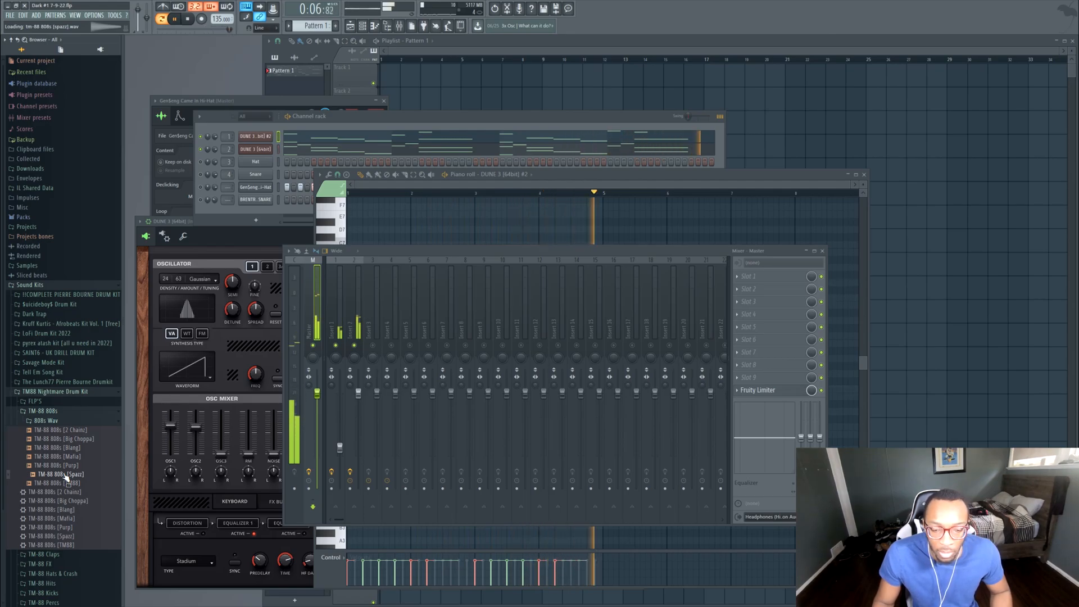
pyautogui.moveTo(66, 476); pyautogui.dragTo(261, 176)
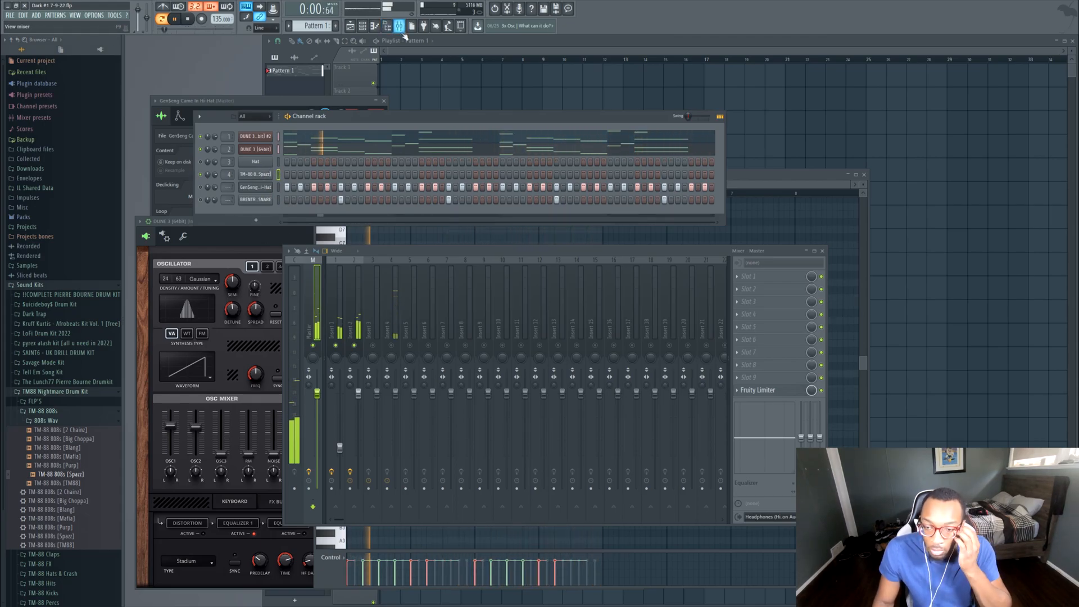
# - Re-enable all mixer tracks and delete the Hat channel from the channel rack
pyautogui.rightClick(358, 346)
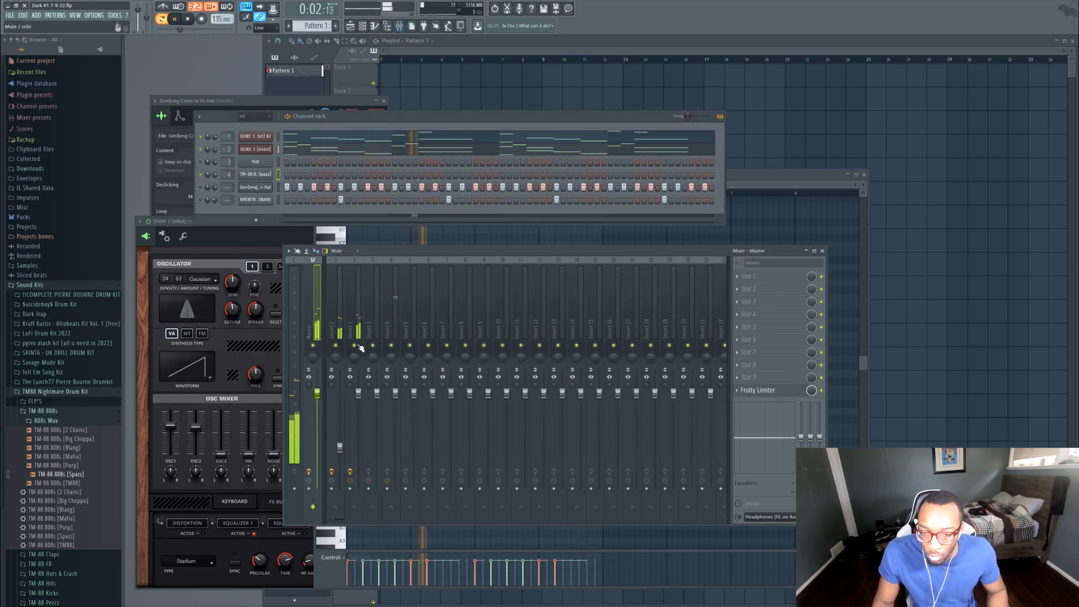
pyautogui.rightClick(266, 163)
pyautogui.click(292, 242)
pyautogui.click(581, 322)
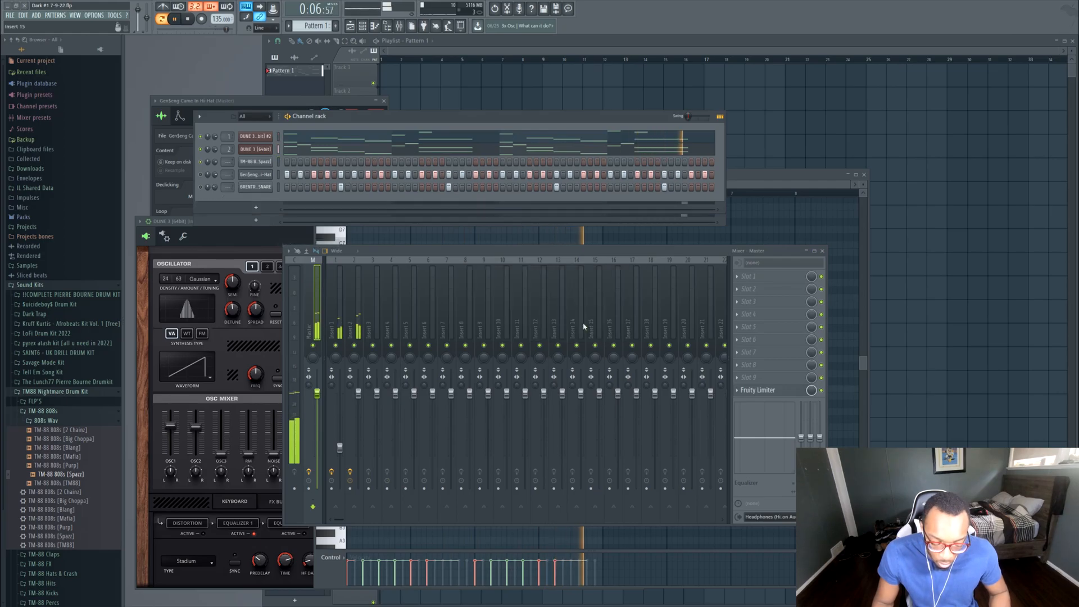
pyautogui.rightClick(267, 162)
pyautogui.click(284, 209)
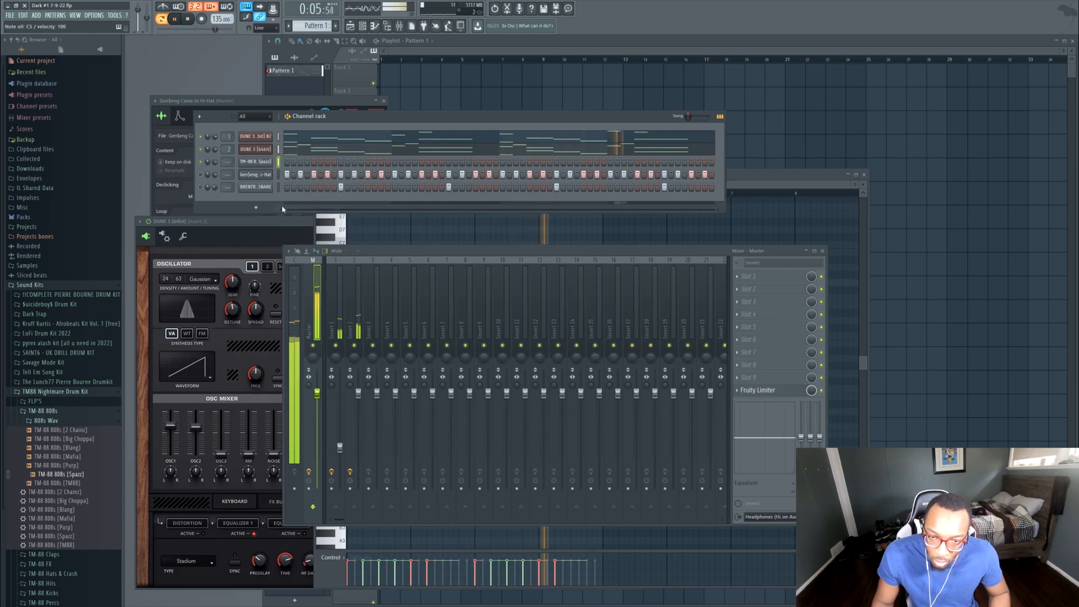
# - Open the piano roll of TM-88 808s [Spazz] and try C7, D6, C6 and C#7 notes at the start of bar 1
pyautogui.rightClick(273, 160)
pyautogui.click(290, 162)
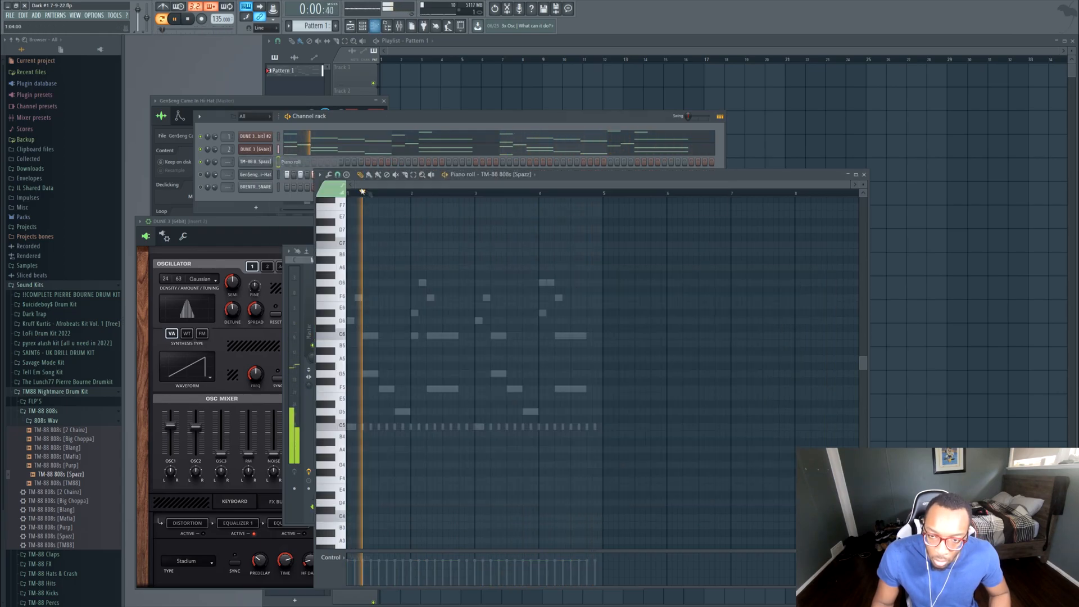
pyautogui.click(350, 244)
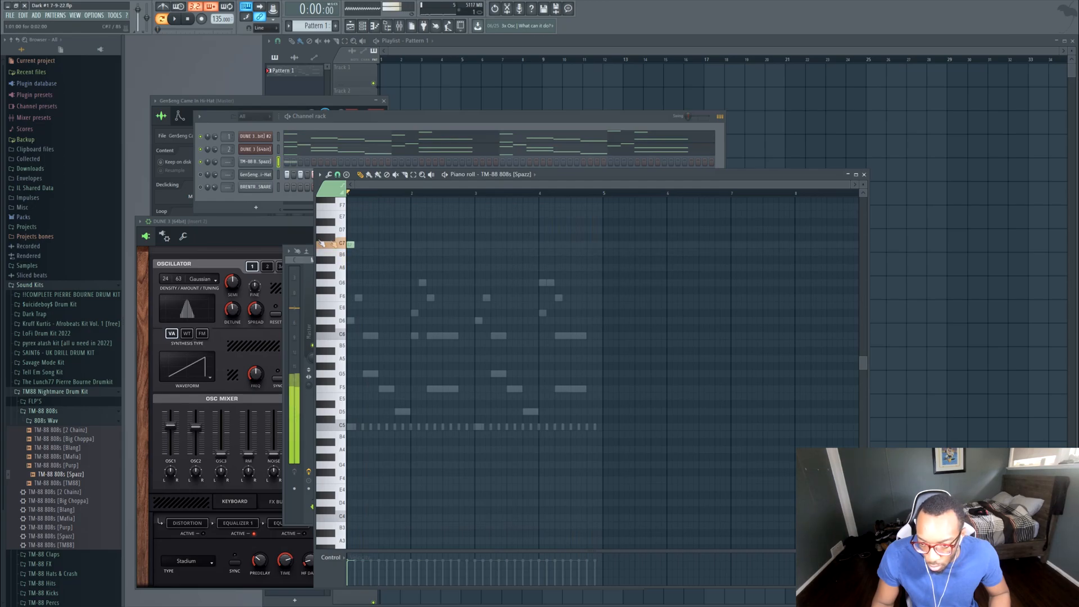
pyautogui.rightClick(350, 237)
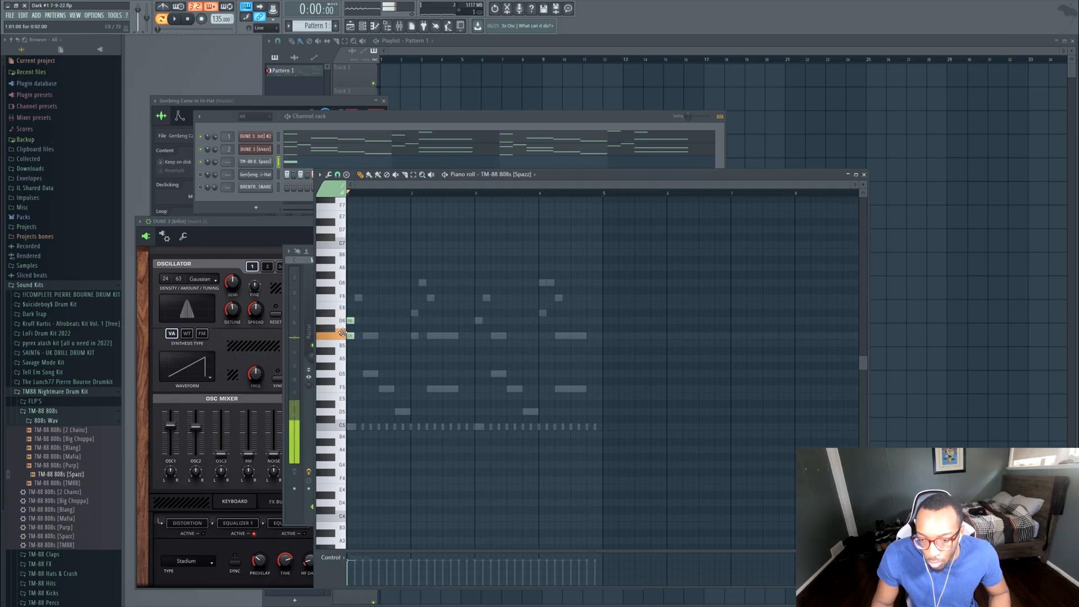
pyautogui.rightClick(350, 336)
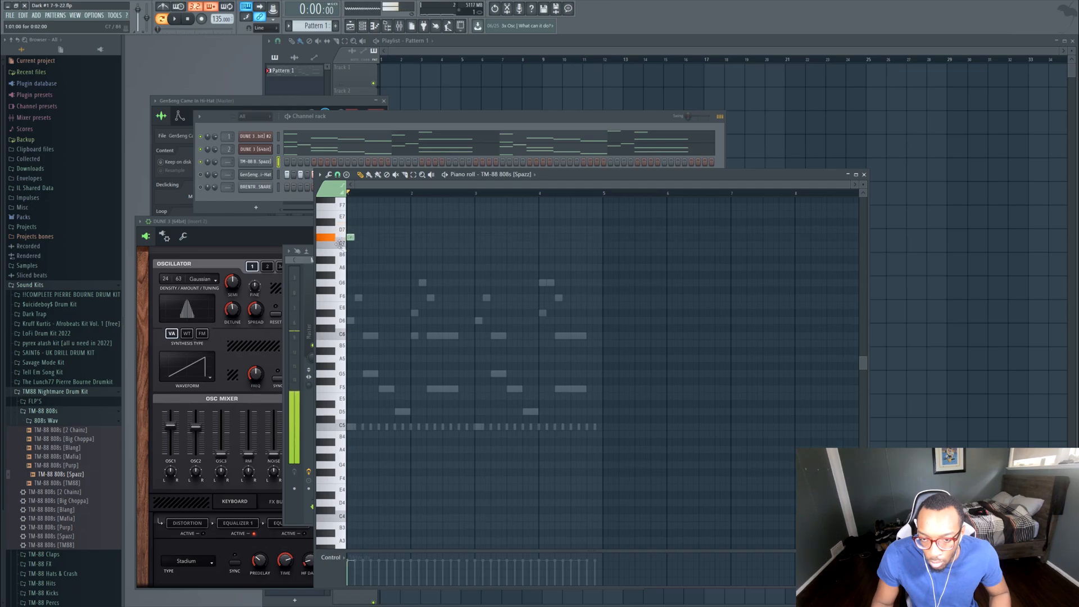
# - Open the 808 sample in Edison, detect its pitch regions and close the editor
pyautogui.click(262, 162)
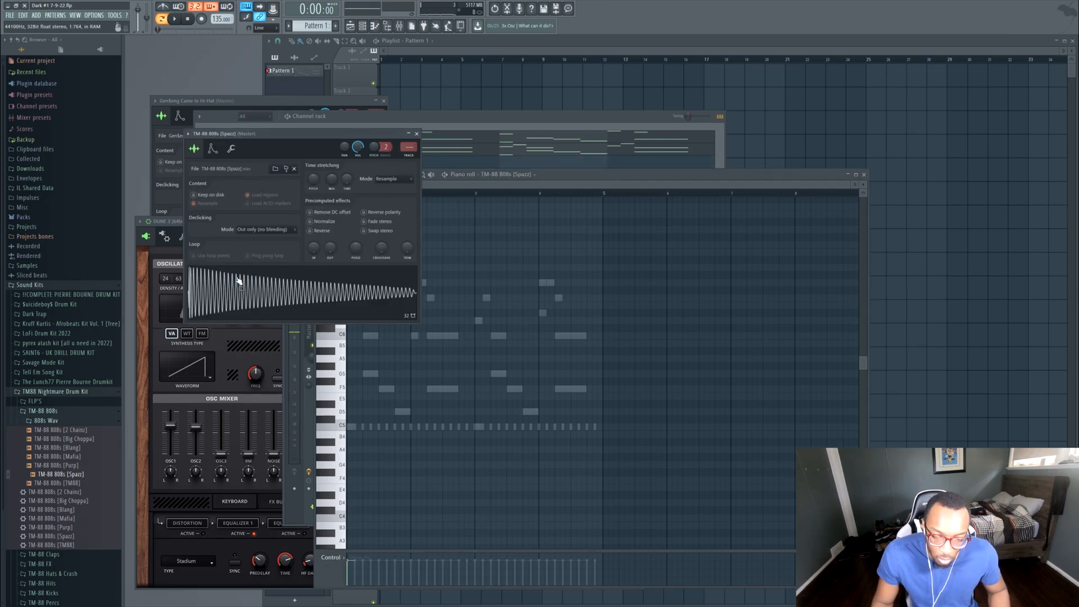
pyautogui.click(238, 281)
pyautogui.click(211, 138)
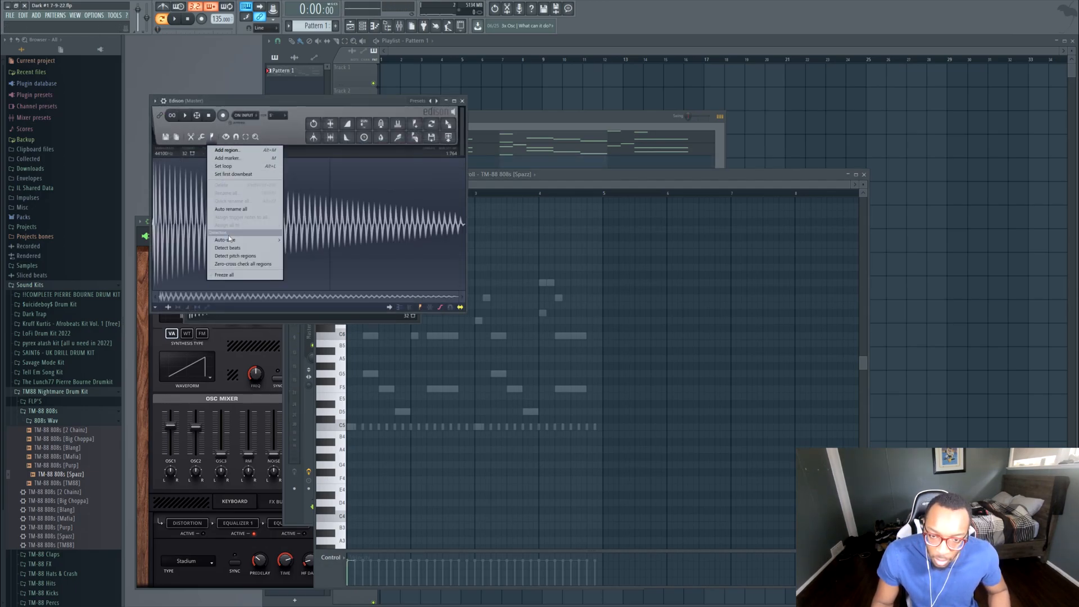
pyautogui.click(240, 257)
pyautogui.click(453, 103)
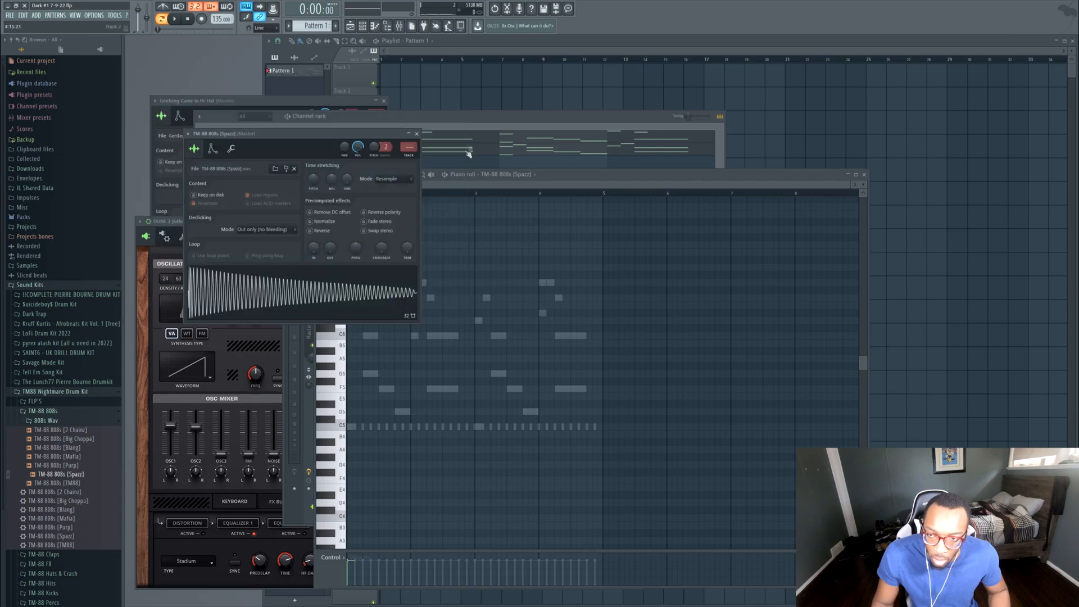
# - Try an F6 note at bar 2, replace the trial 808 notes with one D8 at bar 1, and play it
pyautogui.press('space')
pyautogui.moveTo(491, 300); pyautogui.dragTo(383, 289)
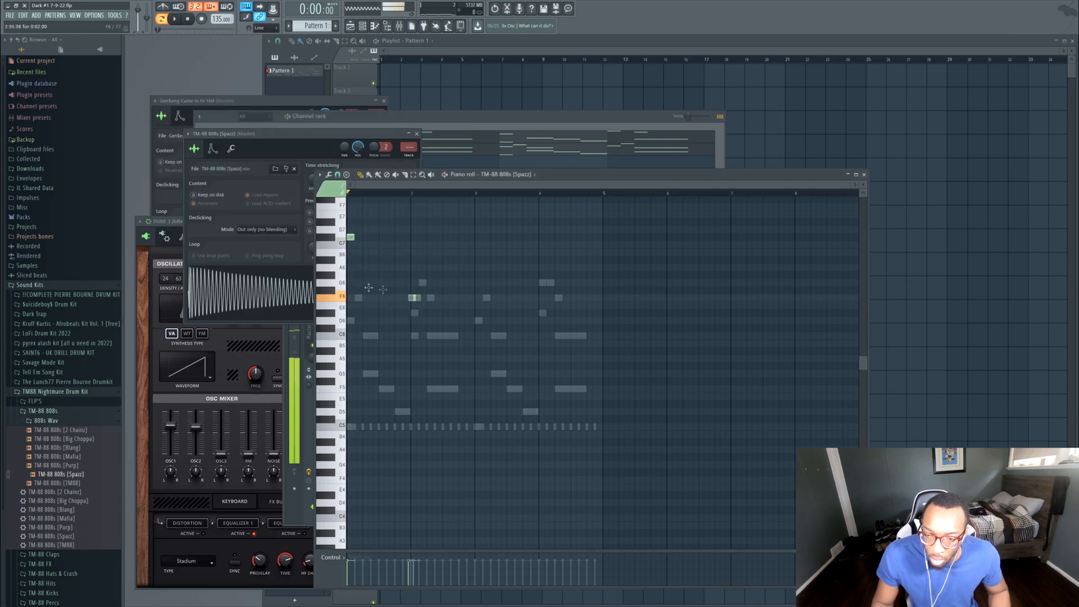
pyautogui.moveTo(354, 299); pyautogui.dragTo(357, 251)
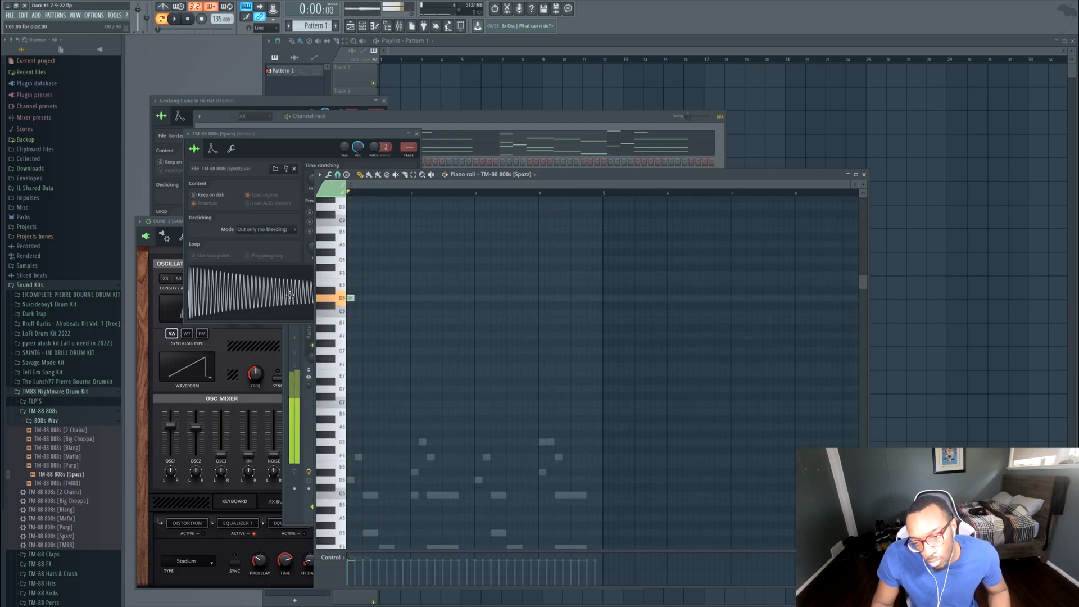
pyautogui.moveTo(289, 294); pyautogui.dragTo(290, 296)
pyautogui.press('space')
pyautogui.press('space')
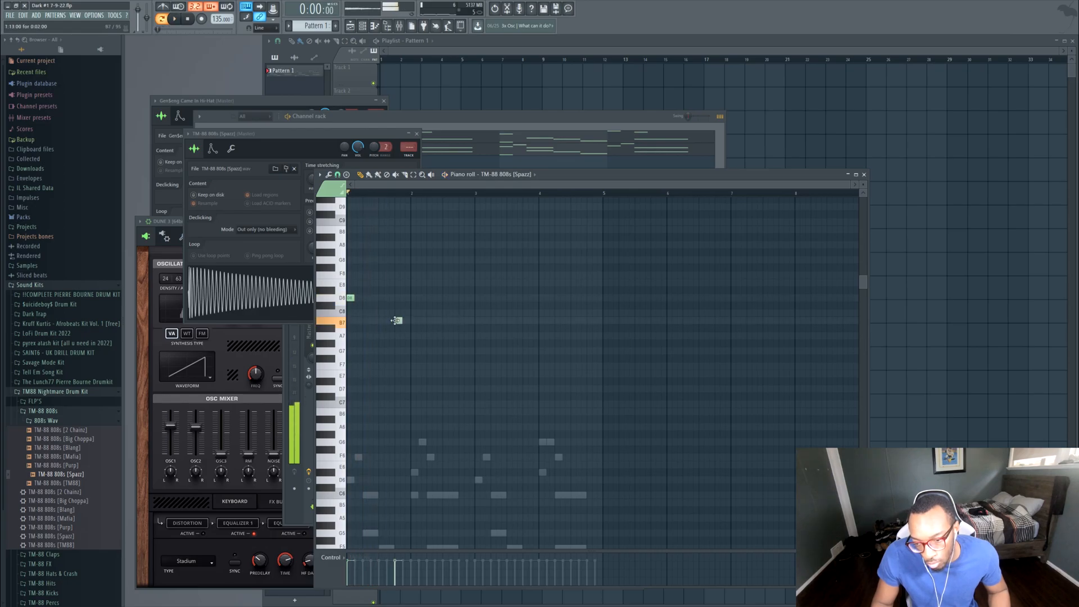
# - Place 808 notes C8 on bar 2's third beat and G8 at bar 3, and transpose all 808 notes down three octaves
pyautogui.press('space')
pyautogui.moveTo(395, 312)
pyautogui.mouseDown()
pyautogui.moveTo(416, 312)
pyautogui.moveTo(383, 313)
pyautogui.mouseUp()
pyautogui.press('space')
pyautogui.moveTo(448, 319); pyautogui.dragTo(445, 313)
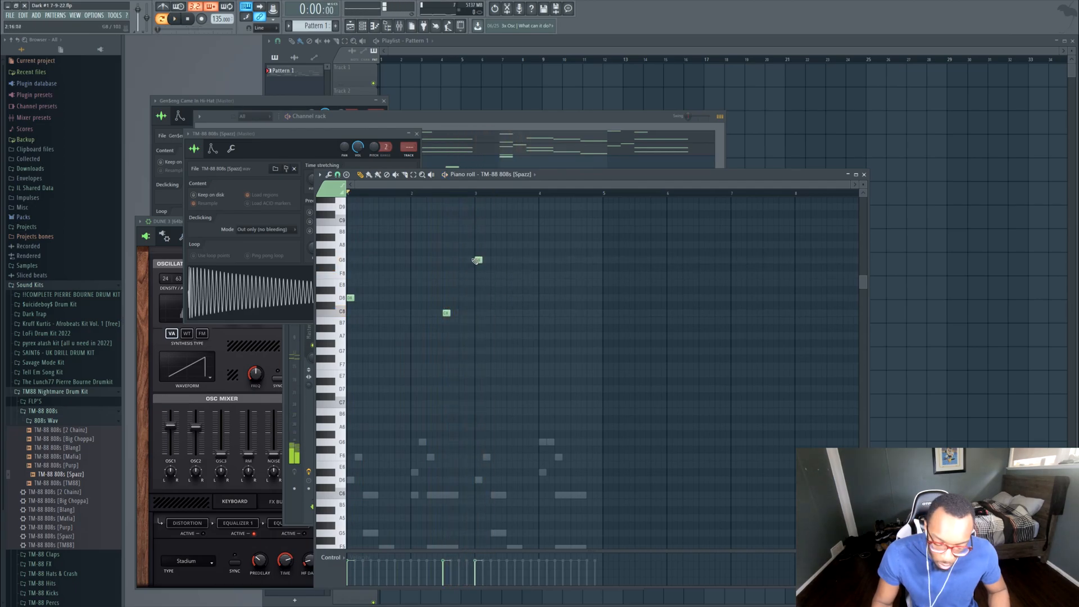
pyautogui.scroll(-5, 527, 304)
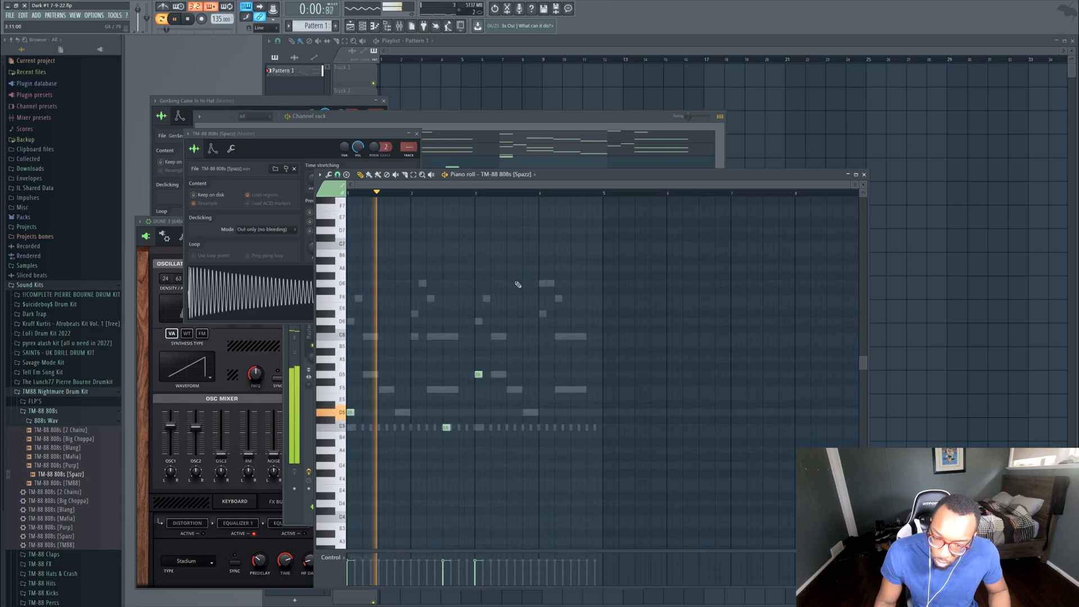
# - Move the C5 808 note to bar 1's fourth beat and add another C5 on bar 2's third beat
pyautogui.press('space')
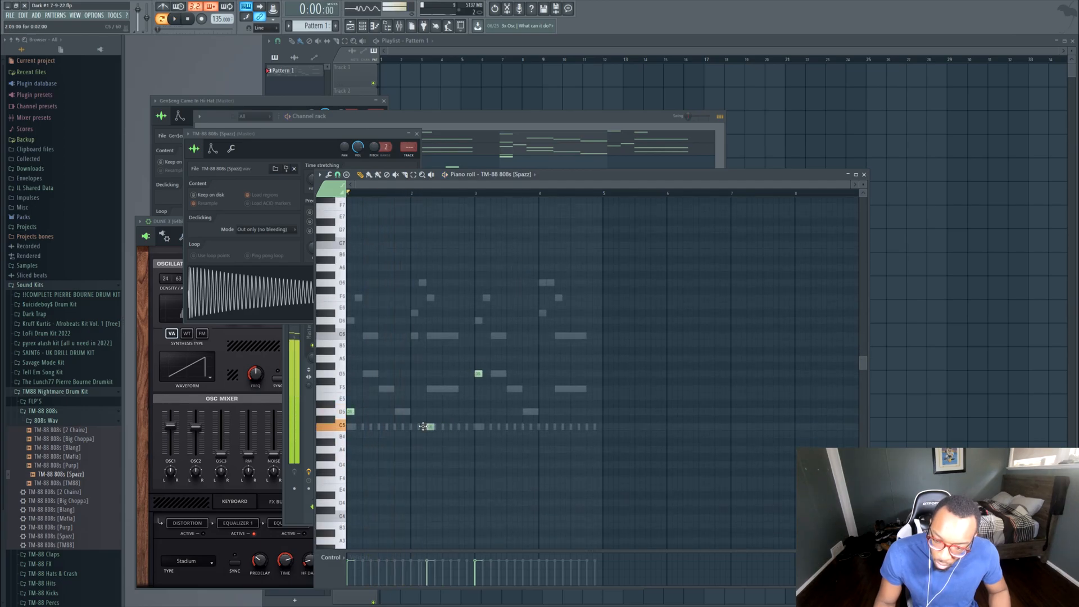
pyautogui.press('space')
pyautogui.moveTo(413, 426); pyautogui.dragTo(398, 426)
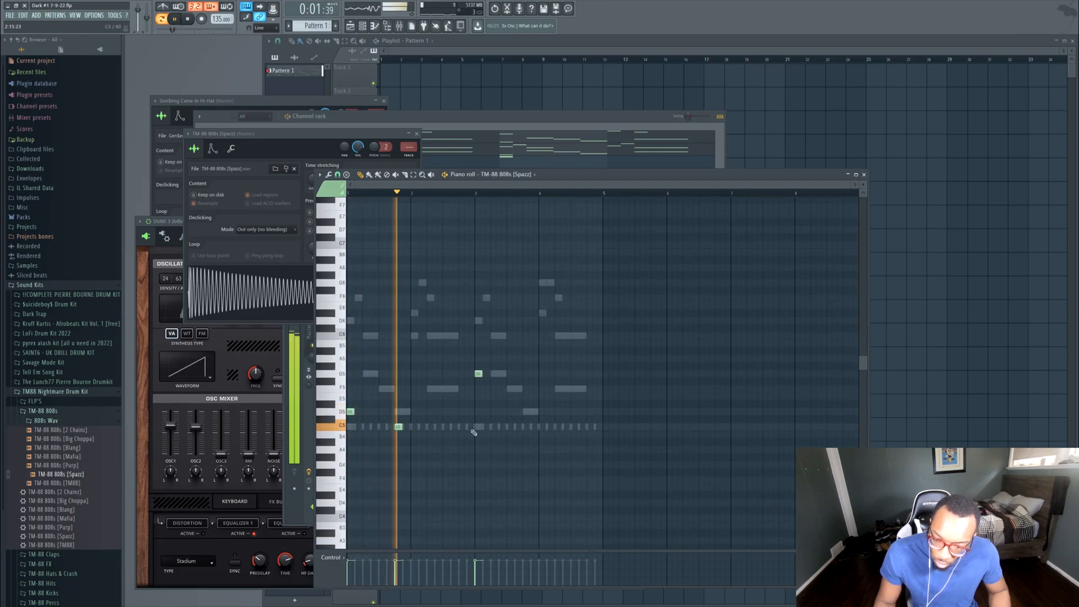
pyautogui.click(434, 426)
pyautogui.press('space')
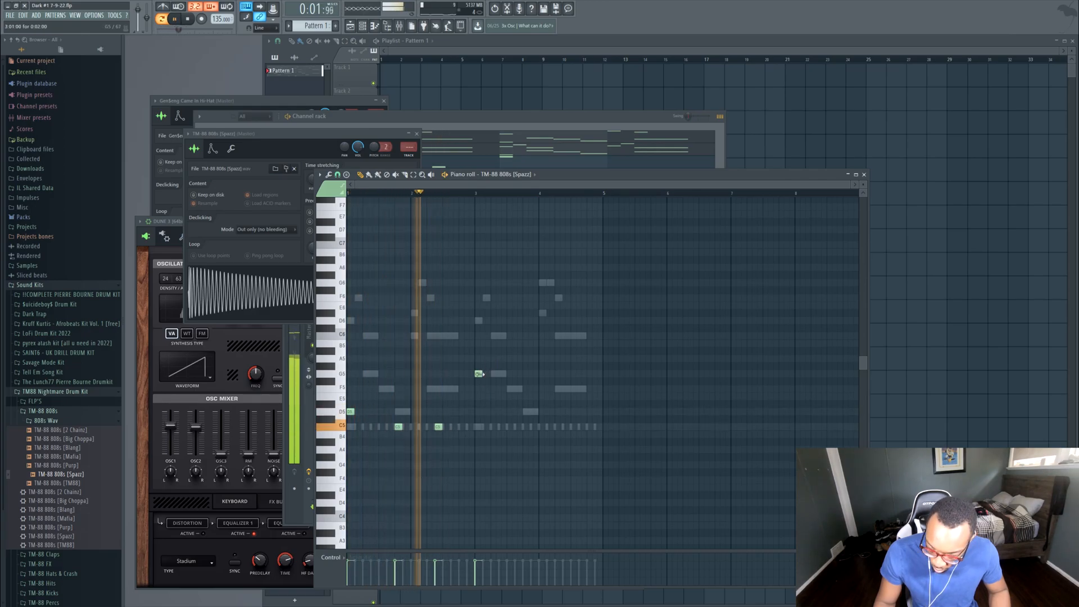
pyautogui.press('space')
pyautogui.moveTo(440, 427); pyautogui.dragTo(445, 426)
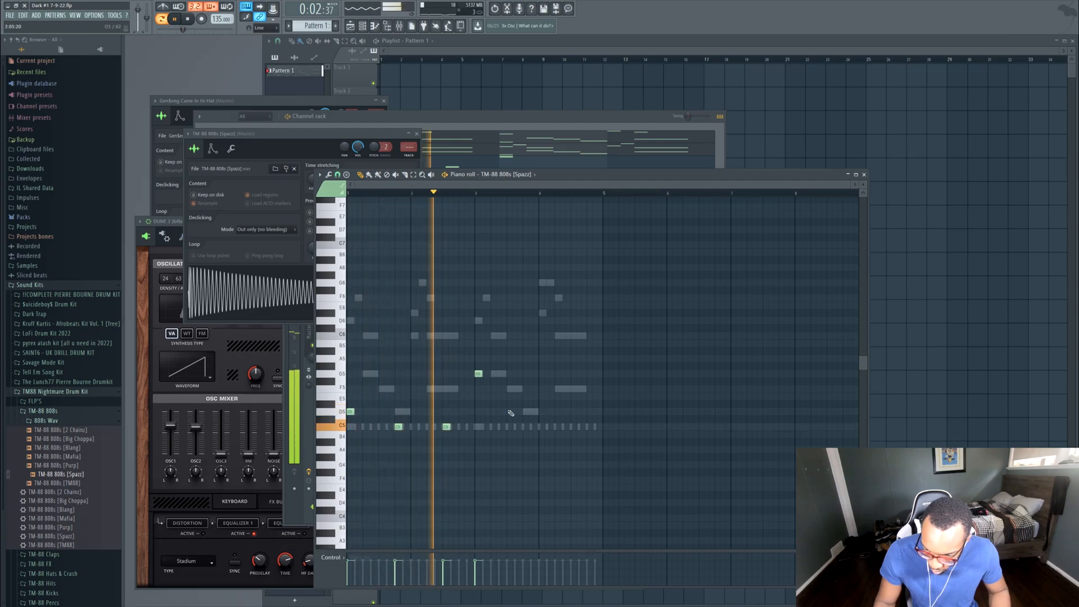
# - Add C5 808 notes on bar 3's fourth beat, half a beat after it, and on bar 4's third beat
pyautogui.rightClick(479, 374)
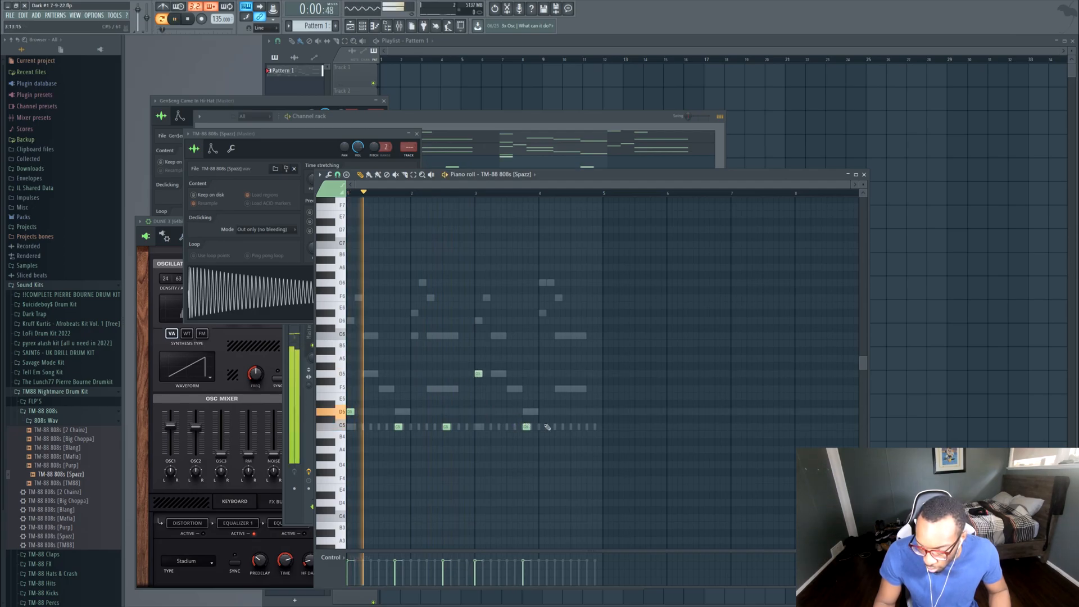
pyautogui.click(576, 427)
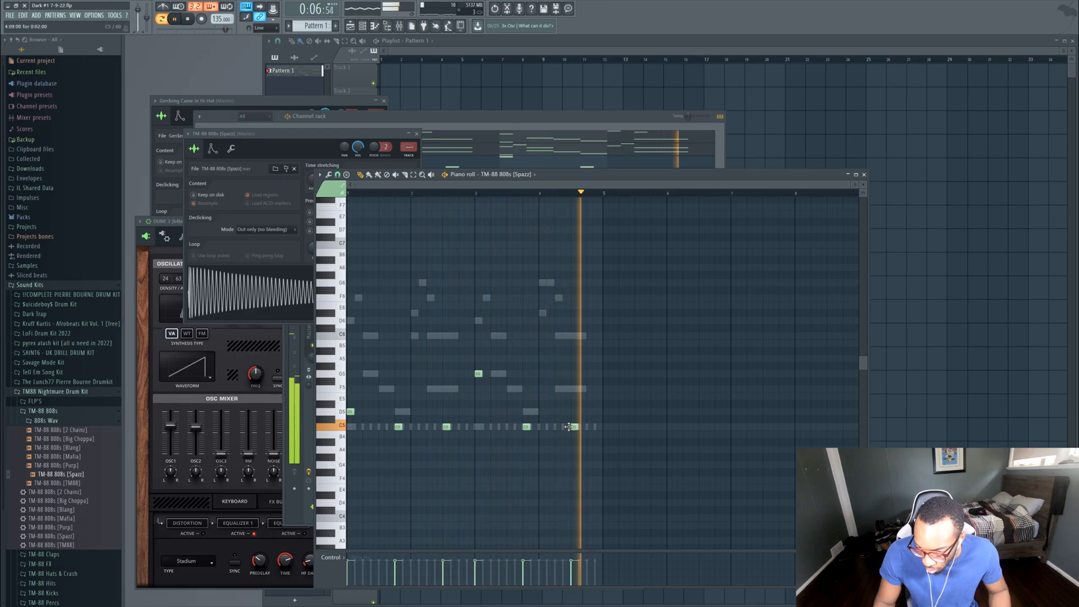
pyautogui.click(534, 428)
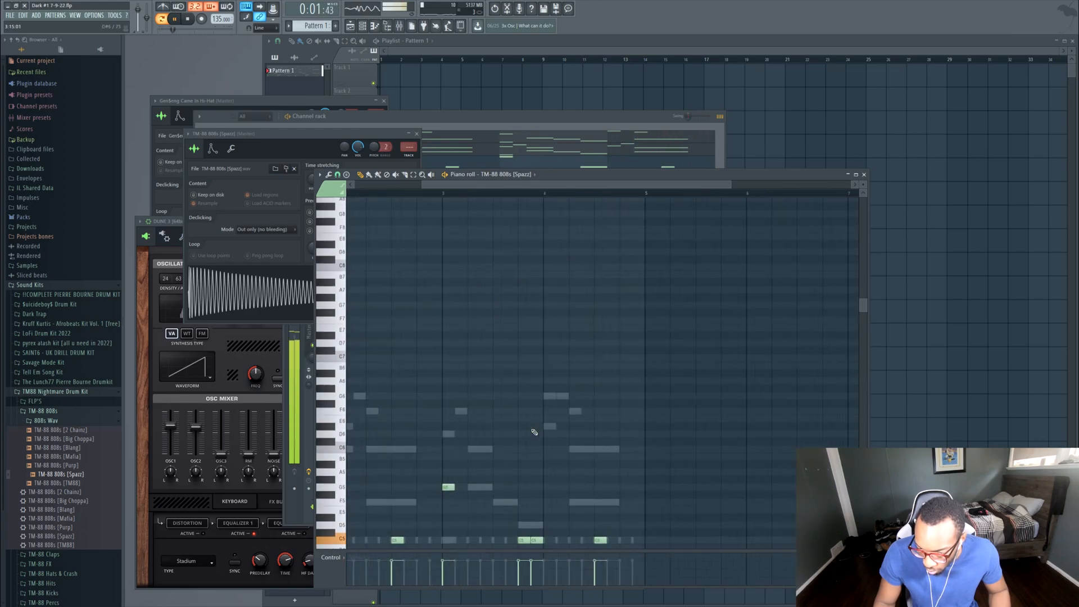
pyautogui.scroll(5, 531, 427)
pyautogui.scroll(-5, 530, 427)
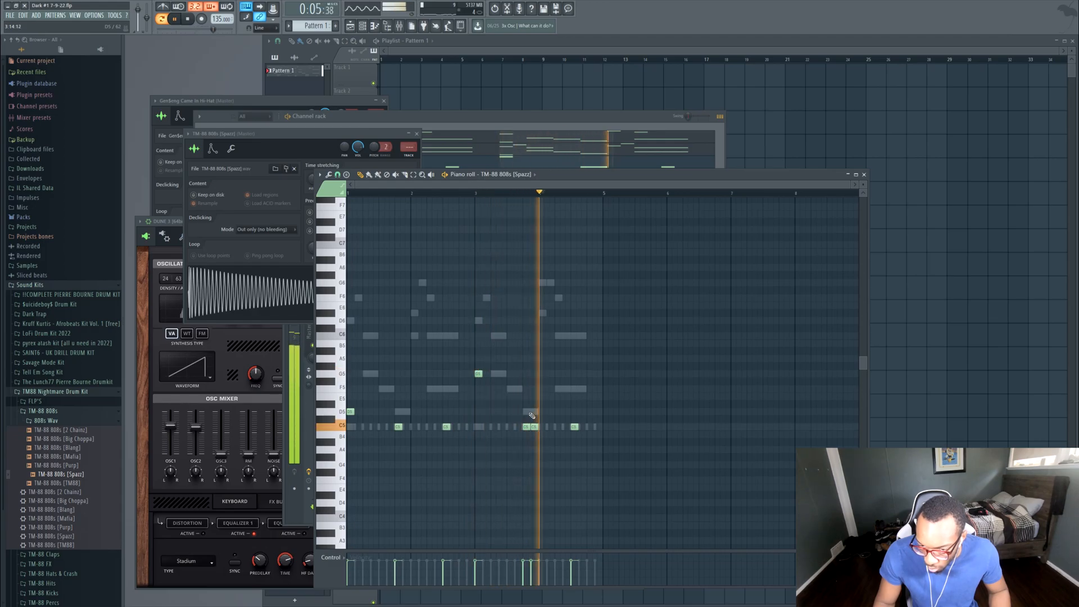
# - Delete the C5 808 note half a beat after bar 3's fourth beat
pyautogui.click(479, 128)
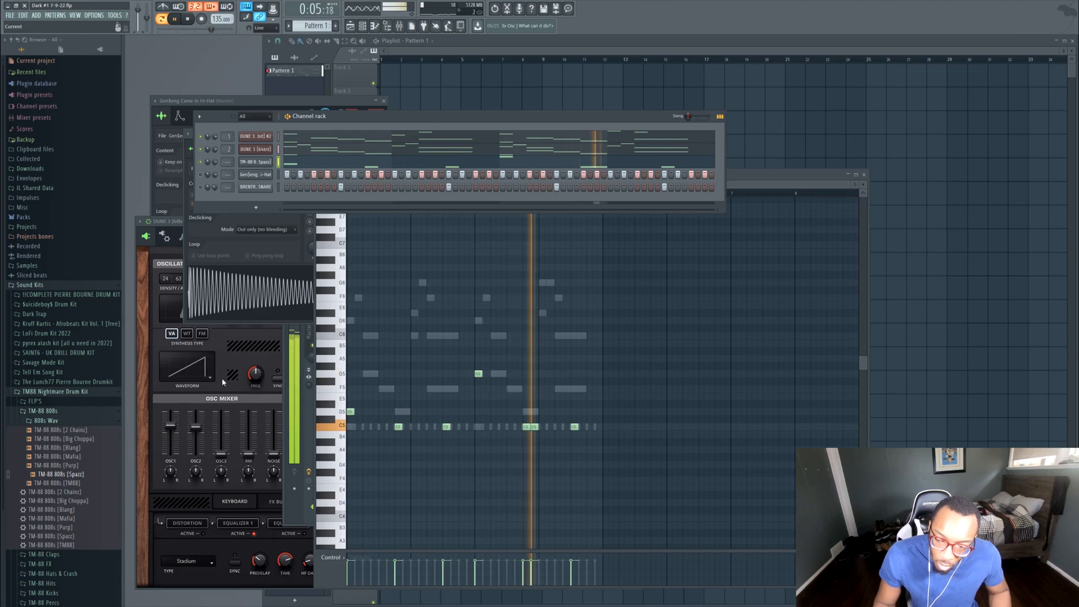
pyautogui.rightClick(536, 427)
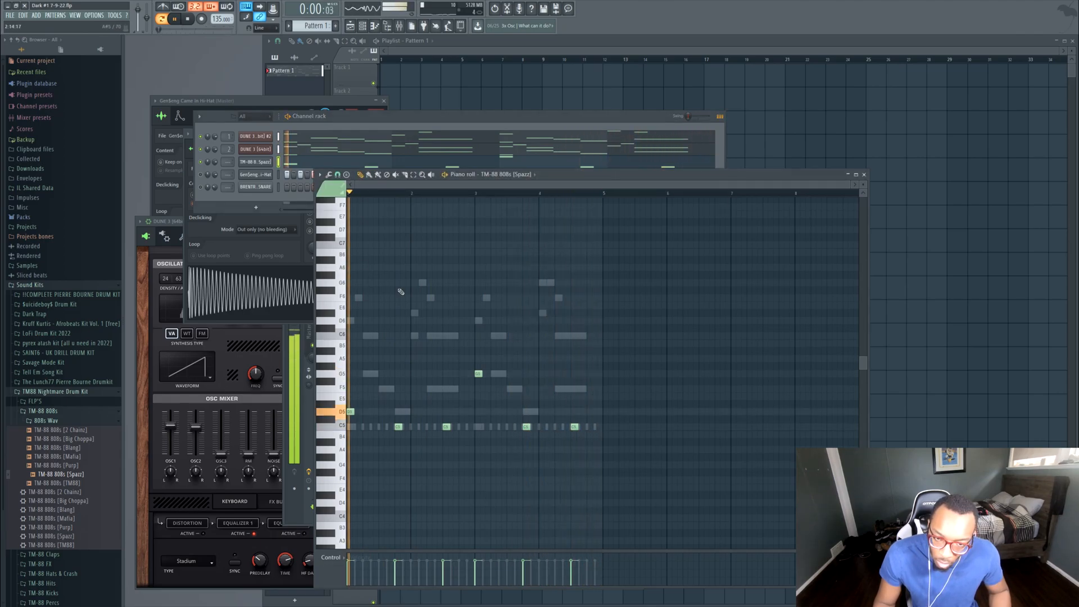
# - Fill the hi-hat channel with a hit on every four steps
pyautogui.click(289, 167)
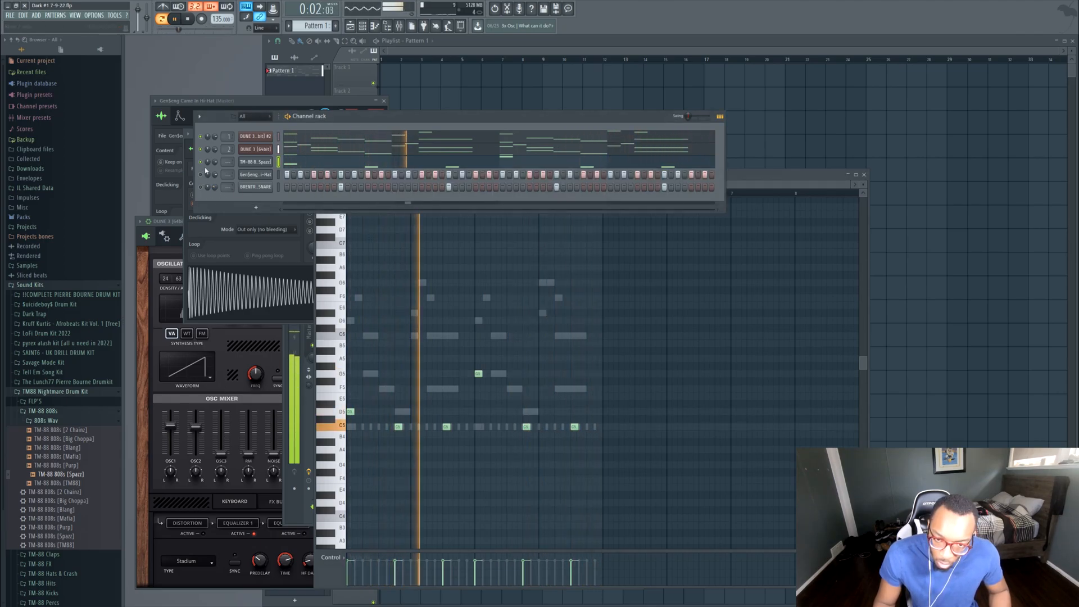
pyautogui.rightClick(200, 174)
pyautogui.rightClick(264, 175)
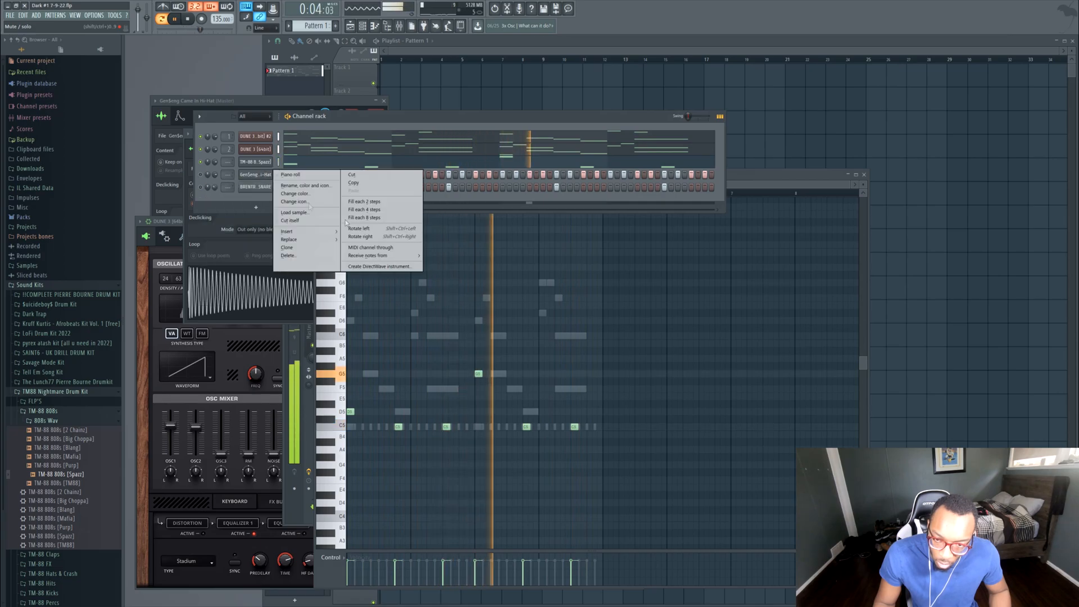
pyautogui.click(365, 209)
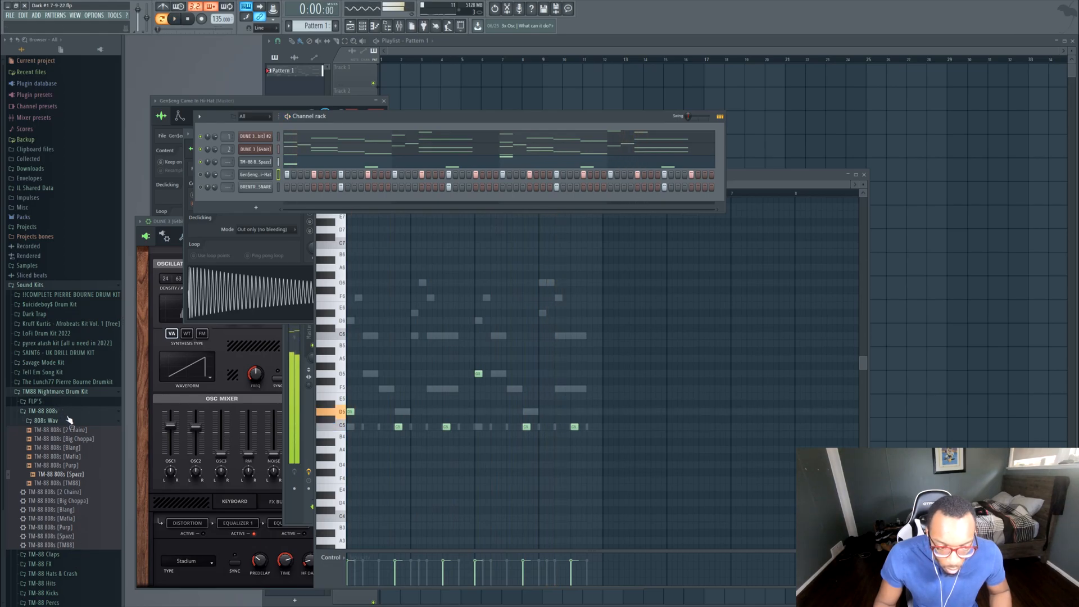
# - Add the TM-88 Kicks [Metro X TM-88] sample from the TM88 Nightmare Drum Kit as a channel below the 808
pyautogui.scroll(-3, 69, 421)
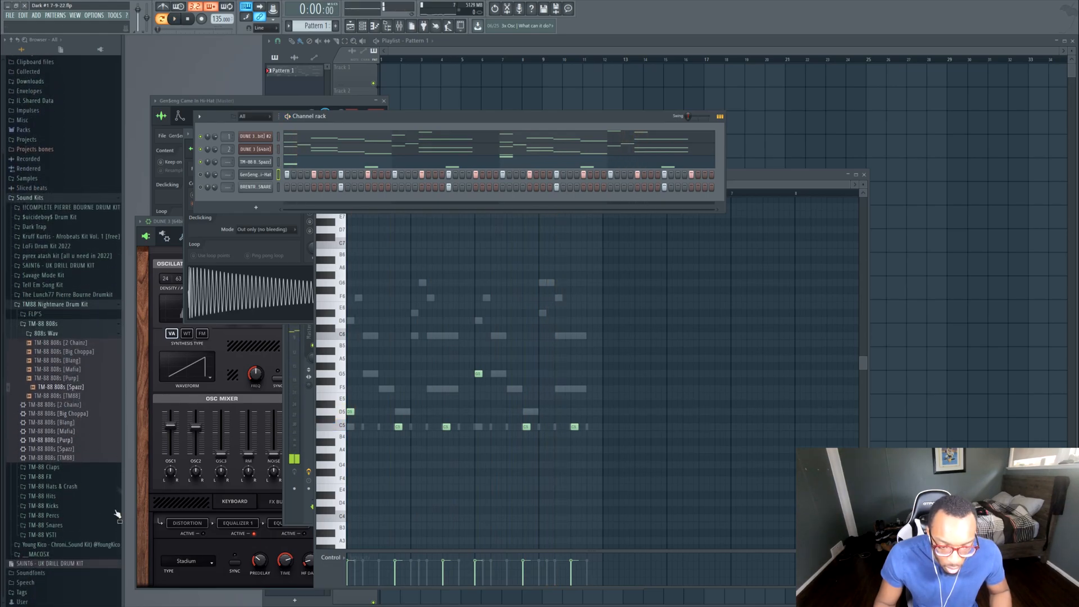
pyautogui.click(65, 506)
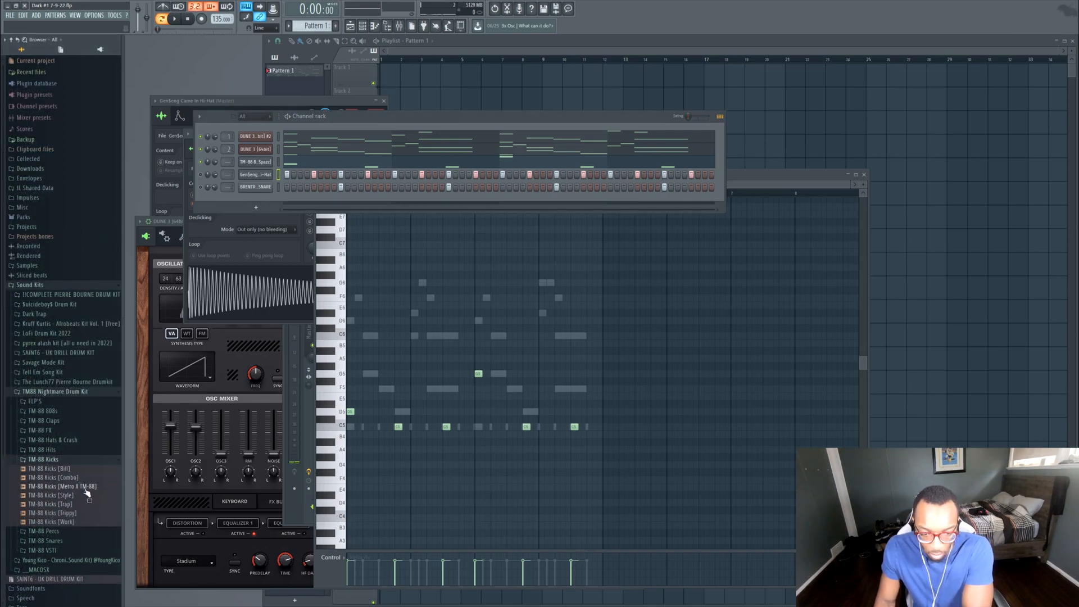
pyautogui.moveTo(257, 169); pyautogui.dragTo(260, 174)
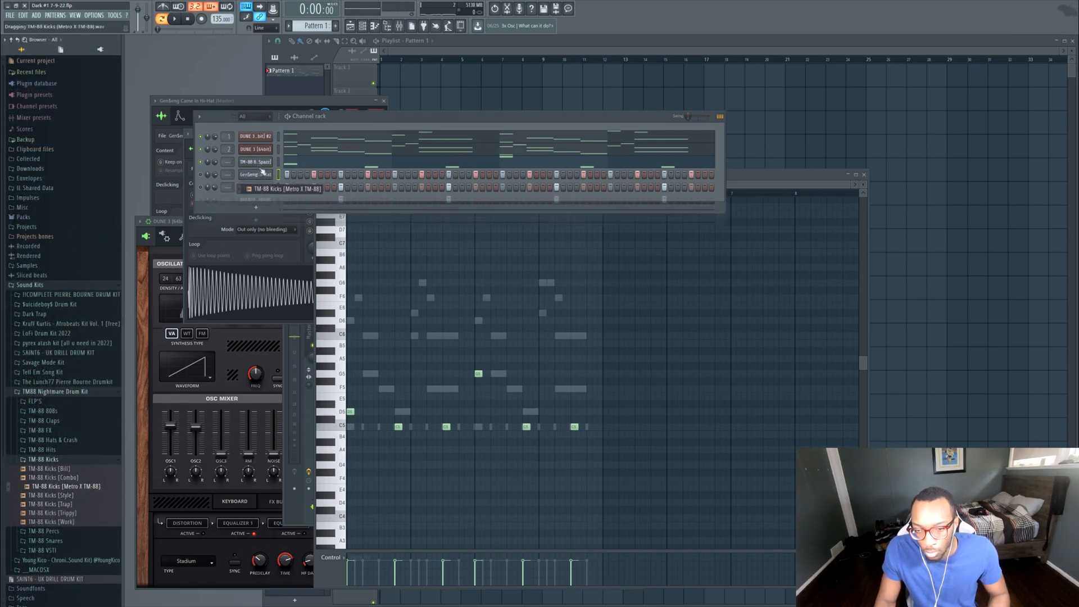
# - Place kick hits on steps 1, 13, 25, 33, 45 and 57 to match the 808, and set the tempo to 141
pyautogui.press('space')
pyautogui.click(367, 175)
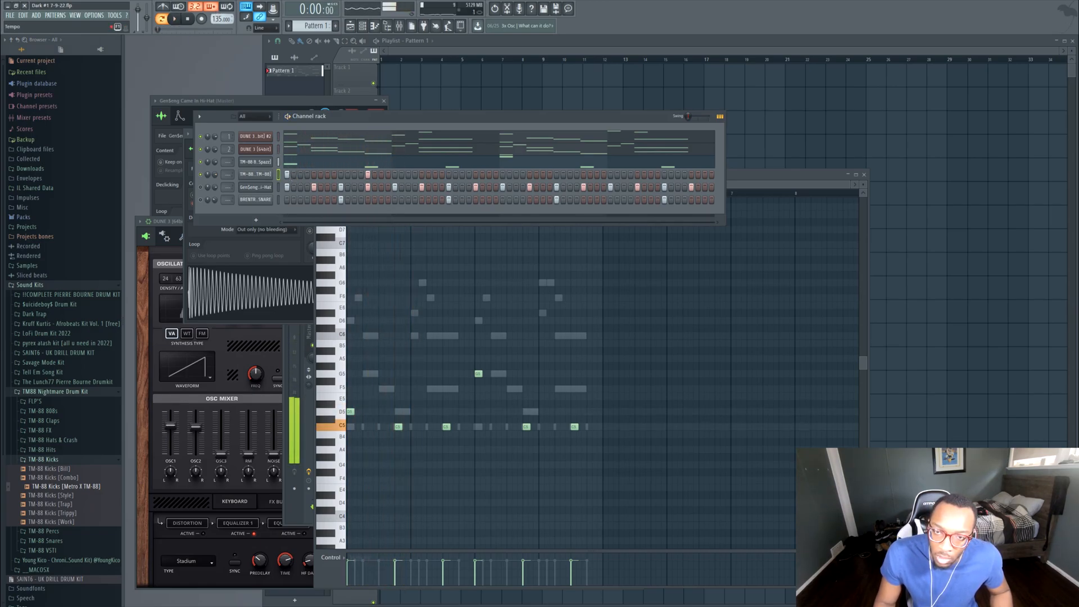
pyautogui.press('space')
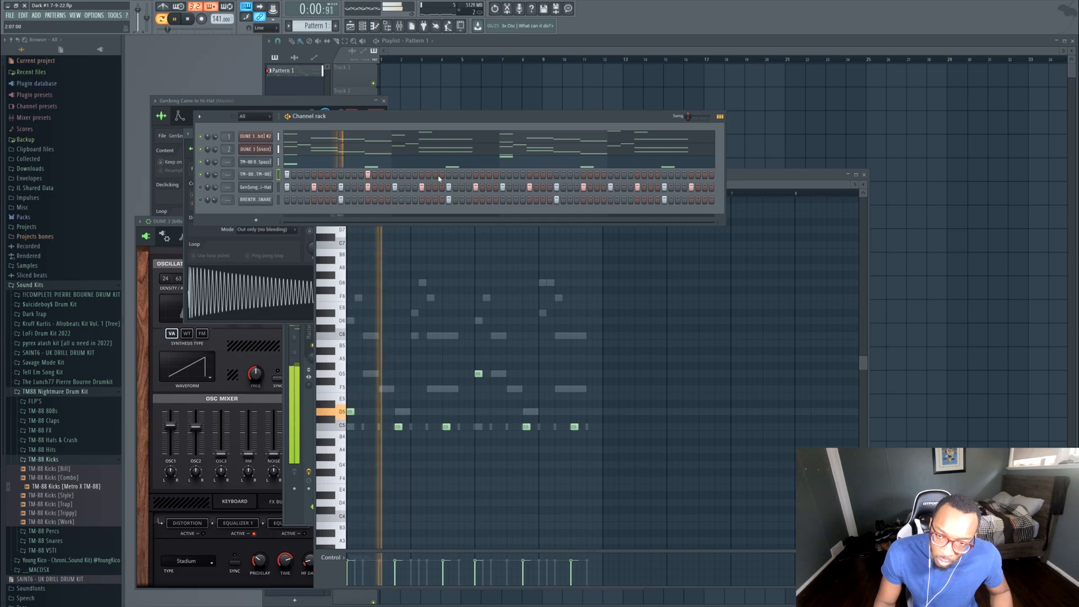
pyautogui.click(449, 174)
pyautogui.click(503, 174)
pyautogui.click(583, 174)
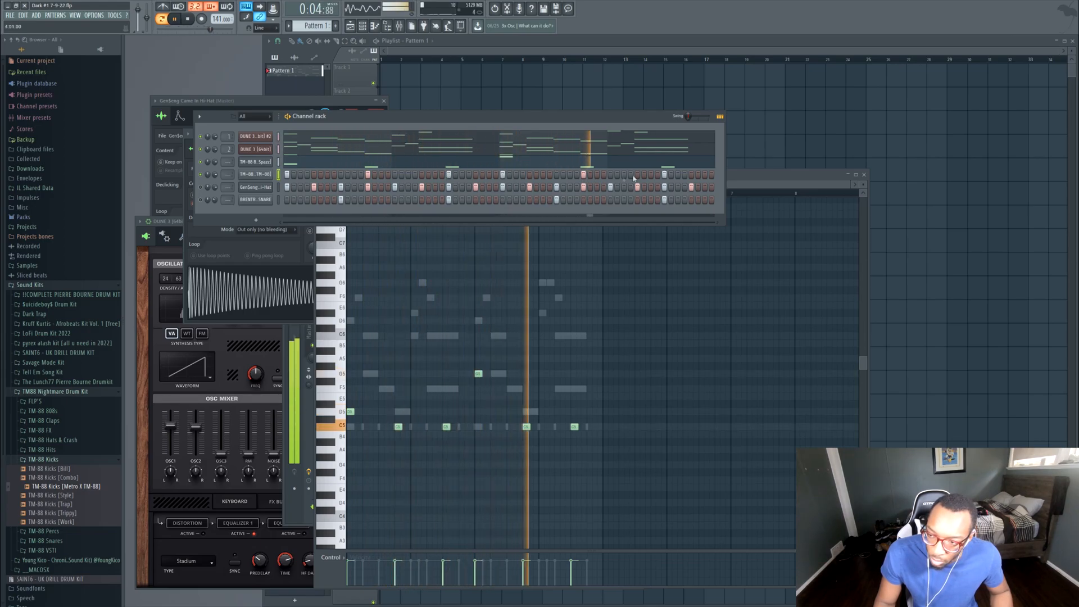
pyautogui.click(665, 174)
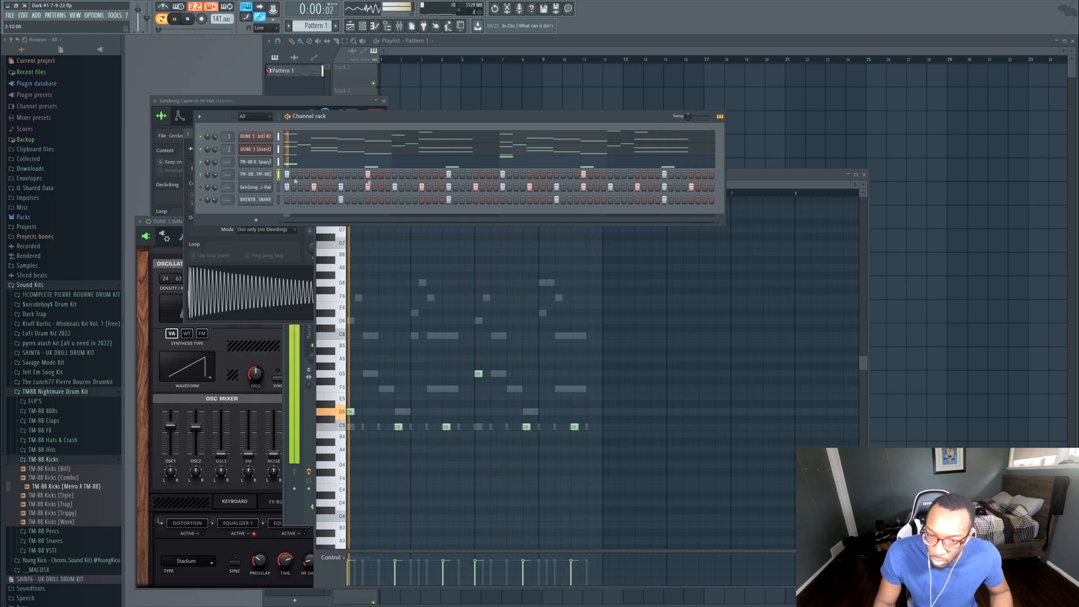
# - Route the 808 to mixer insert 10 and the kick to insert 11, and load Fruity WaveShaper with a raised curve on insert 10
pyautogui.press('space')
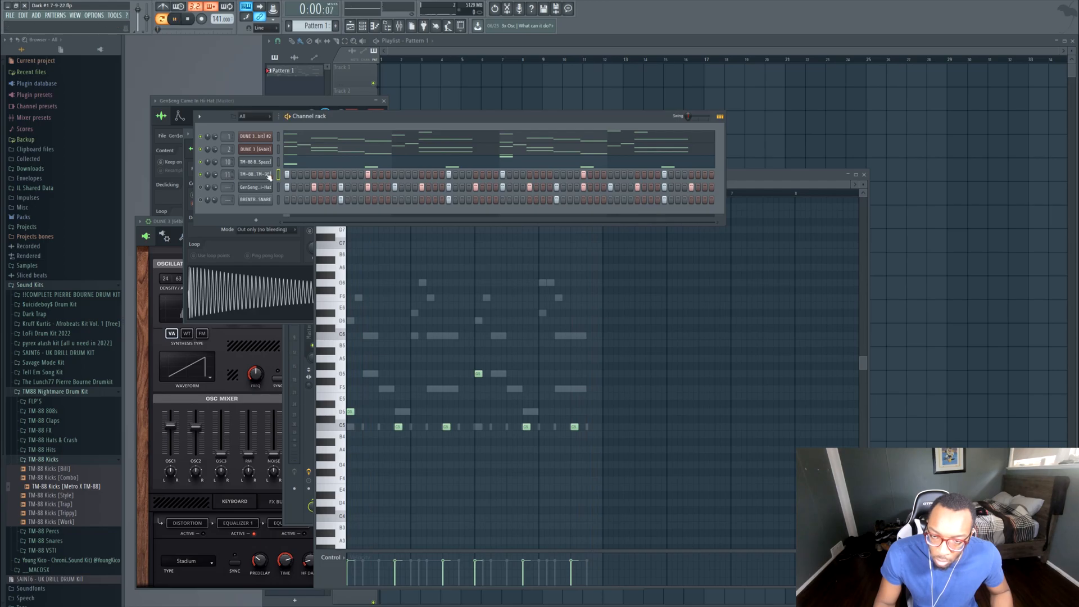
pyautogui.click(399, 26)
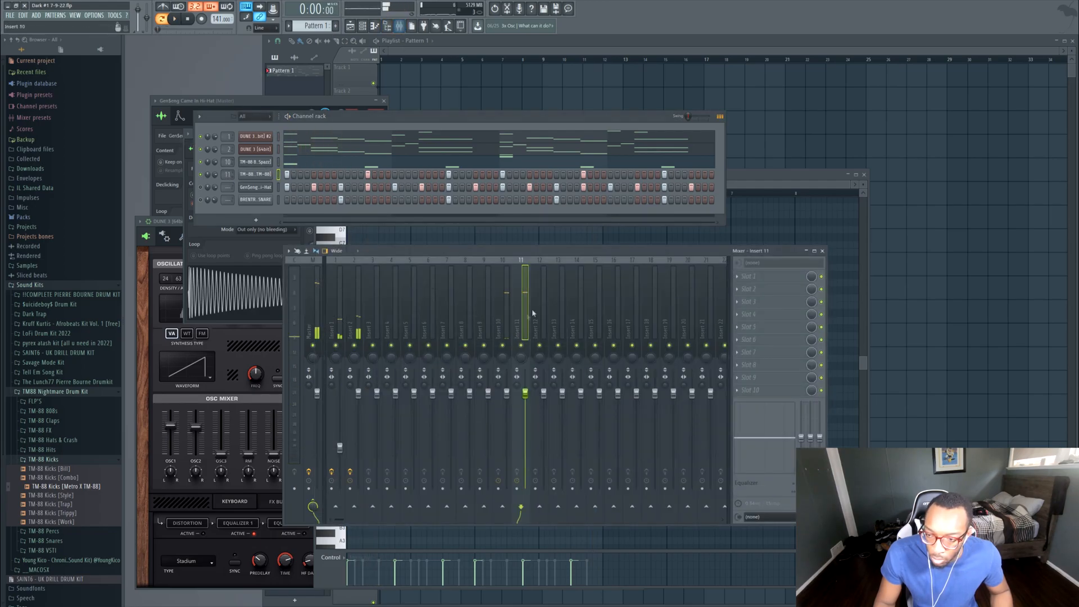
pyautogui.click(764, 284)
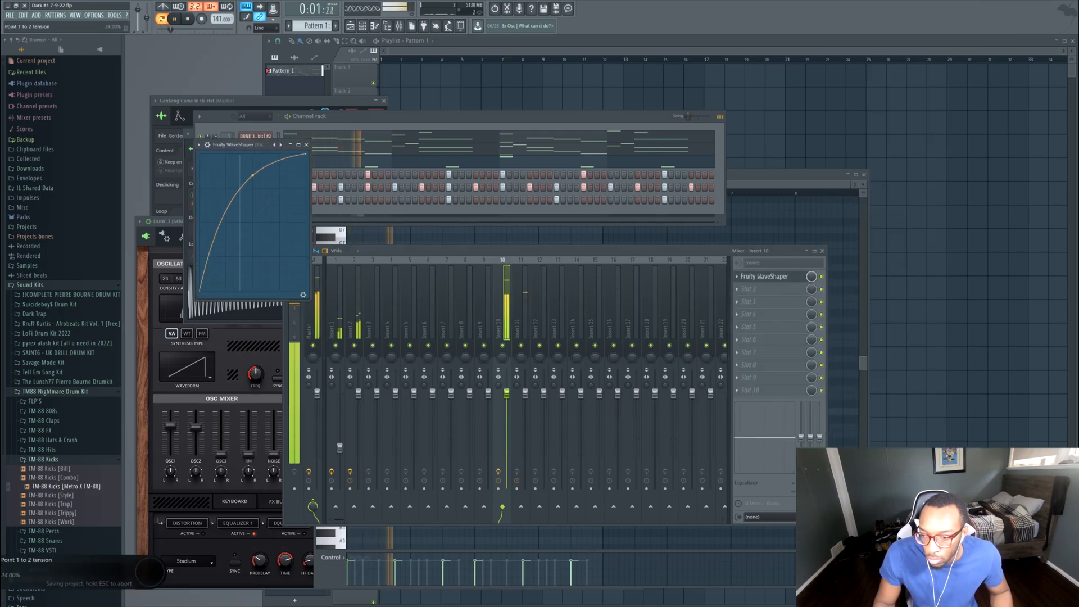
# - Load Fruity WaveShaper on the kick's mixer insert 11 with the same kind of raised curve
pyautogui.click(525, 312)
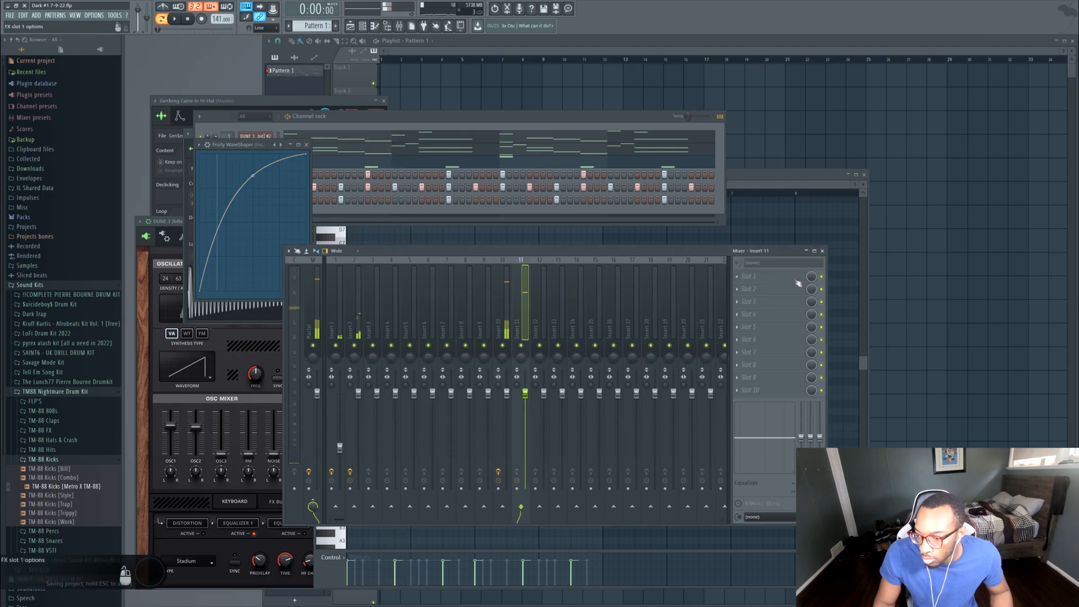
pyautogui.click(796, 280)
pyautogui.click(868, 211)
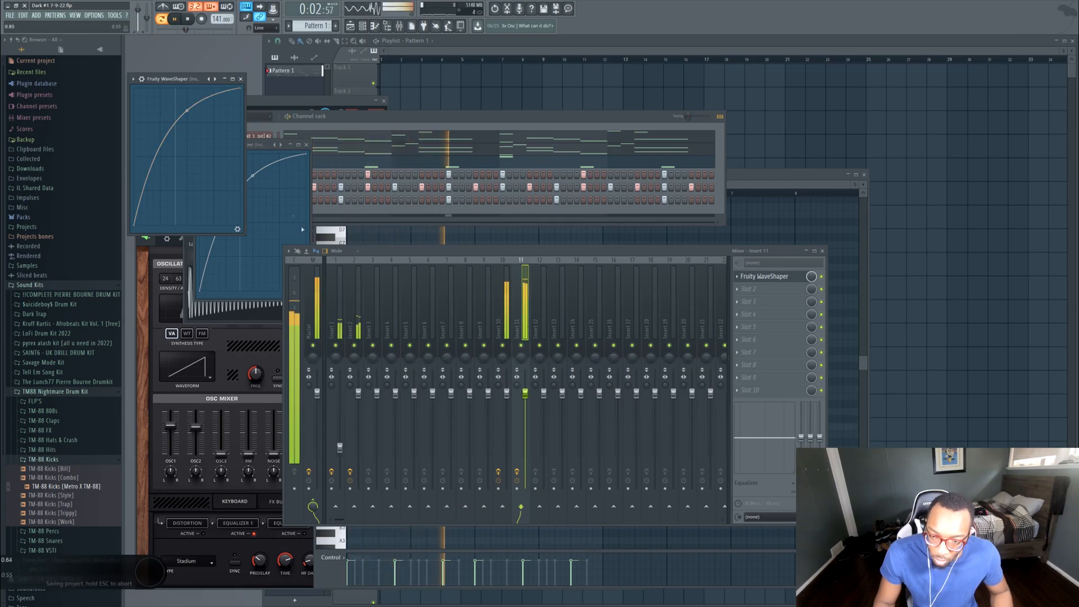
# - Fill the hi-hat channel with a hit on every two steps
pyautogui.click(399, 121)
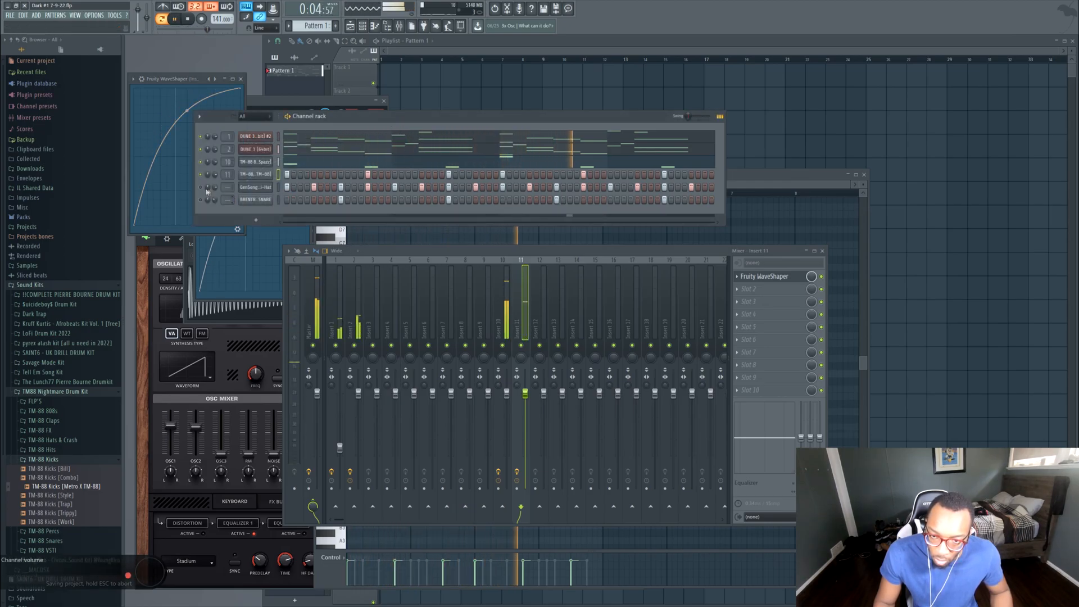
pyautogui.rightClick(269, 187)
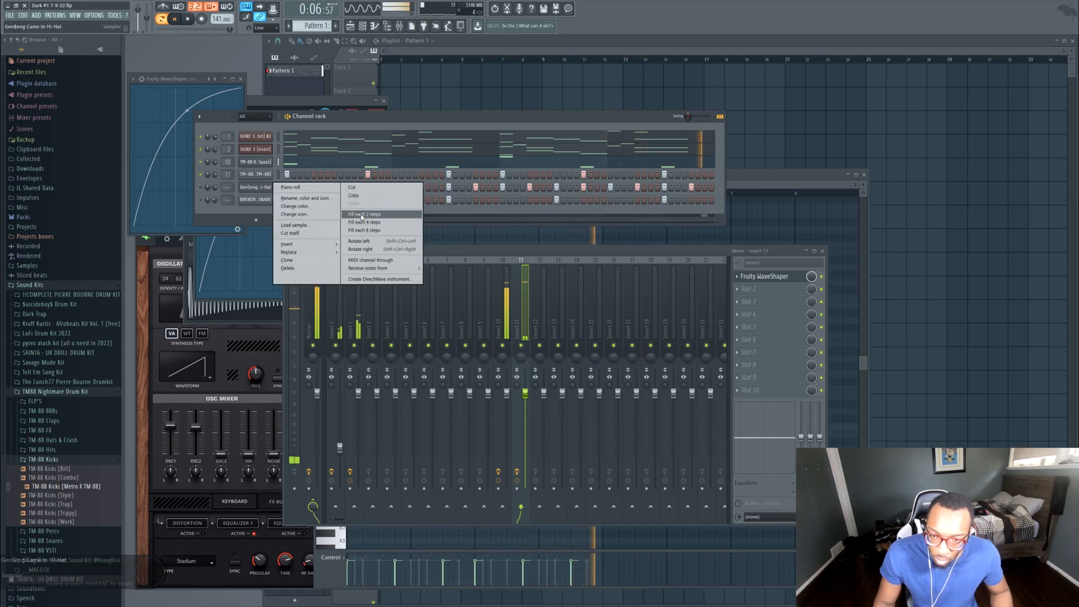
pyautogui.click(362, 214)
# - Make the hi-hat notes legato in the piano roll and extend the last one to the end of bar 4
pyautogui.rightClick(266, 190)
pyautogui.click(289, 187)
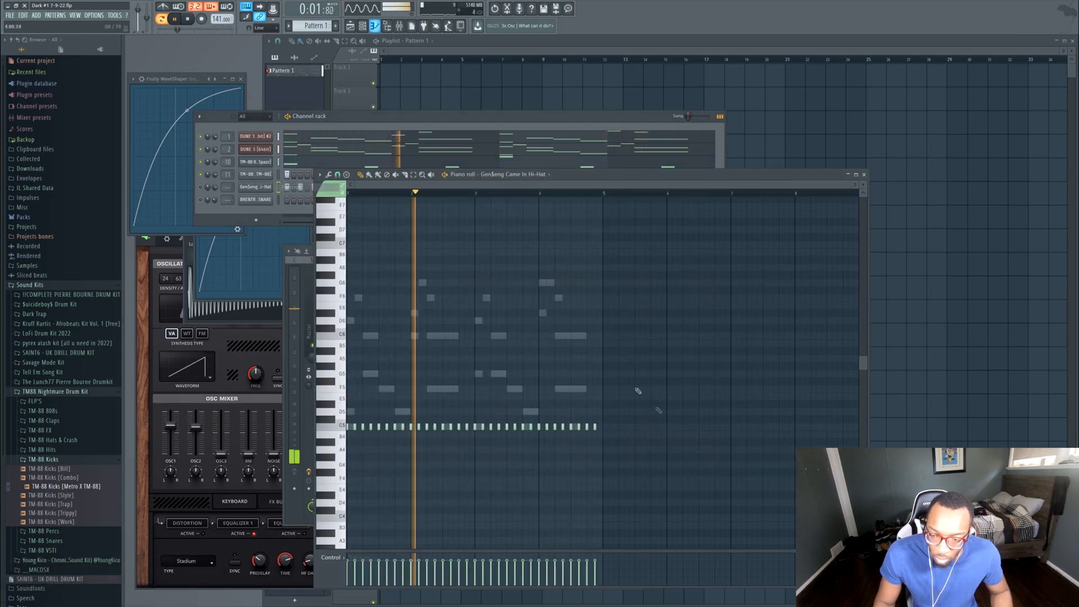
pyautogui.hotkey('ctrl', 'l')
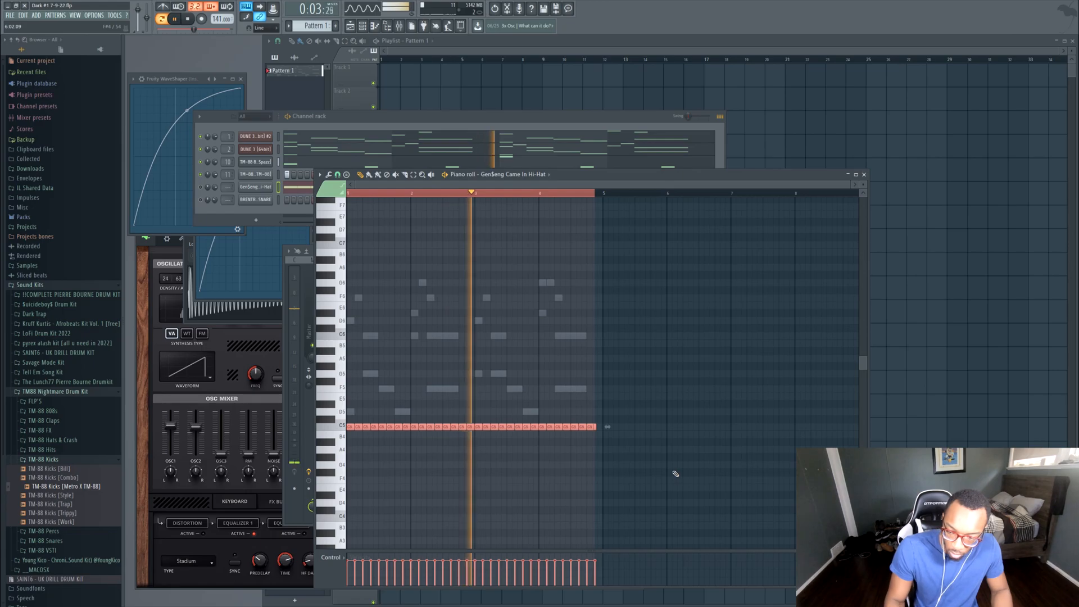
pyautogui.keyDown('ctrl'); pyautogui.click(603, 460); pyautogui.keyUp('ctrl')
pyautogui.scroll(5, 602, 443)
pyautogui.click(591, 429)
pyautogui.keyDown('ctrl'); pyautogui.click(590, 194); pyautogui.keyUp('ctrl')
pyautogui.scroll(-5, 562, 324)
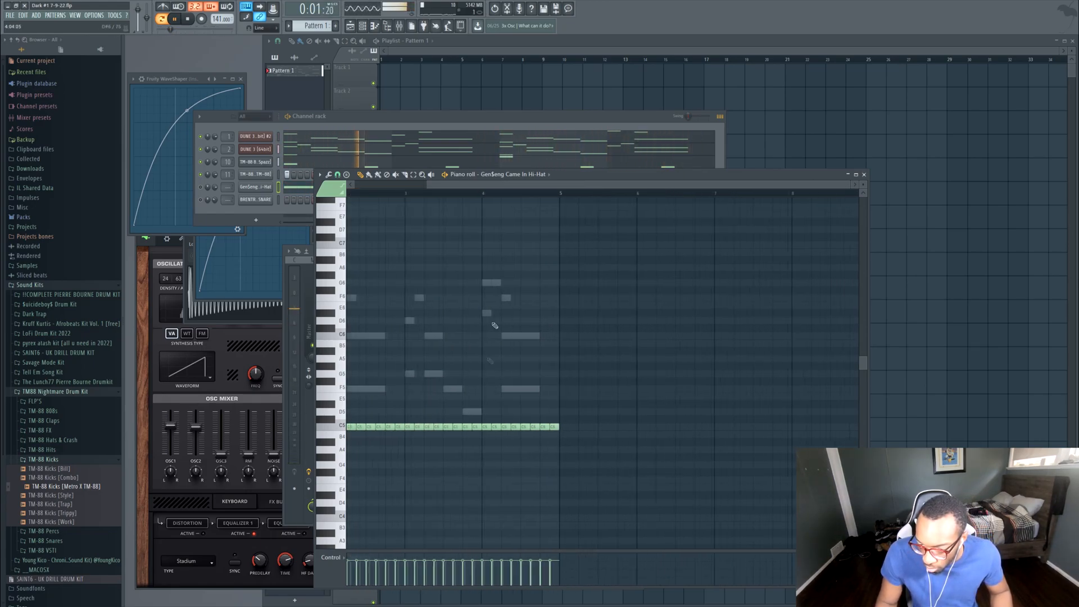
# - Delete the two hi-hat notes on bar 1's second beat and the bar's last eighth note, checking by playback
pyautogui.click(206, 195)
pyautogui.press('space')
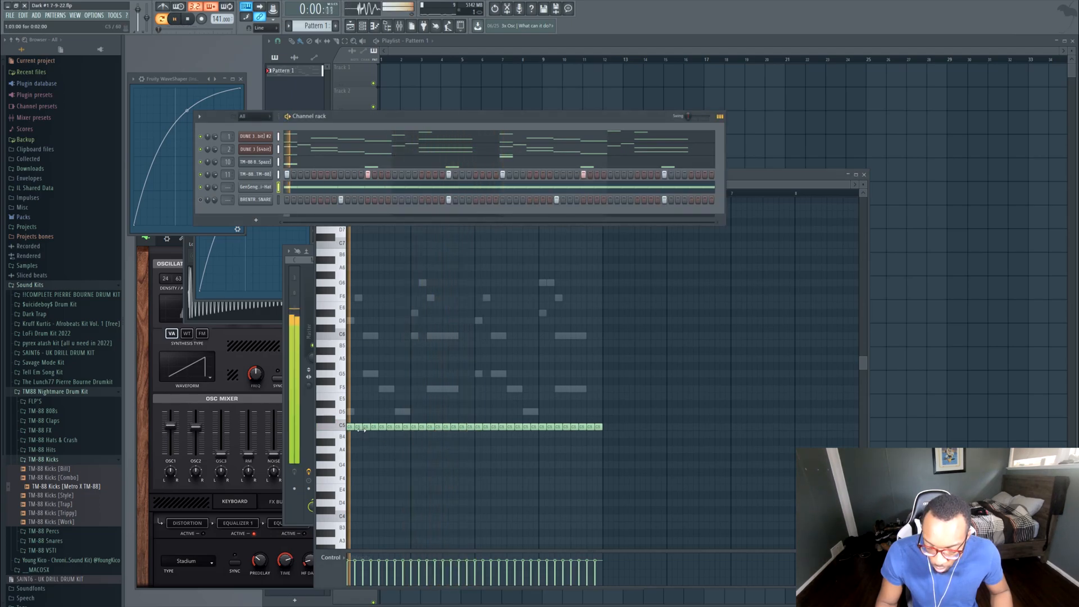
pyautogui.press('space')
pyautogui.rightClick(366, 425)
pyautogui.press('space')
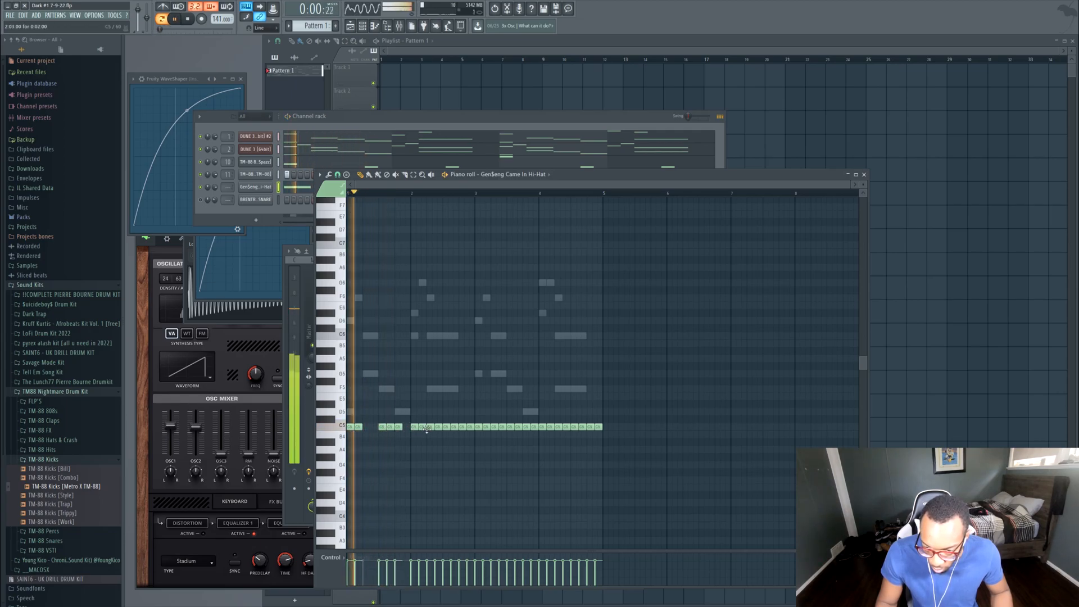
# - Try lowering bar 2's first hi-hat note from C5 to B4 and play it
pyautogui.moveTo(414, 427); pyautogui.dragTo(415, 442)
pyautogui.press('space')
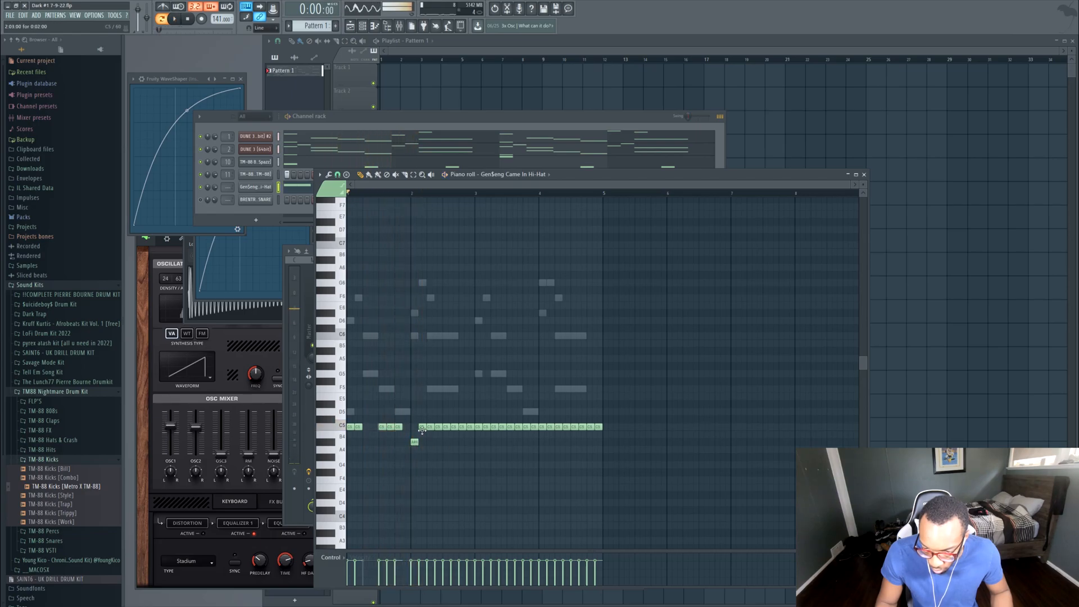
pyautogui.press('space')
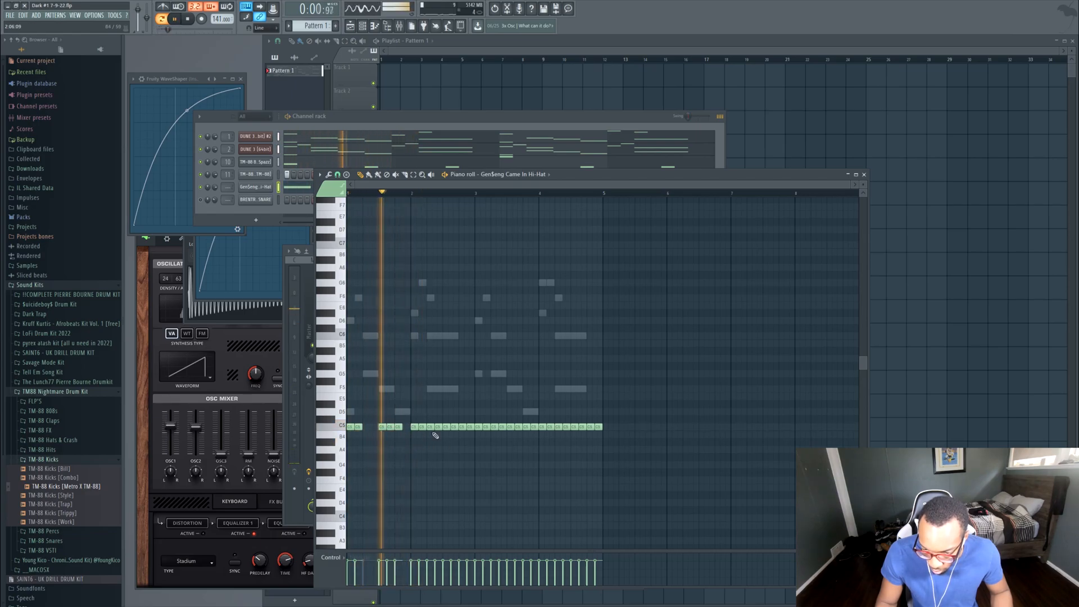
# - Delete bar 2's first hi-hat note and chop the bar's second eighth note into a roll
pyautogui.press('space')
pyautogui.rightClick(414, 427)
pyautogui.press('space')
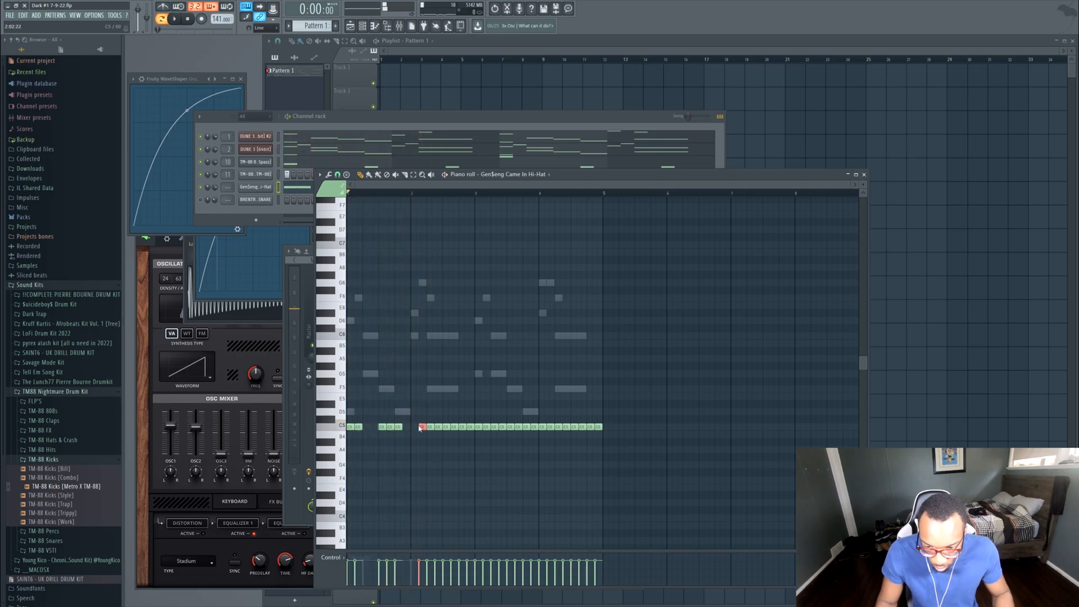
pyautogui.hotkey('ctrl', 'u')
pyautogui.click(582, 350)
pyautogui.press('space')
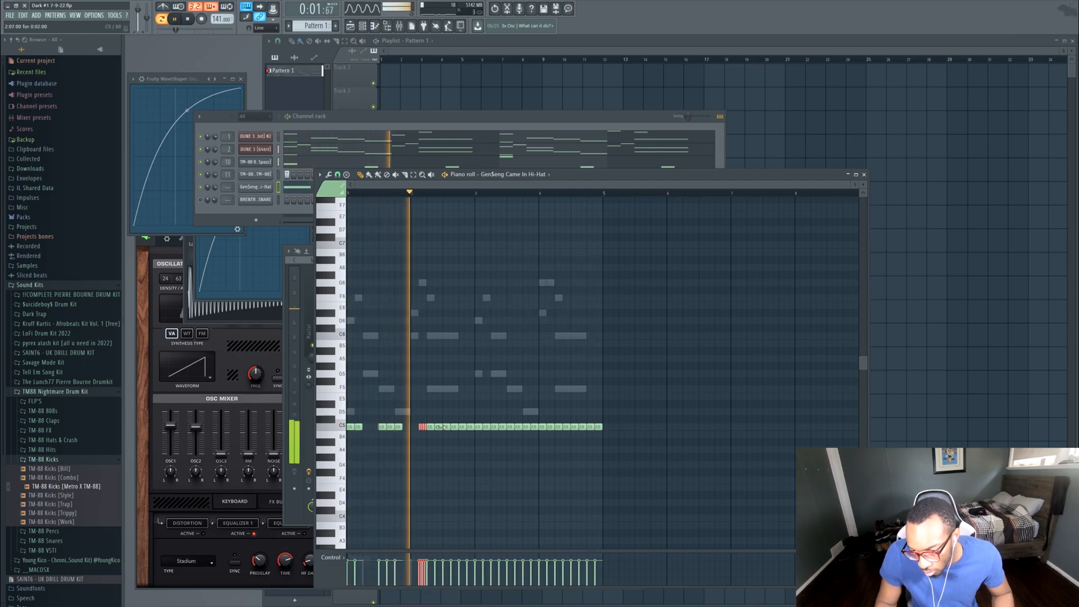
# - Delete bar 2's fourth, seventh and eighth eighth-note hi-hats and play the pattern
pyautogui.rightClick(440, 428)
pyautogui.rightClick(461, 428)
pyautogui.press('space')
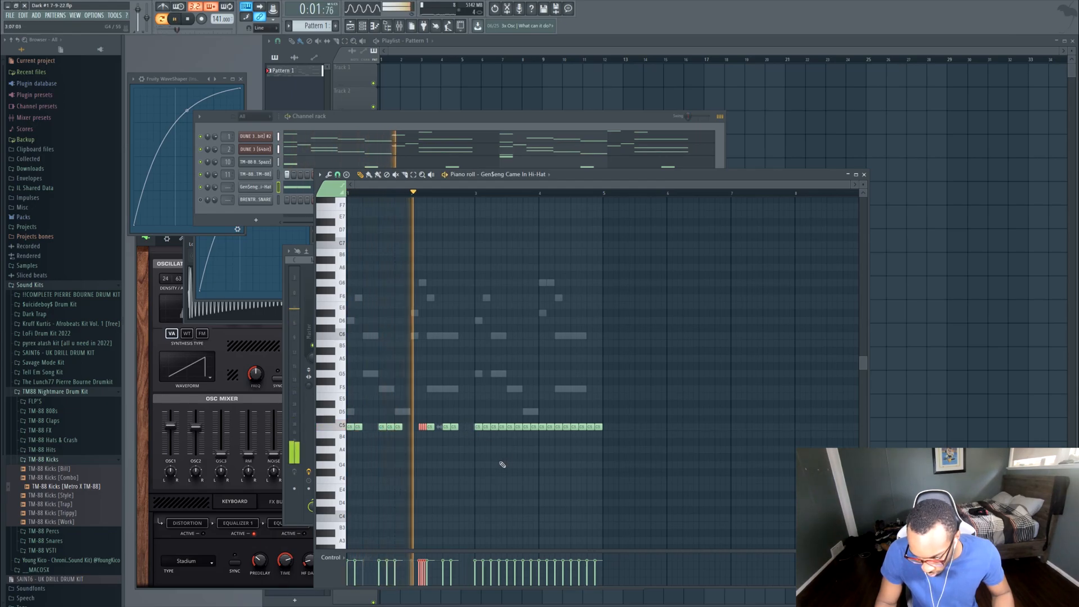
# - Thin bar 3's hi-hats by deleting its second, third, fifth and last eighth notes, and play the result
pyautogui.press('space')
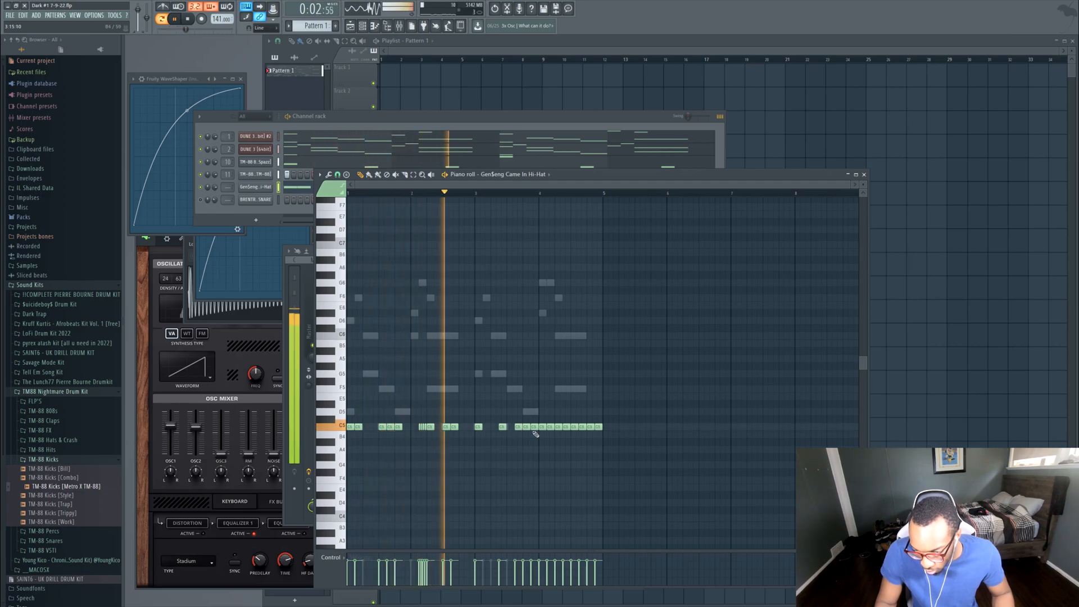
pyautogui.rightClick(526, 427)
pyautogui.rightClick(533, 427)
pyautogui.press('space')
pyautogui.press('space')
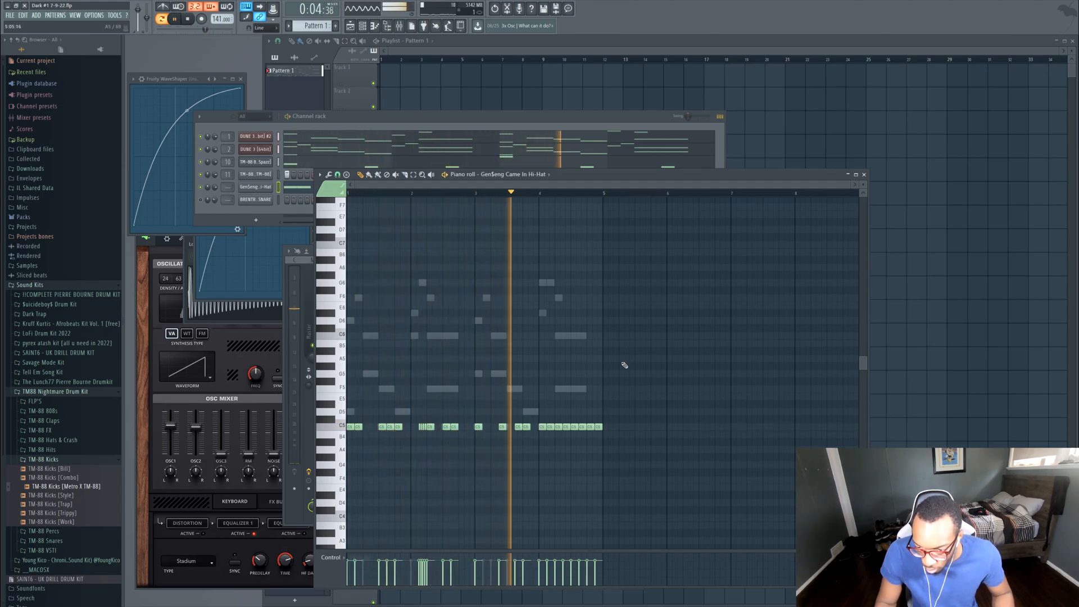
# - Chop bar 4's third eighth-note hi-hat into a roll and leave gaps on the bar's fifth and last eighth notes
pyautogui.press('space')
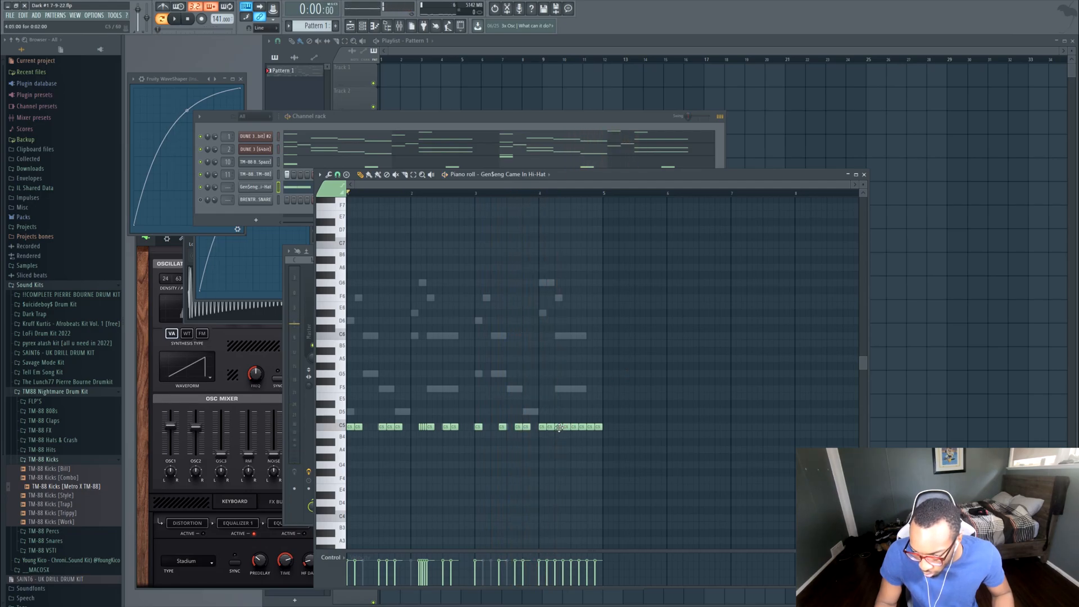
pyautogui.hotkey('ctrl', 'u')
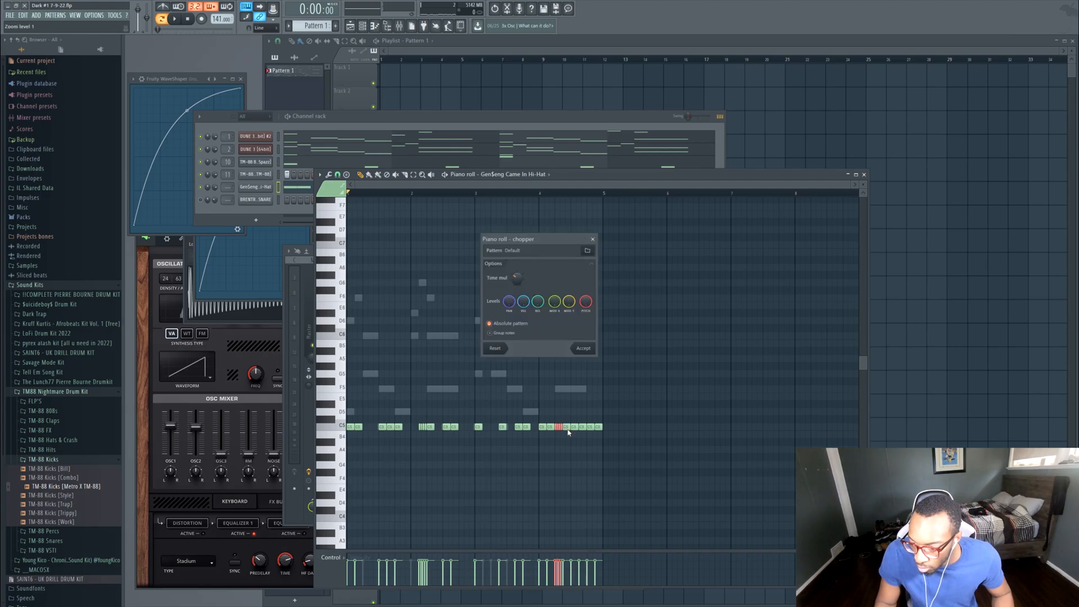
pyautogui.click(584, 348)
pyautogui.press('space')
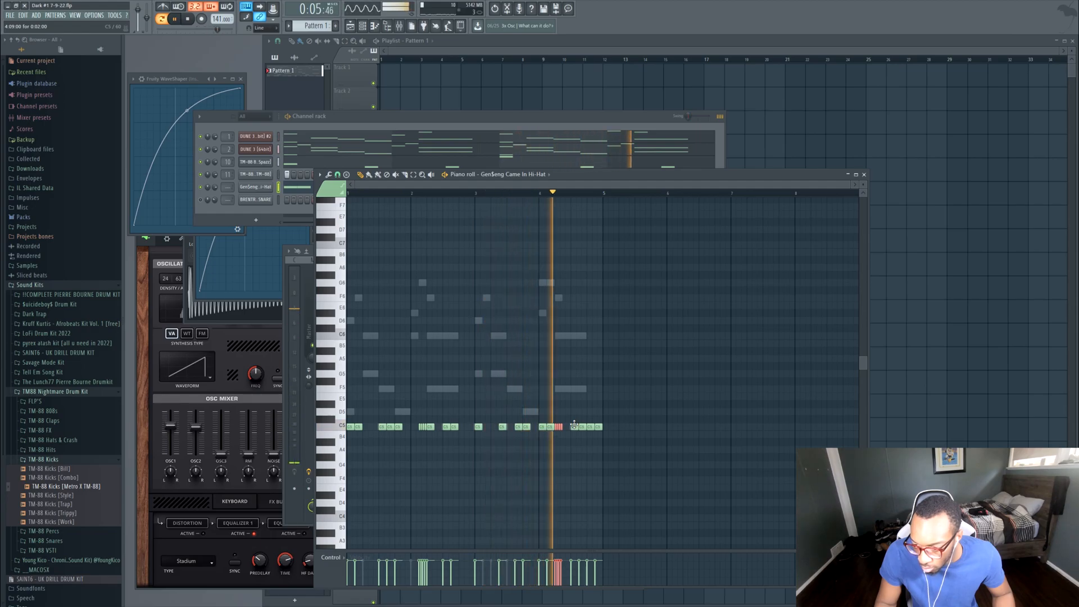
pyautogui.moveTo(573, 425); pyautogui.dragTo(567, 425)
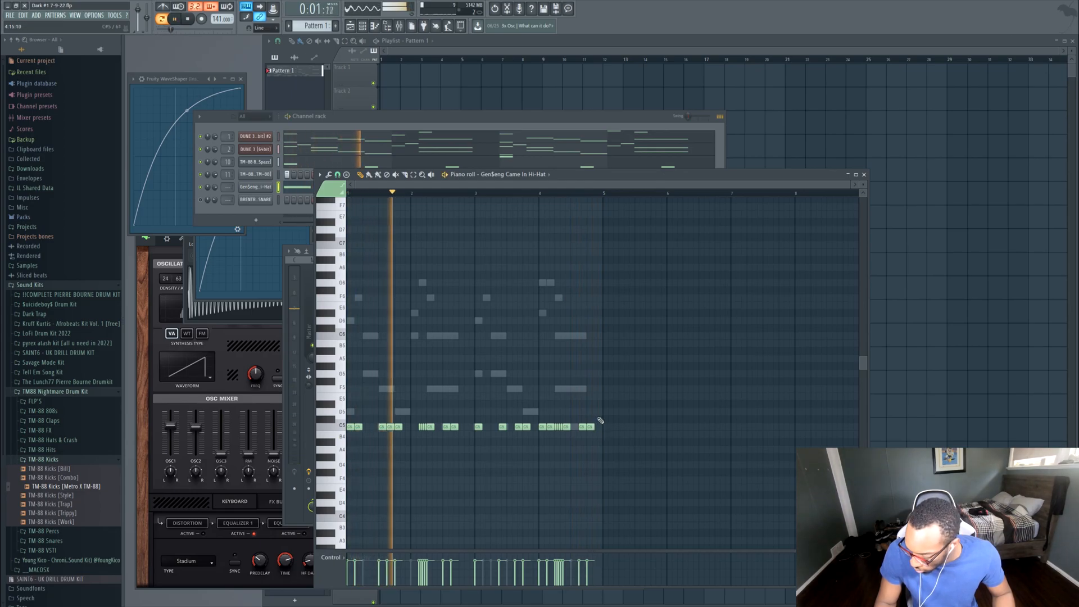
# - Add an F5 note to the 808 on bar 3's fourth eighth note and place a matching kick hit
pyautogui.hotkey('ctrl', 's')
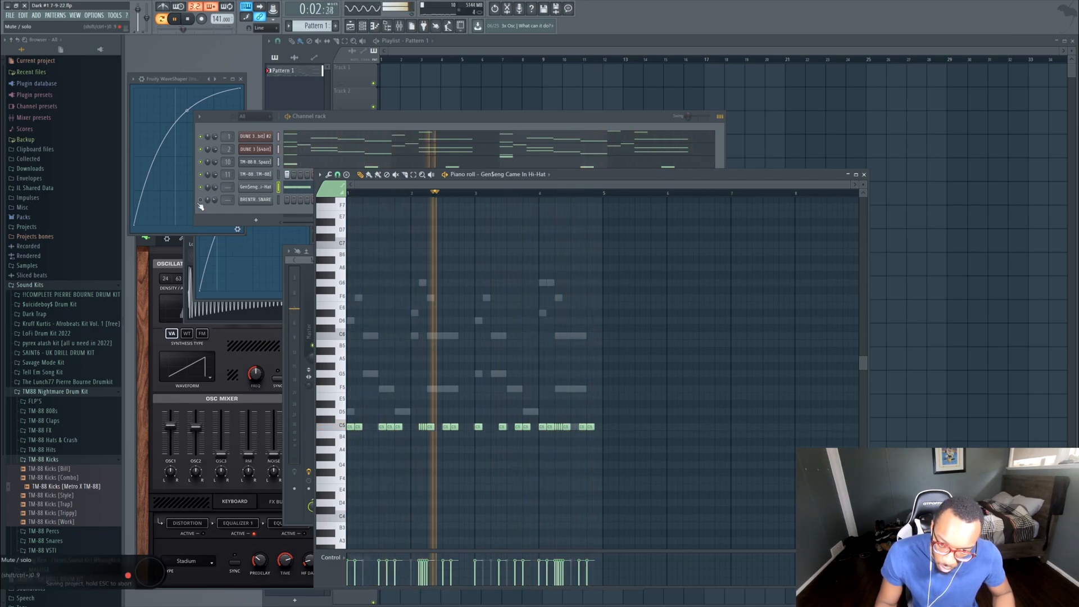
pyautogui.press('space')
pyautogui.click(523, 162)
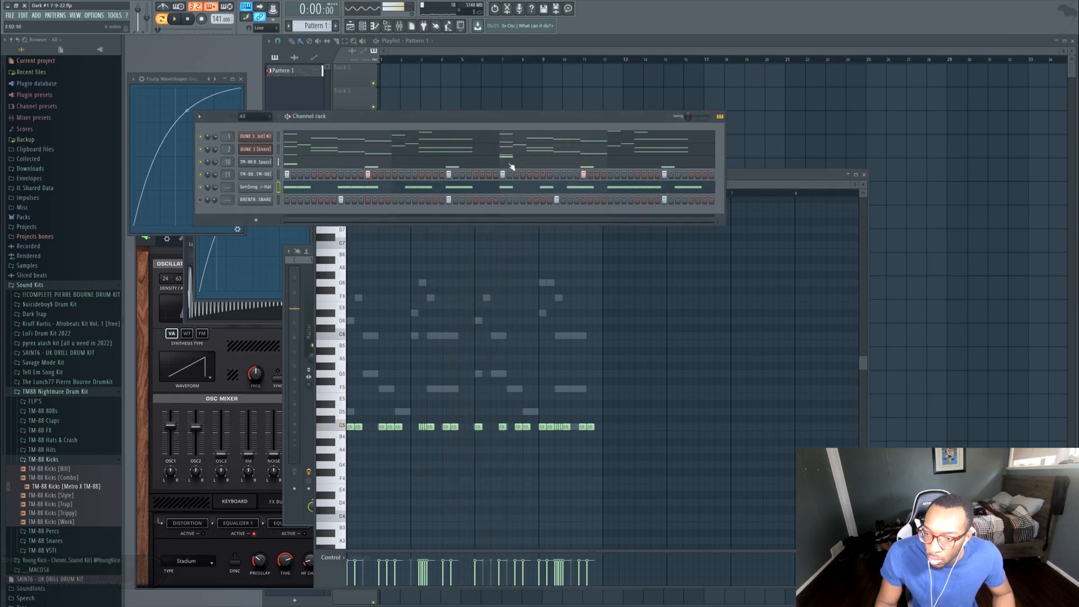
pyautogui.press('F9')
pyautogui.click(528, 163)
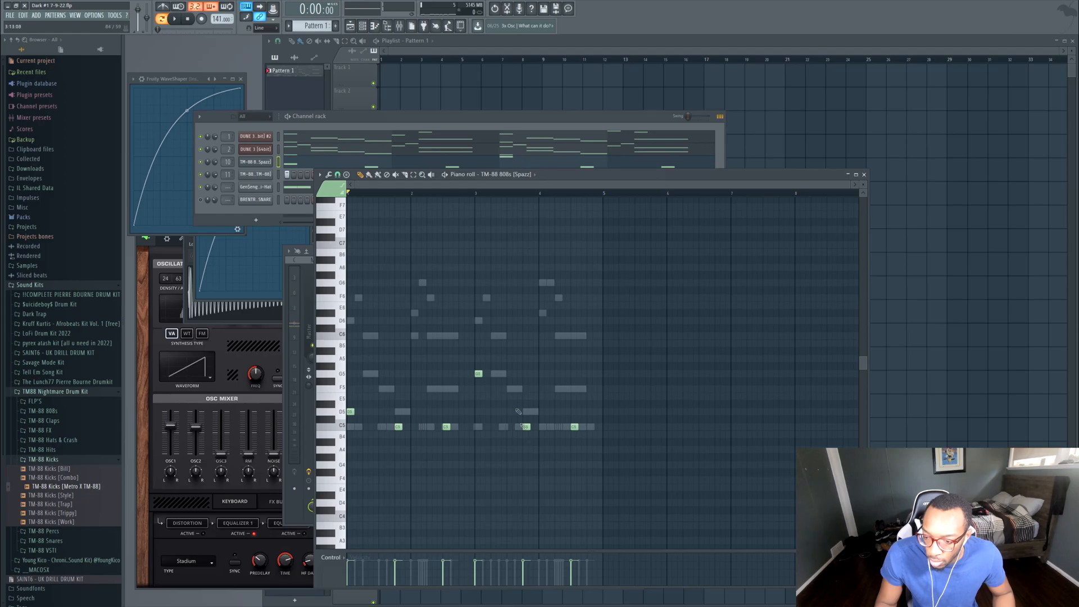
pyautogui.moveTo(493, 391); pyautogui.dragTo(498, 392)
pyautogui.press('space')
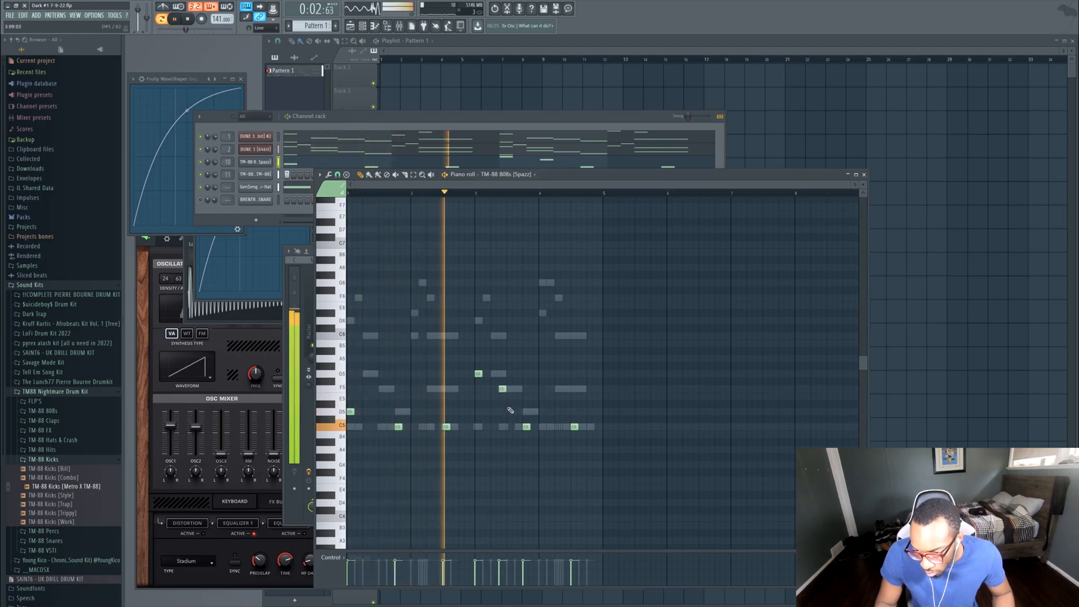
pyautogui.scroll(3, 503, 400)
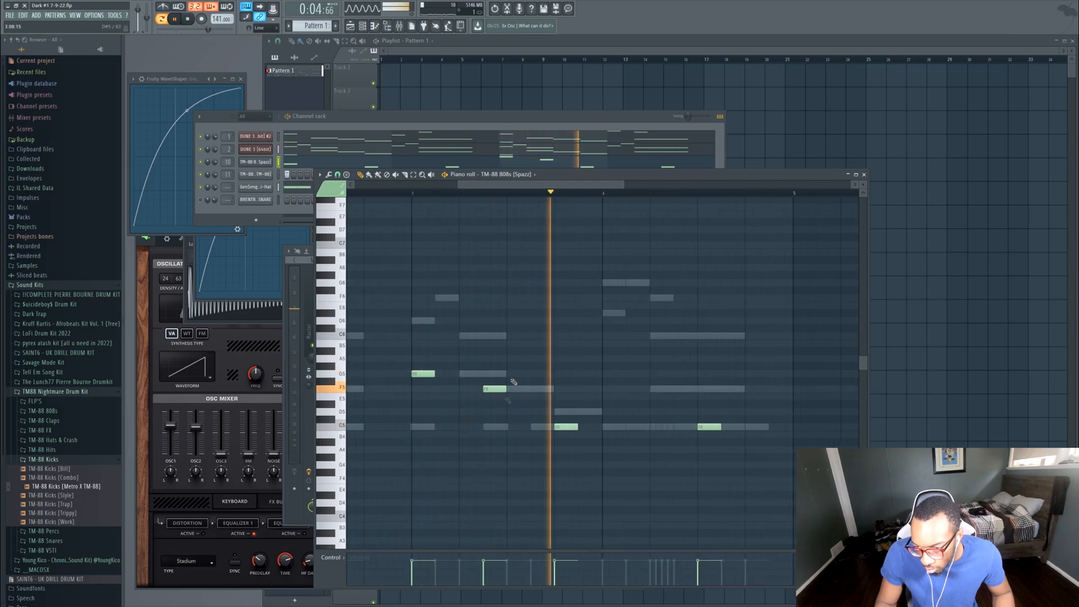
pyautogui.click(422, 122)
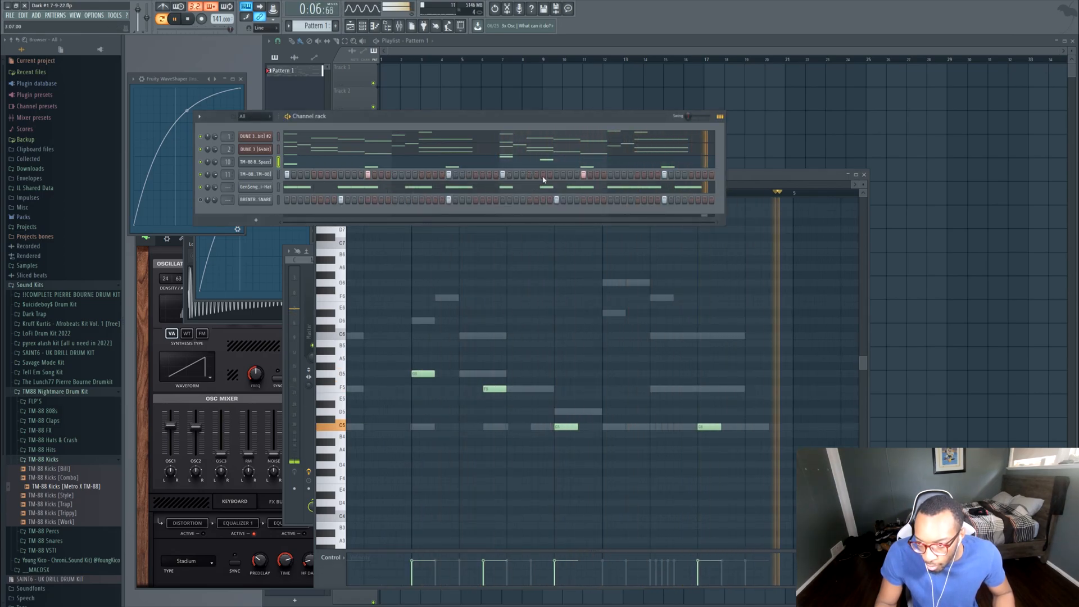
# - Replace the Fruity Limiter on the master mixer track with a Fruity Soft Clipper
pyautogui.click(399, 27)
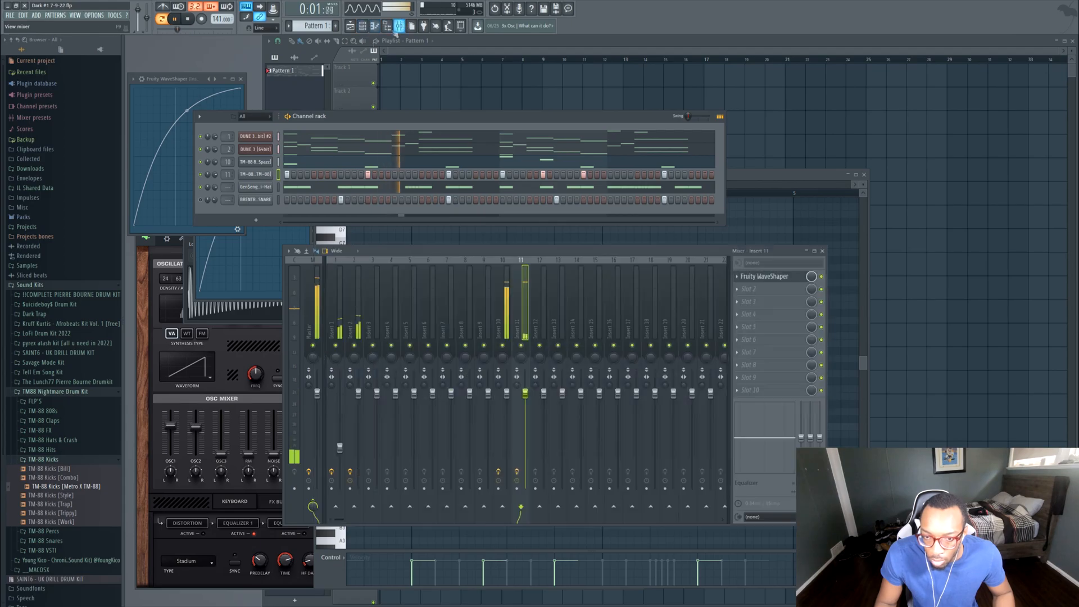
pyautogui.click(313, 428)
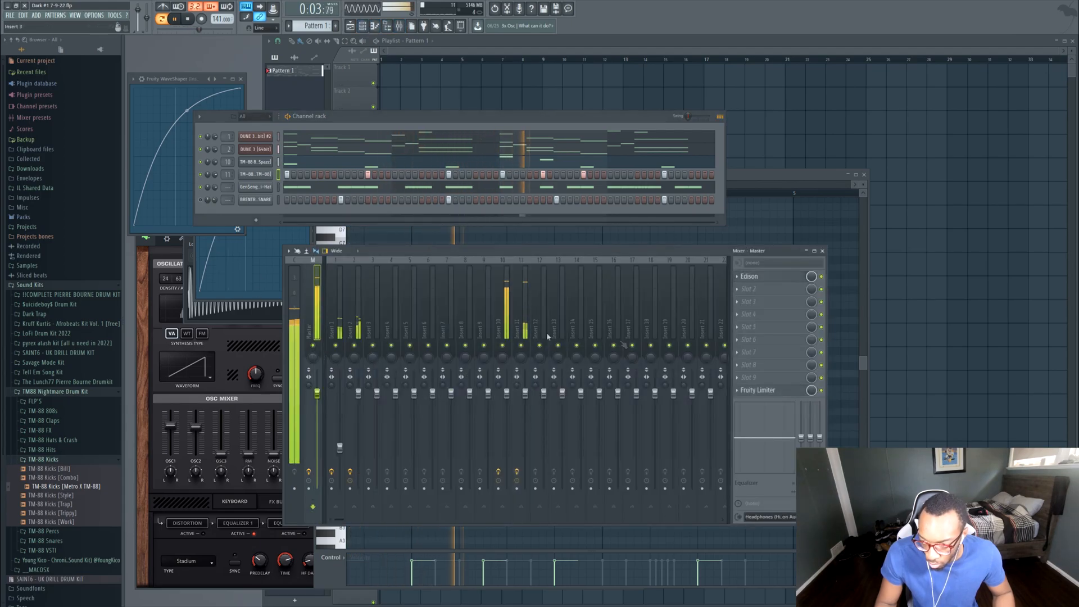
pyautogui.click(740, 393)
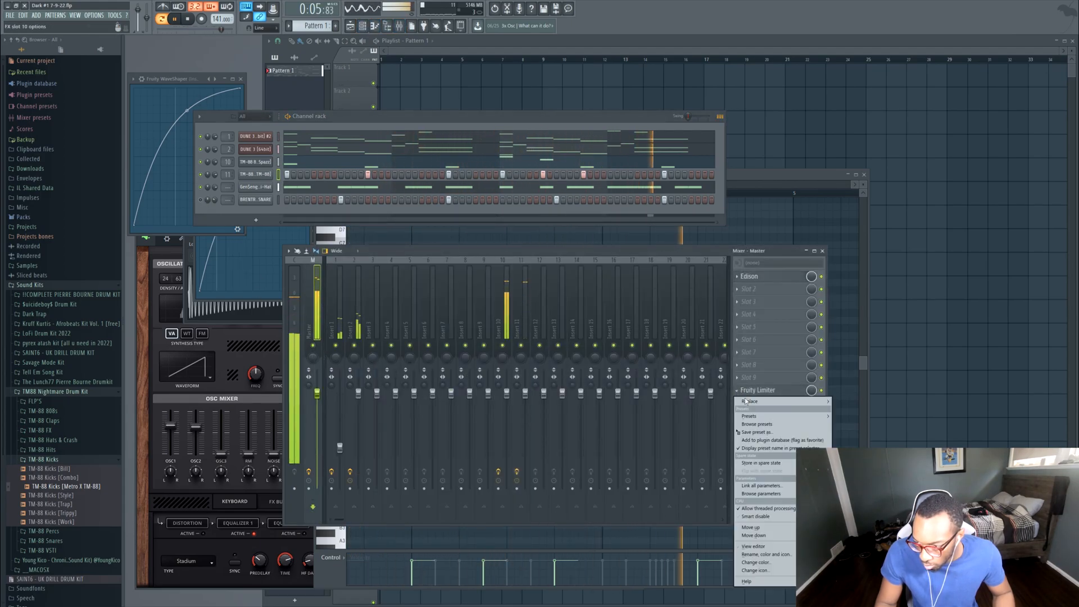
pyautogui.moveTo(753, 402)
pyautogui.click(855, 195)
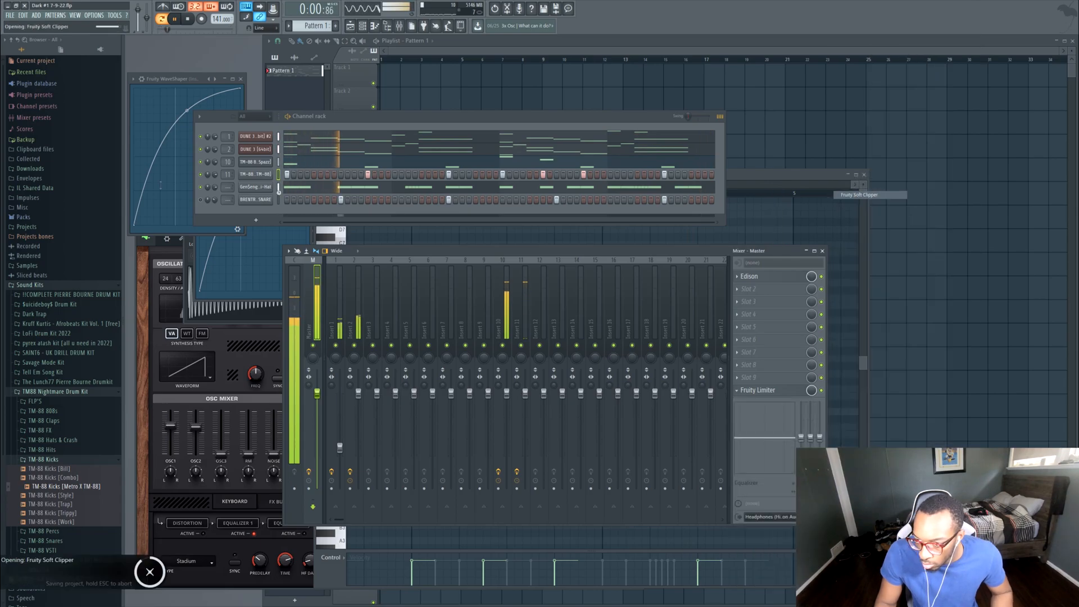
# - Select the 808, kick, hi-hat and snare channels and route them to consecutive mixer tracks starting from insert 10
pyautogui.rightClick(216, 199)
pyautogui.click(235, 208)
pyautogui.press('space')
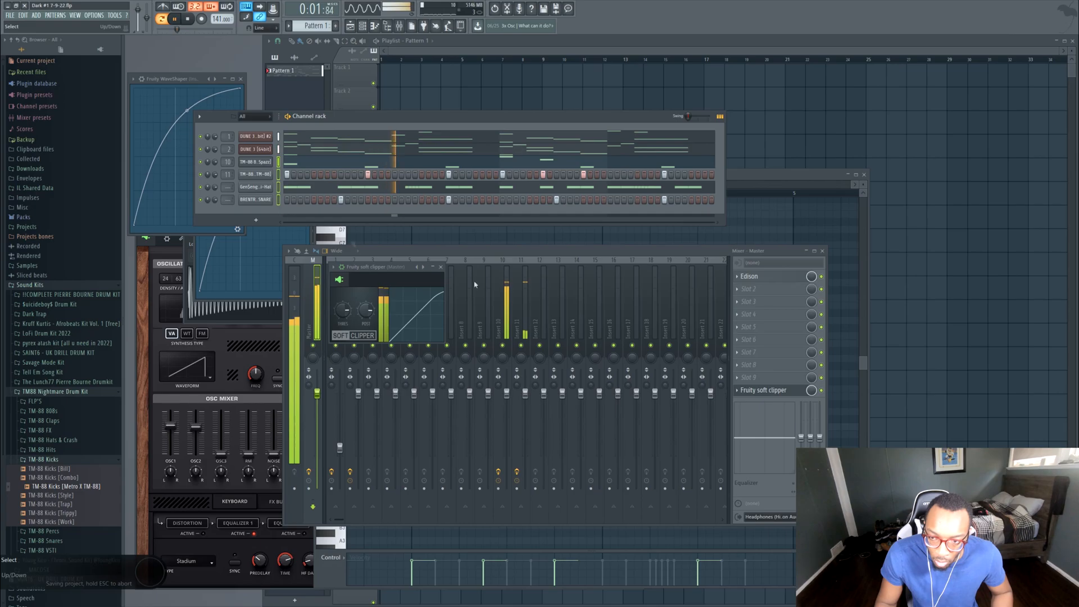
pyautogui.click(505, 303)
pyautogui.rightClick(506, 260)
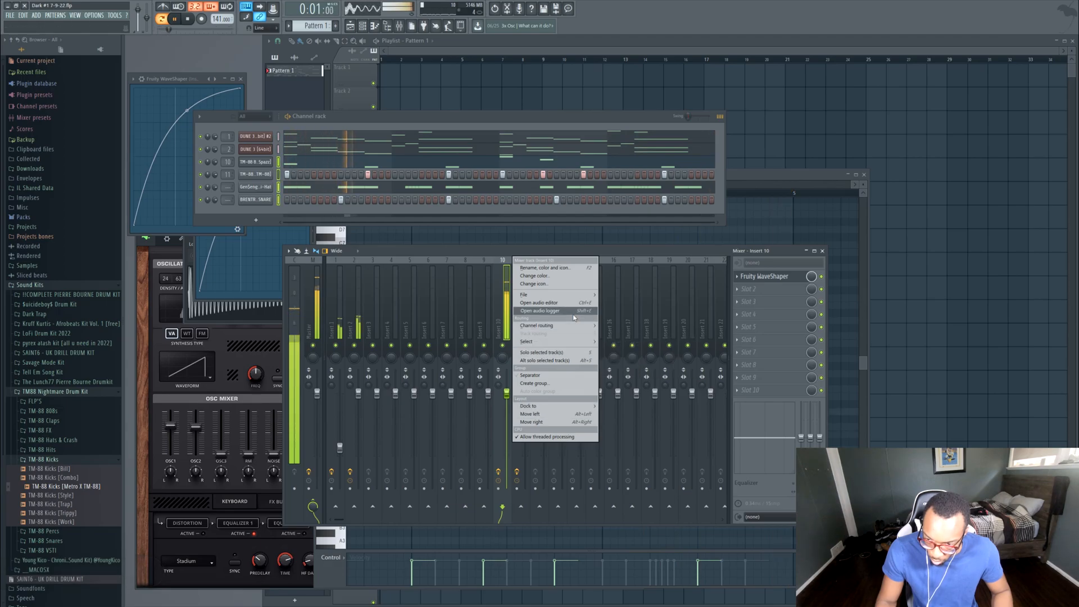
pyautogui.moveTo(574, 327)
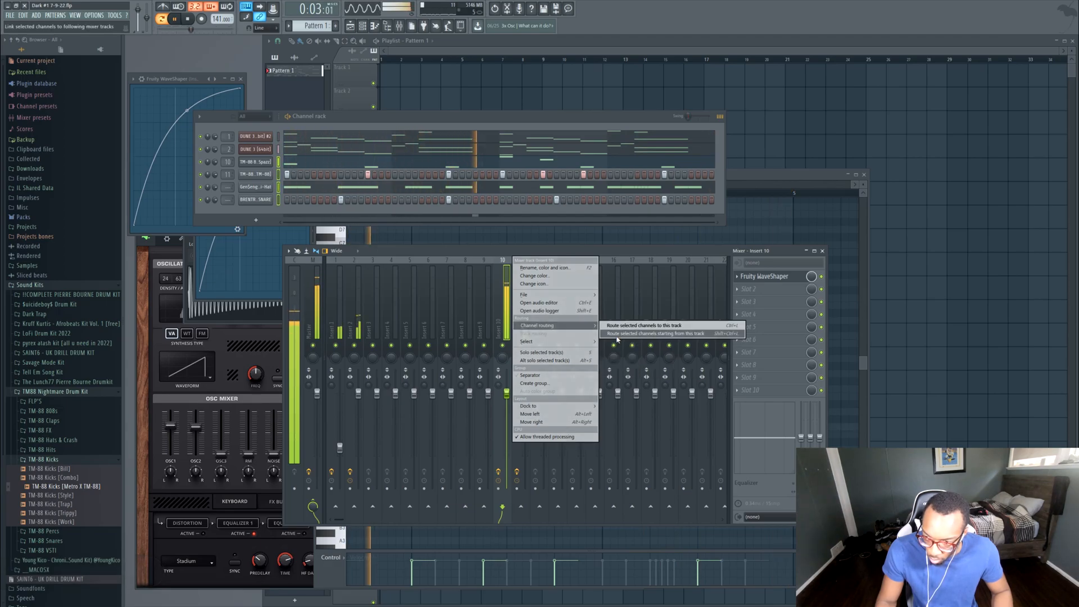
pyautogui.click(640, 325)
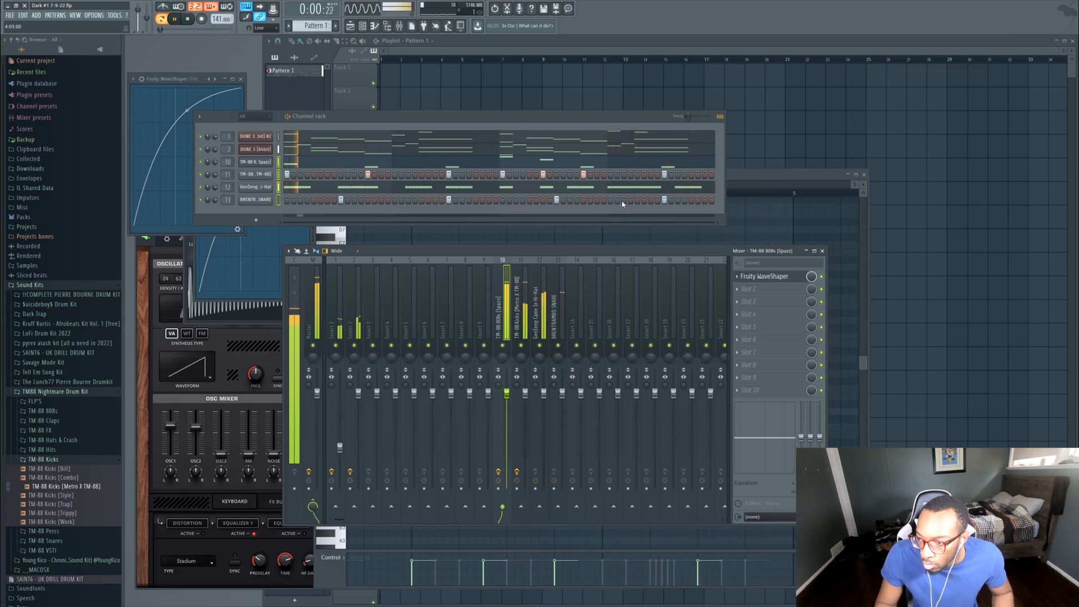
# - Lower the snare's mixer volume, add a snare hit in bar 4 and kicks late in bars 1 and 4, and save the project
pyautogui.moveTo(562, 394); pyautogui.dragTo(562, 407)
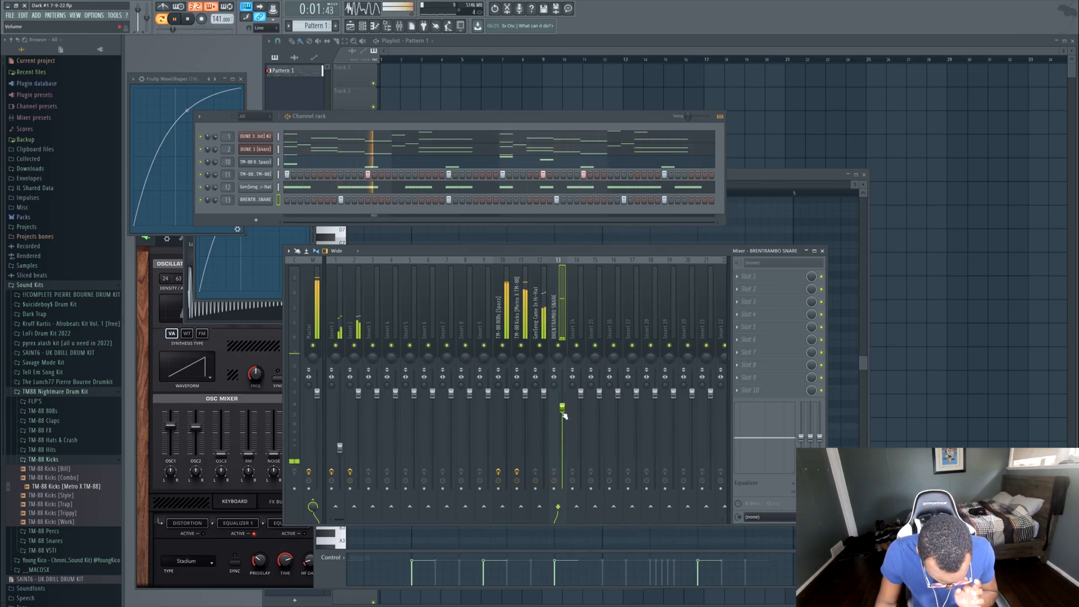
pyautogui.hotkey('ctrl', 's')
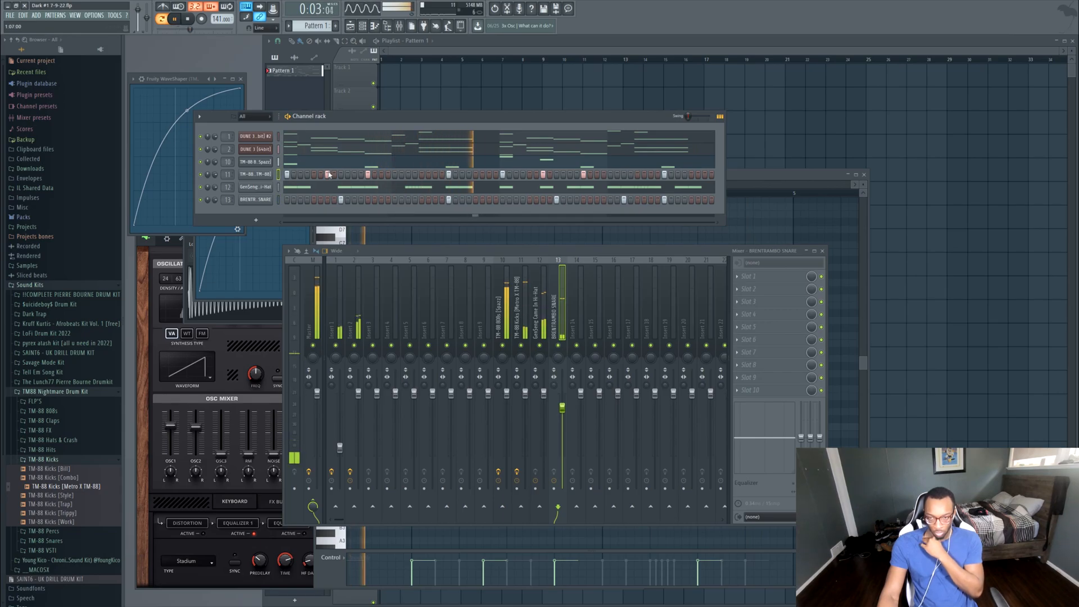
pyautogui.hotkey('ctrl', 's')
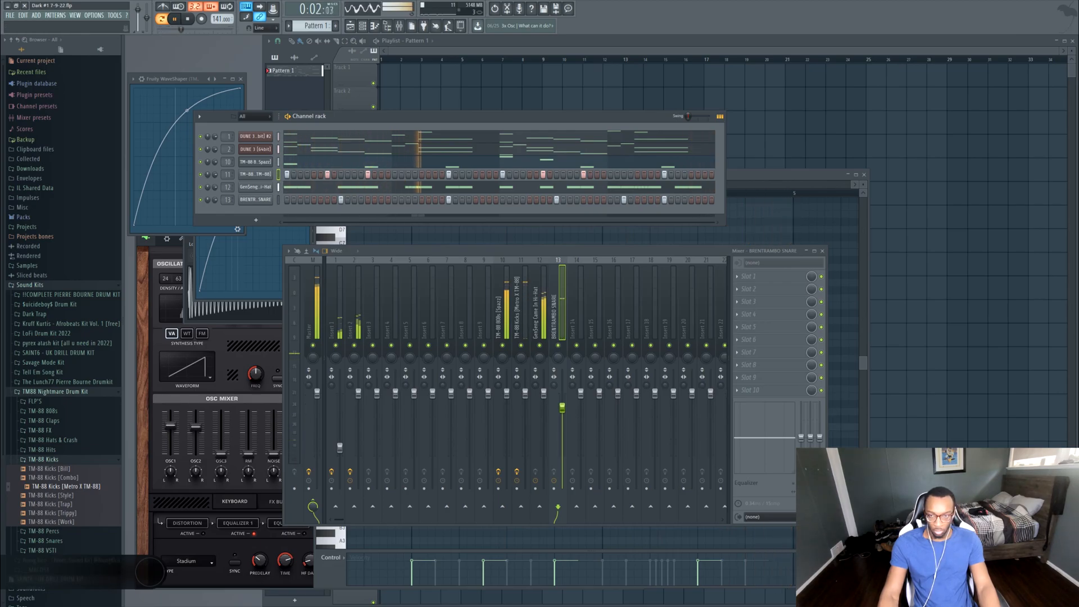
pyautogui.hotkey('ctrl', 's')
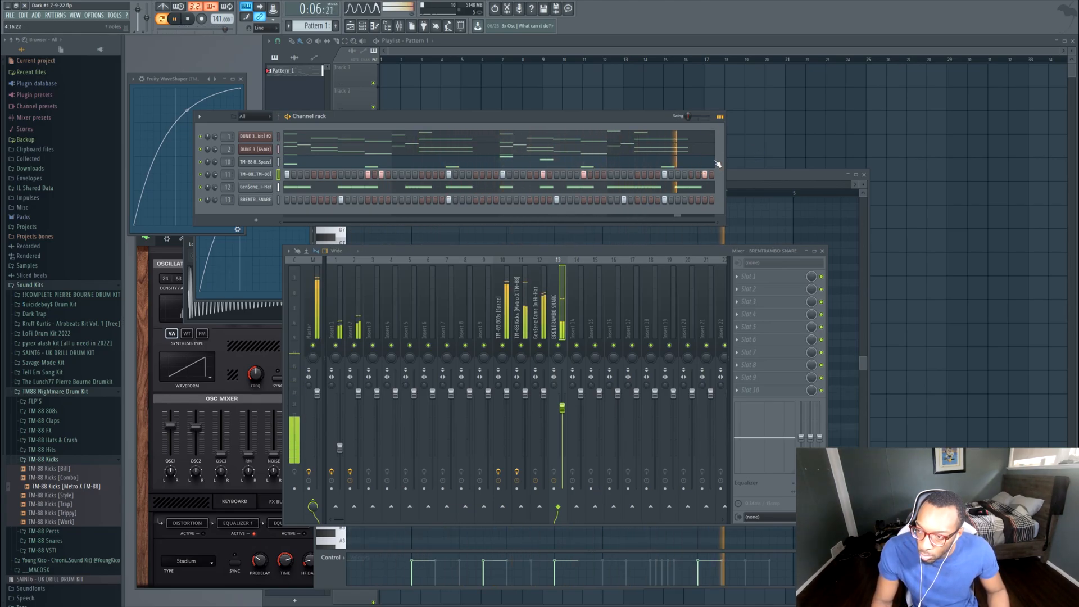
# - Insert Fruity Parametric EQ 2 on the kick's mixer track and shape its highest band into a steep low-pass
pyautogui.click(543, 304)
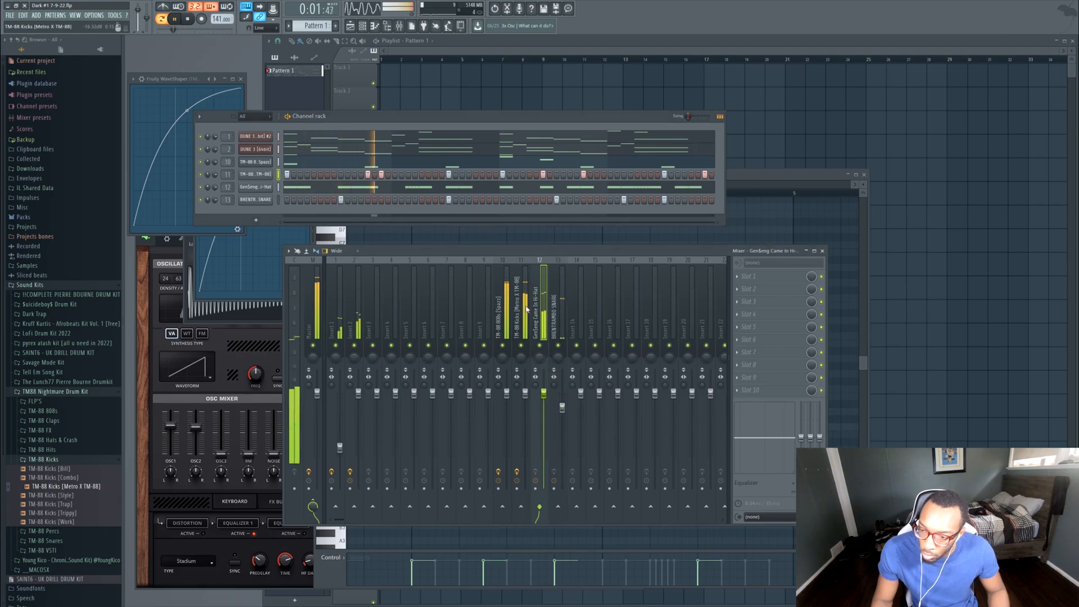
pyautogui.click(522, 306)
pyautogui.click(781, 297)
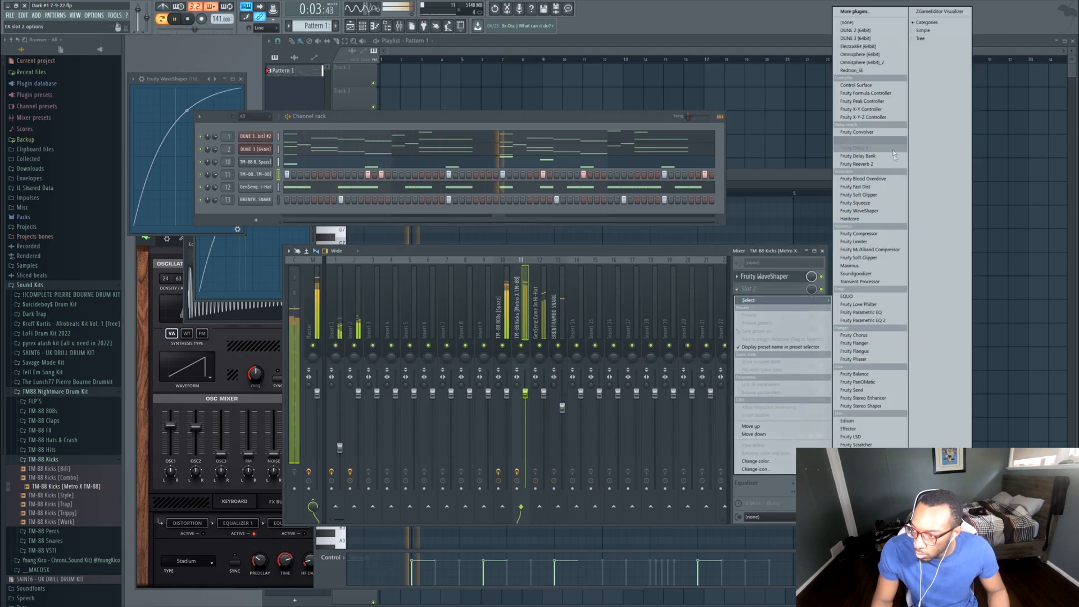
pyautogui.click(879, 320)
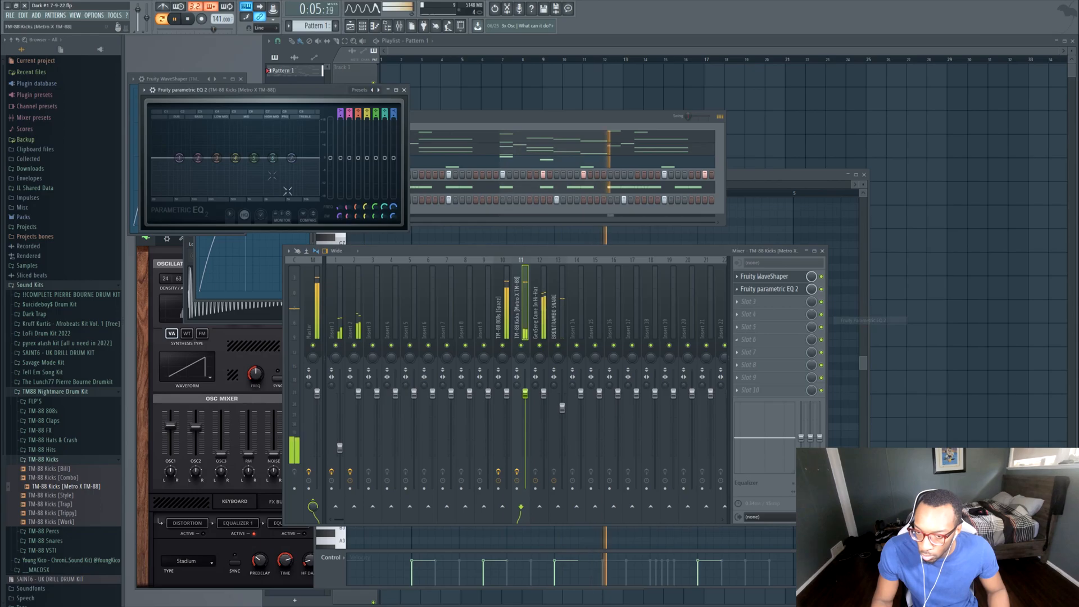
pyautogui.moveTo(284, 193); pyautogui.dragTo(258, 194)
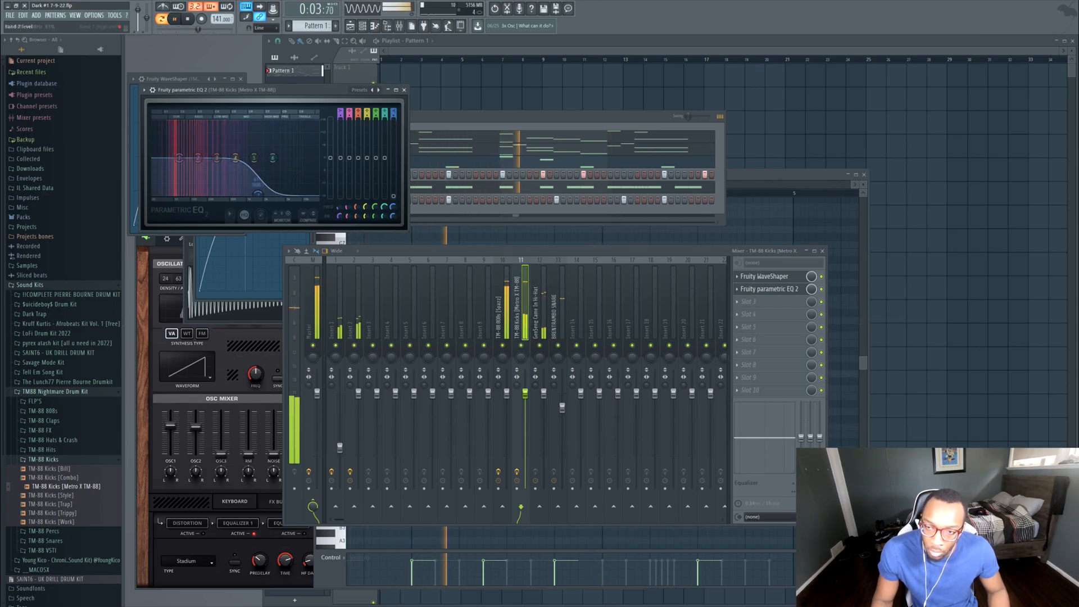
pyautogui.moveTo(395, 118); pyautogui.dragTo(397, 105)
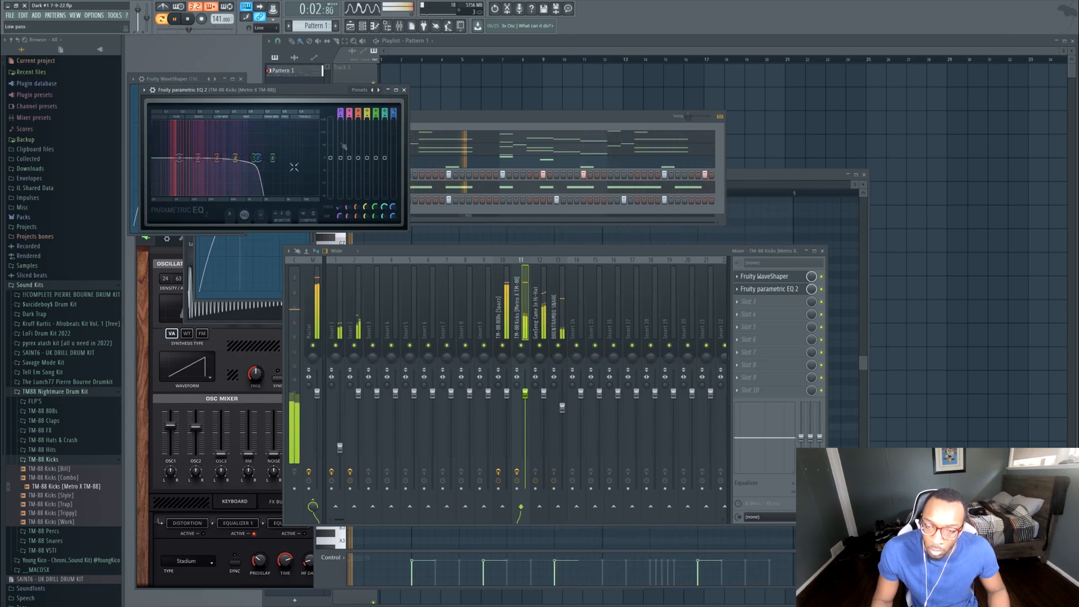
# - Boost the kick's low end in the EQ, set the low-pass cutoff to about 1.3 kHz, and save the project
pyautogui.moveTo(261, 167); pyautogui.dragTo(219, 160)
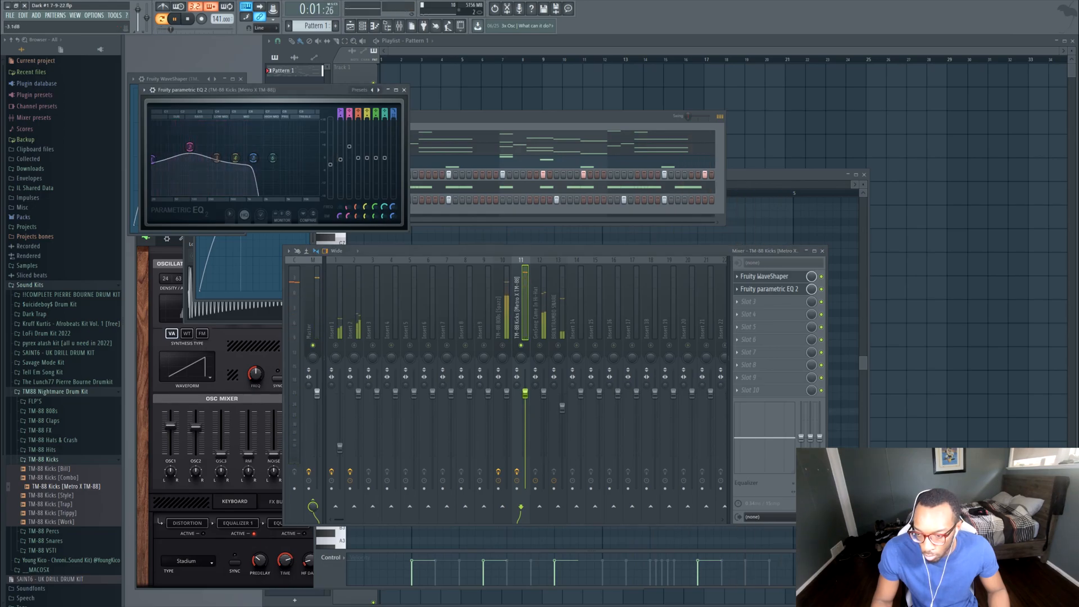
pyautogui.moveTo(274, 172); pyautogui.dragTo(254, 158)
pyautogui.click(255, 159)
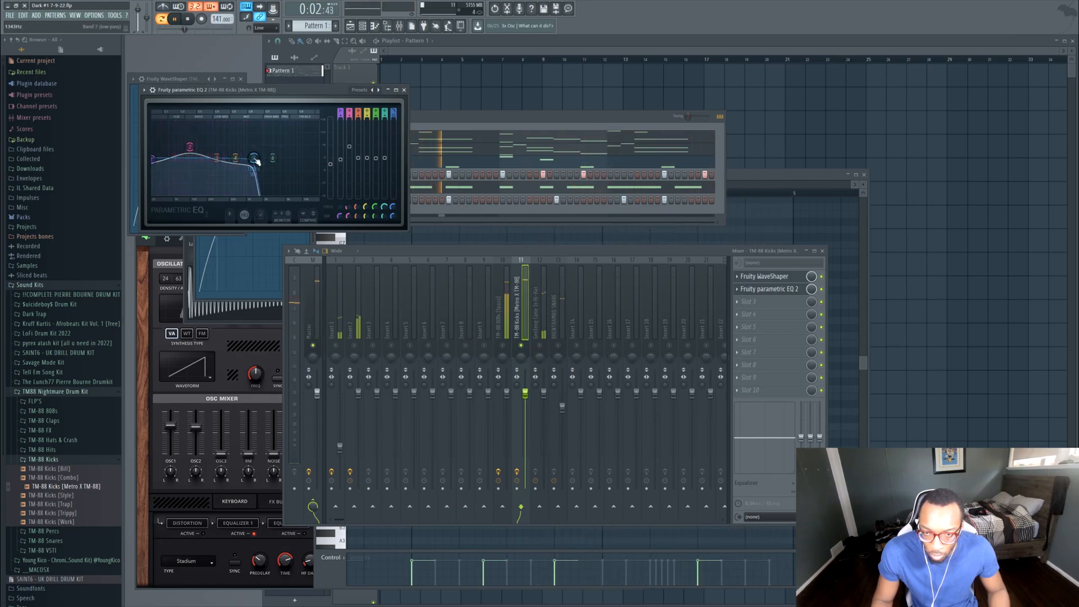
pyautogui.moveTo(253, 158); pyautogui.dragTo(252, 158)
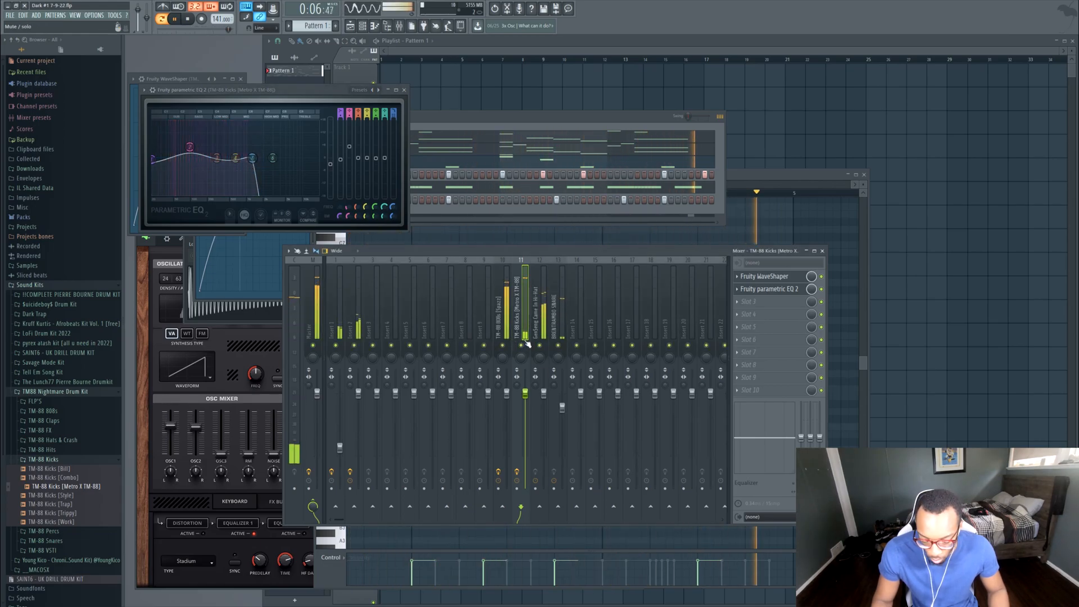
pyautogui.hotkey('ctrl', 's')
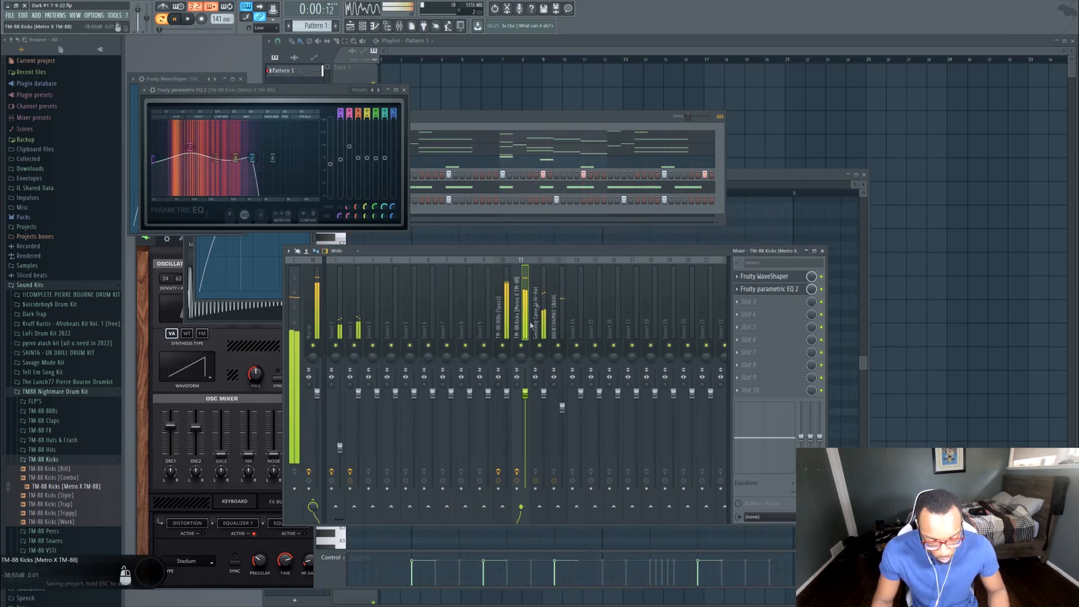
pyautogui.click(524, 119)
pyautogui.press('XF86AudioLowerVolume')
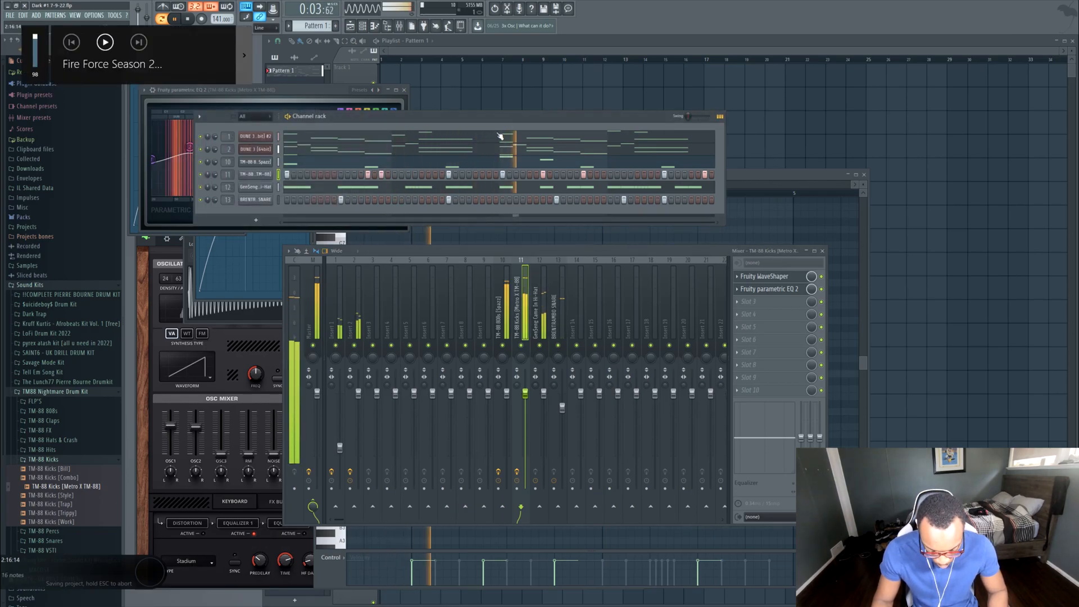